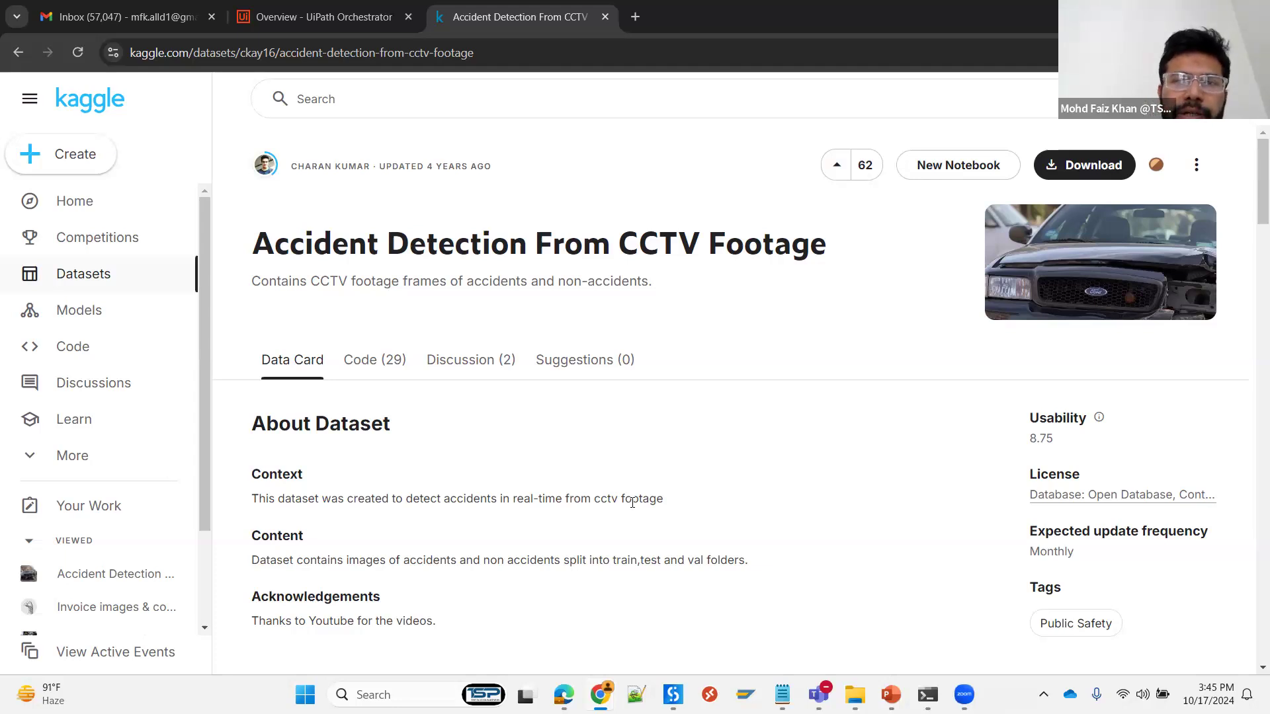
- Review the accident dataset's file-type summary and collapse the test folder to see its top-level data folders
scroll(1086, 400, down, 5)
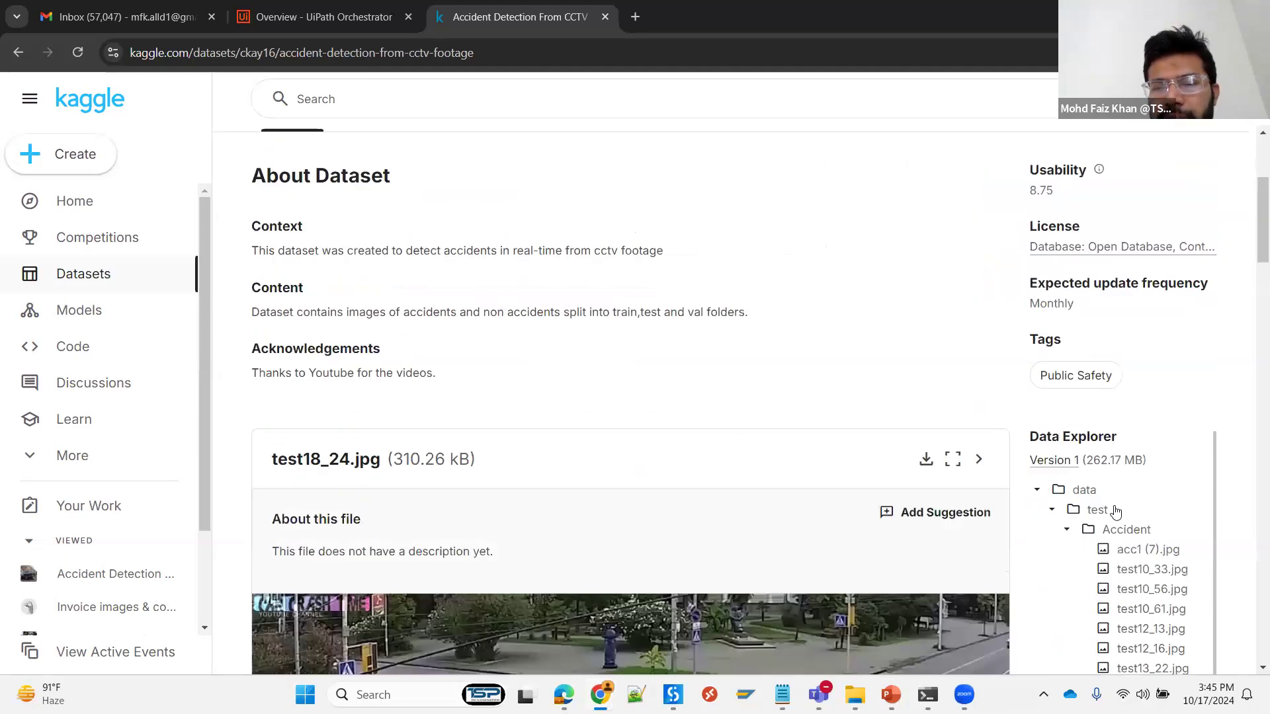
scroll(1114, 510, down, 8)
scroll(1223, 544, down, 10)
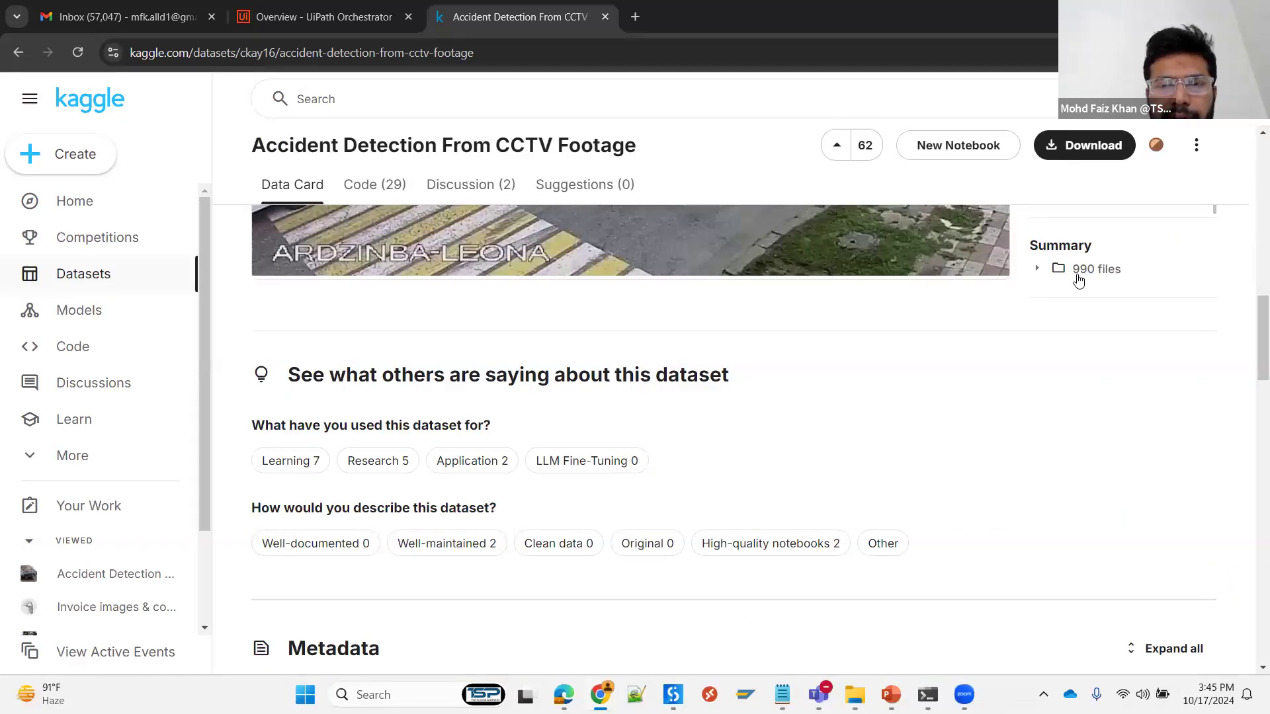
click(1040, 271)
scroll(1089, 344, up, 5)
scroll(1098, 360, up, 5)
scroll(1159, 320, up, 3)
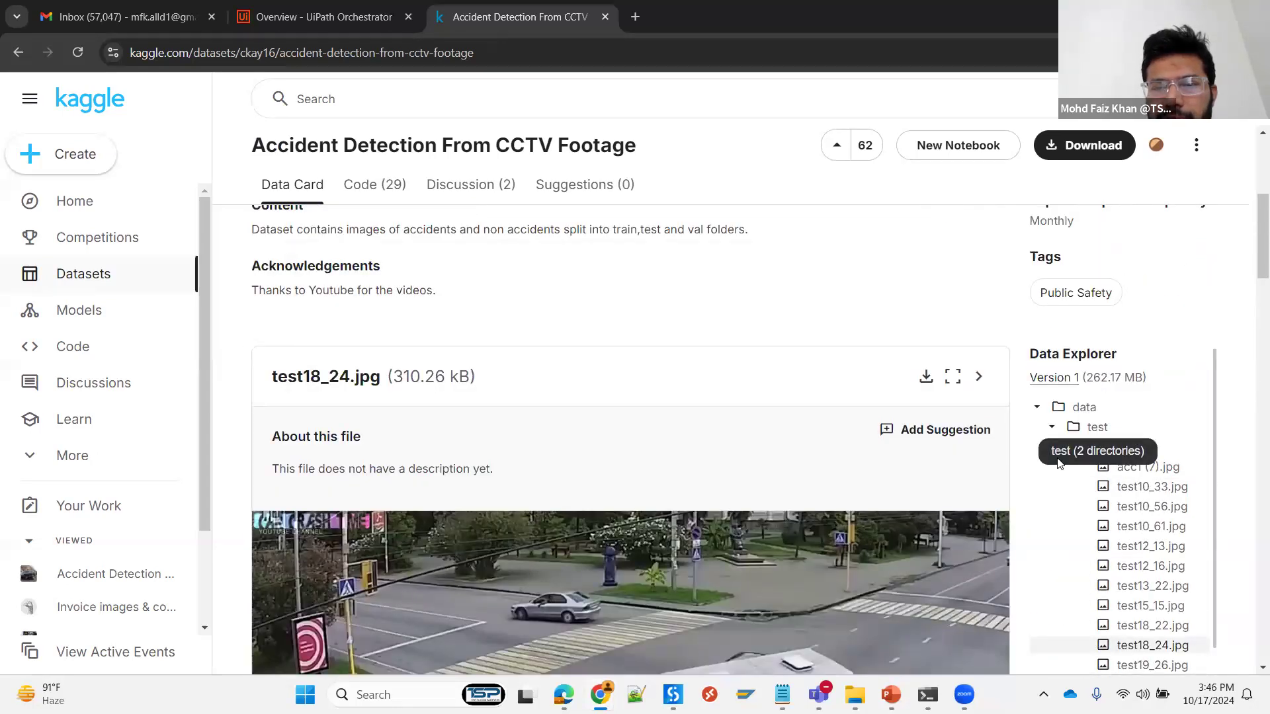
click(1051, 428)
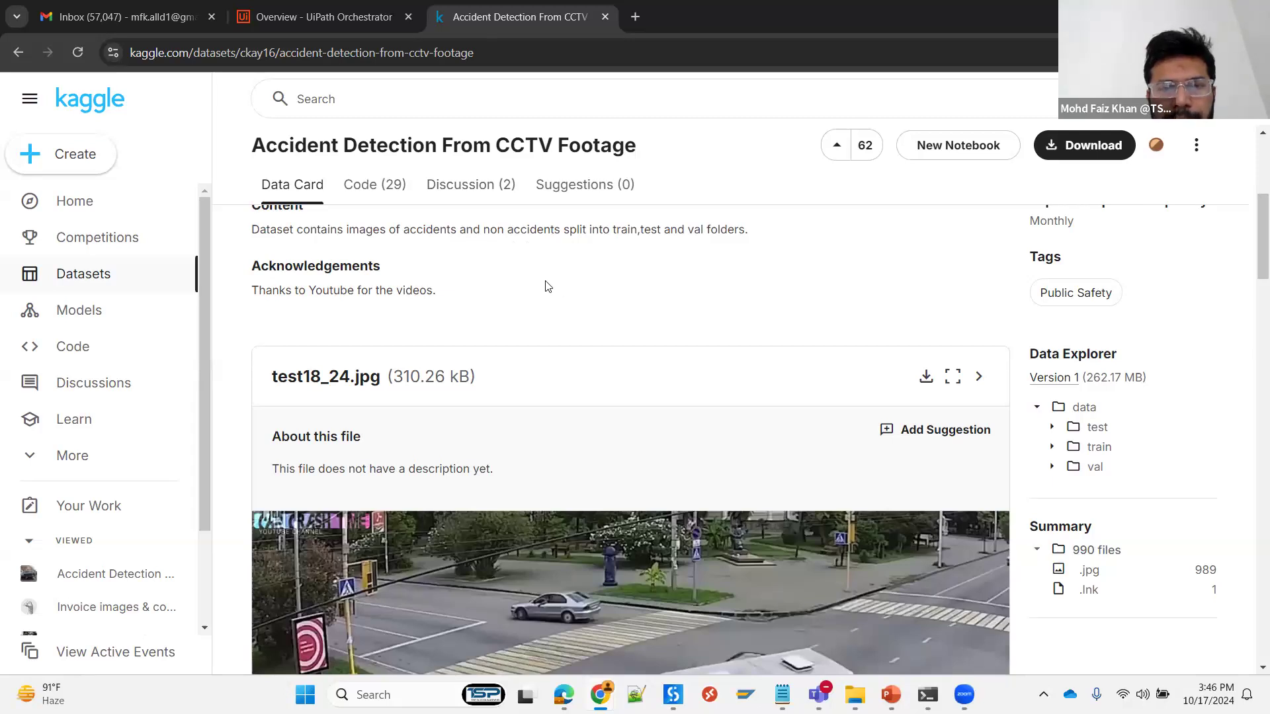
- Switch to the AI Center Datasets page, and open the train folder inside Object Detection in File Explorer
mouse_move(563, 694)
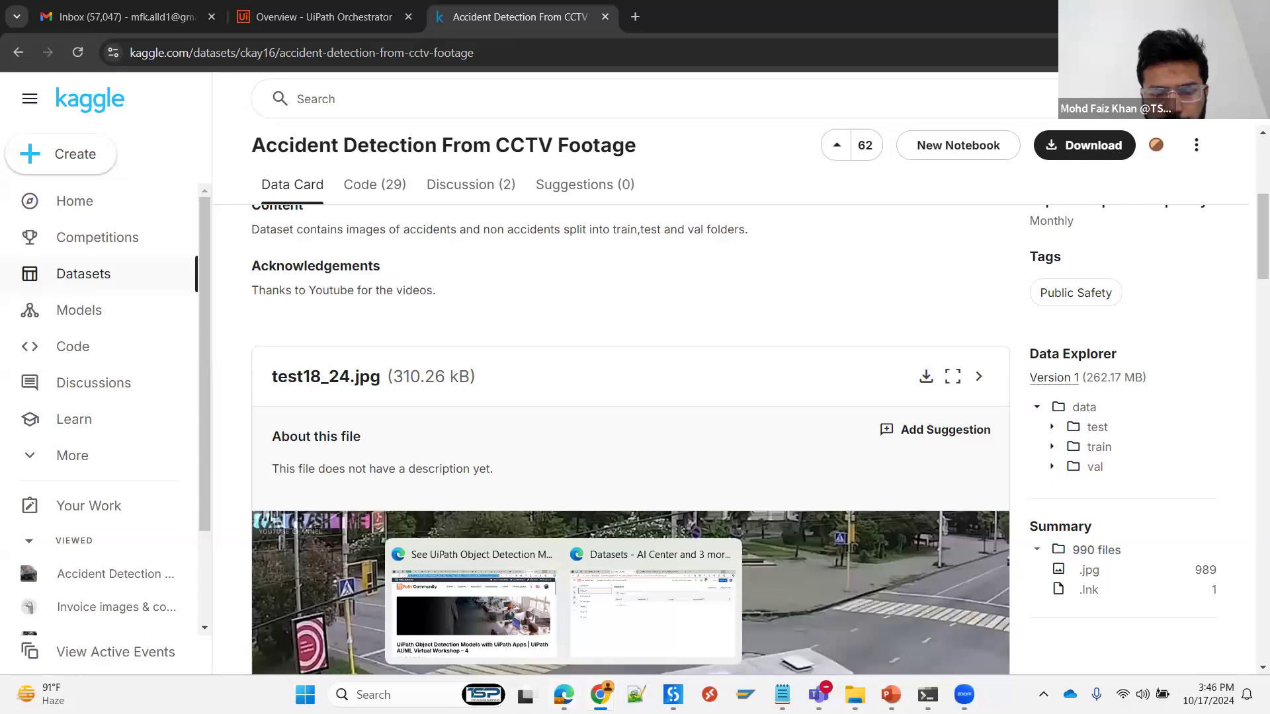
click(610, 616)
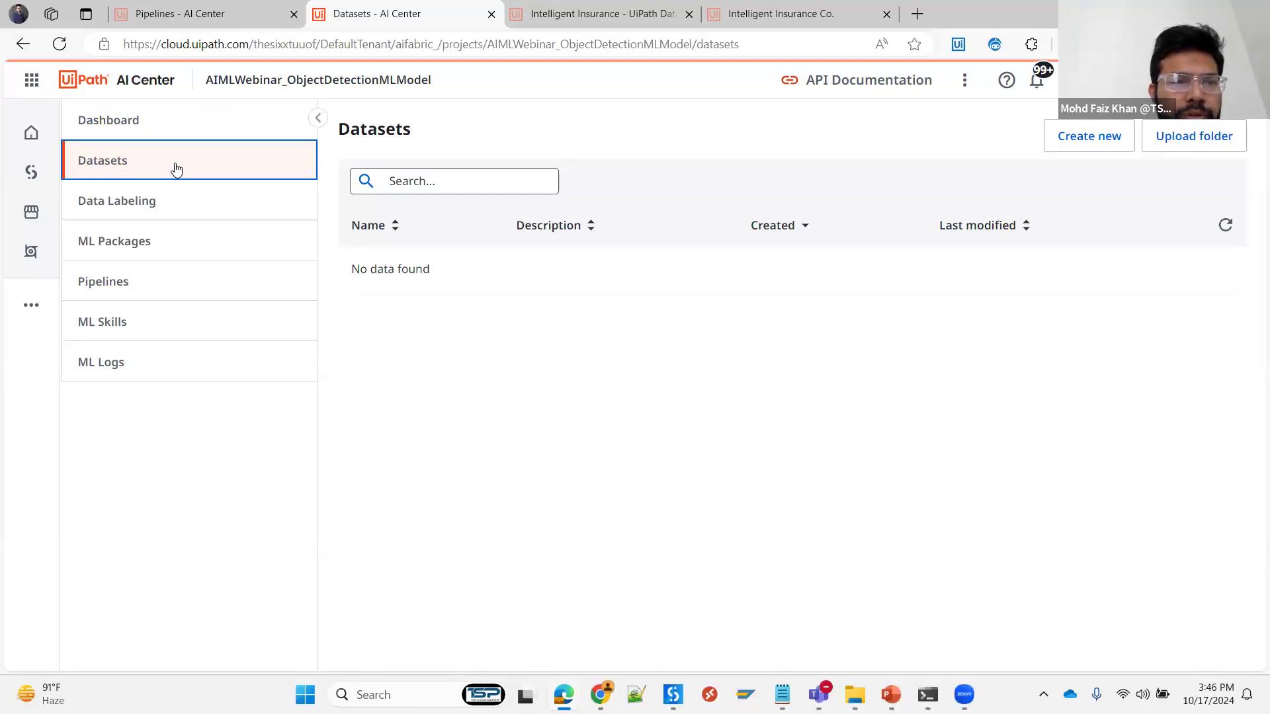
mouse_move(854, 691)
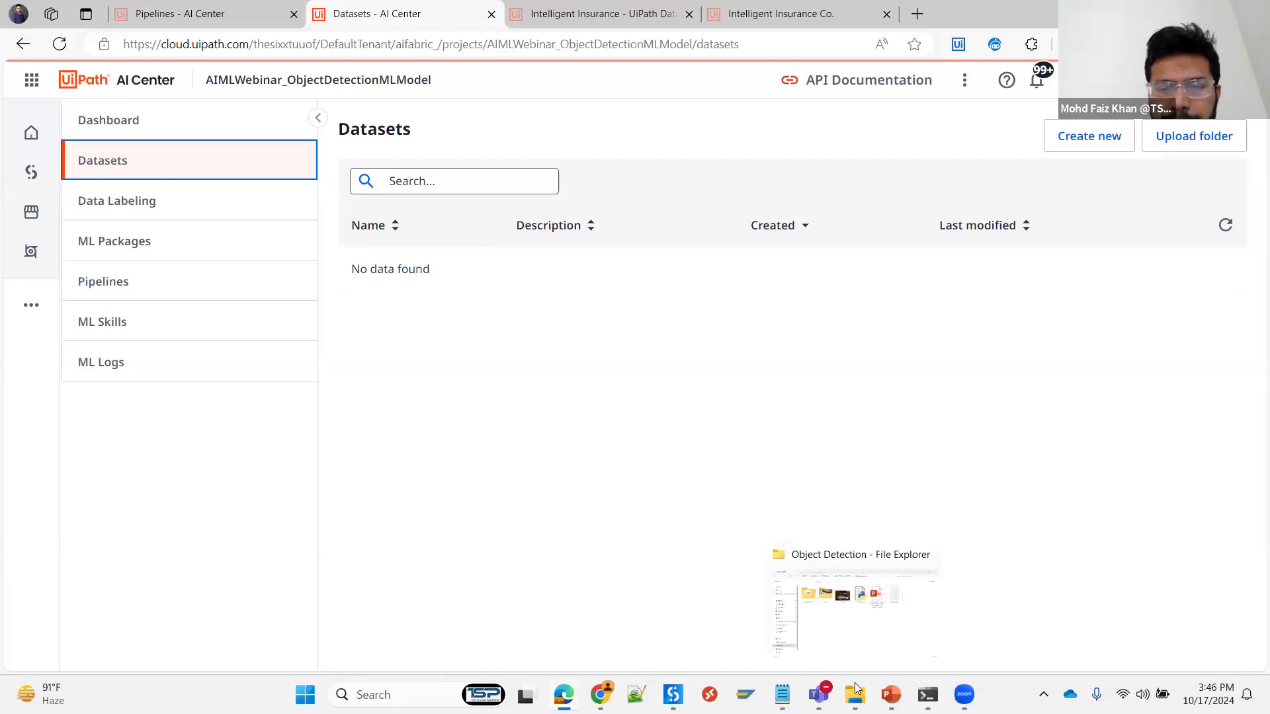
click(855, 635)
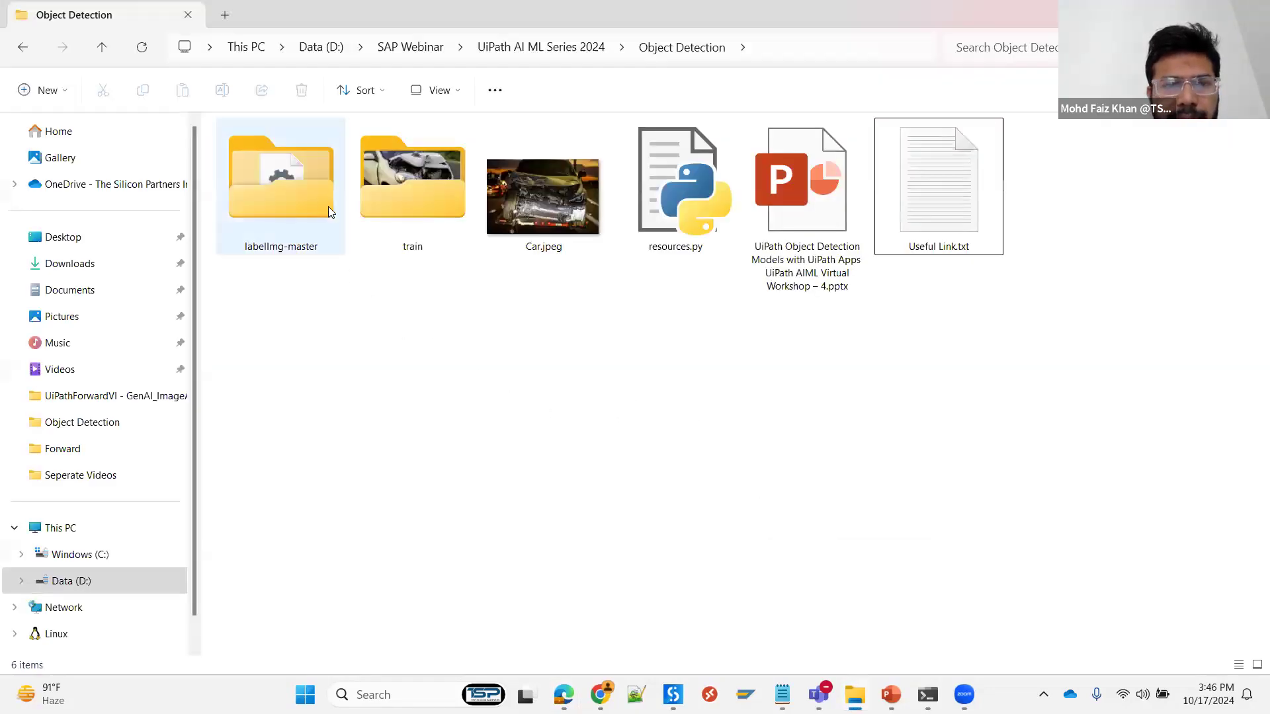
double_click(405, 192)
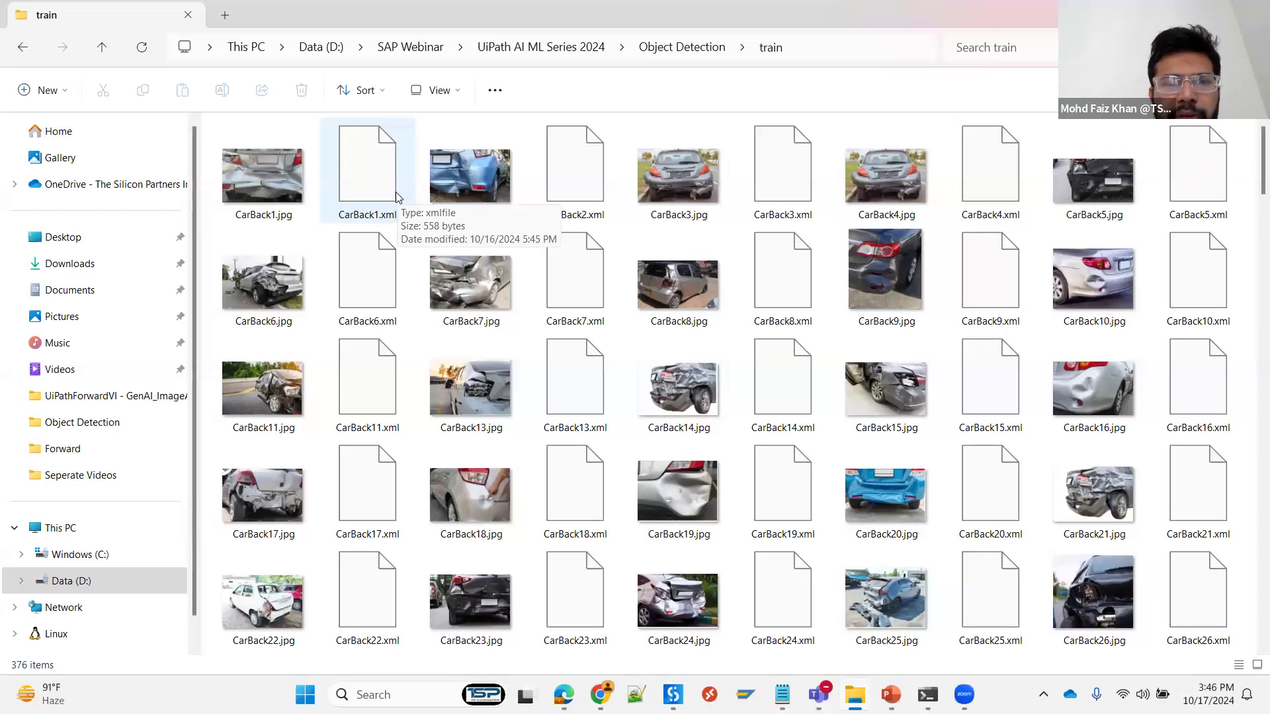
- View the CarBack1.jpg image, close it, and compare the file with its matching CarBack1.xml
click(275, 164)
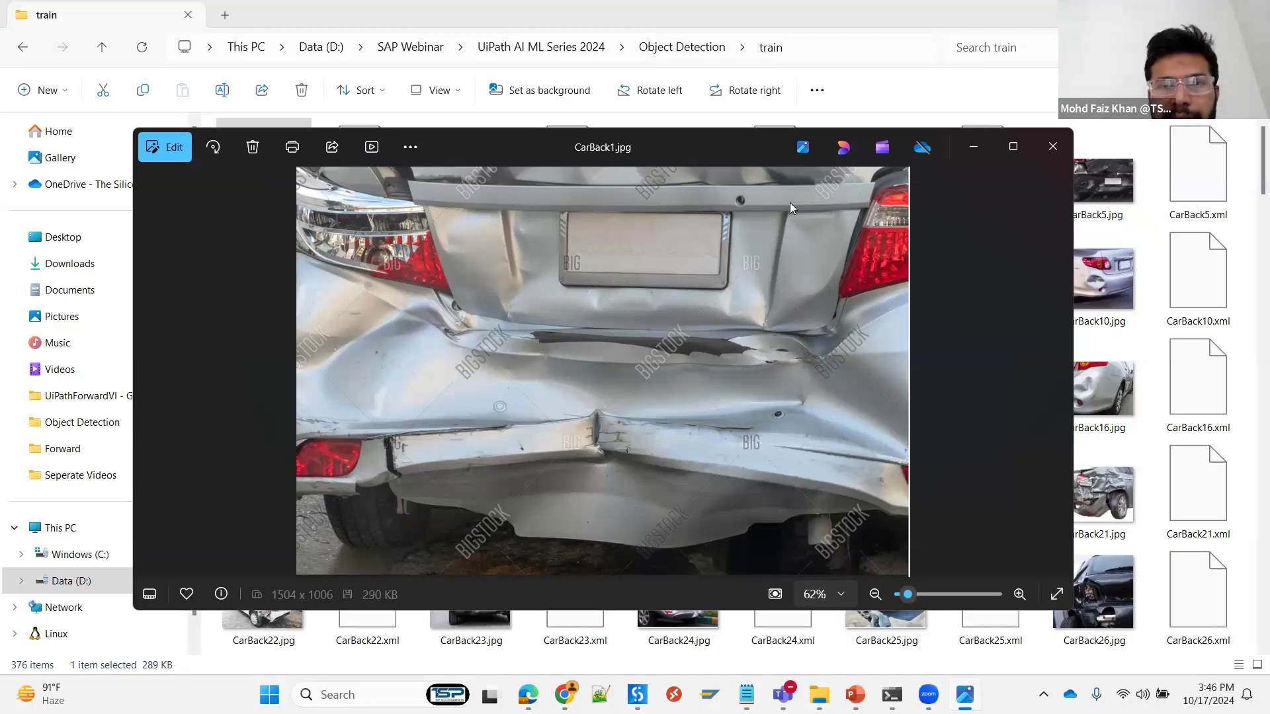
click(1053, 147)
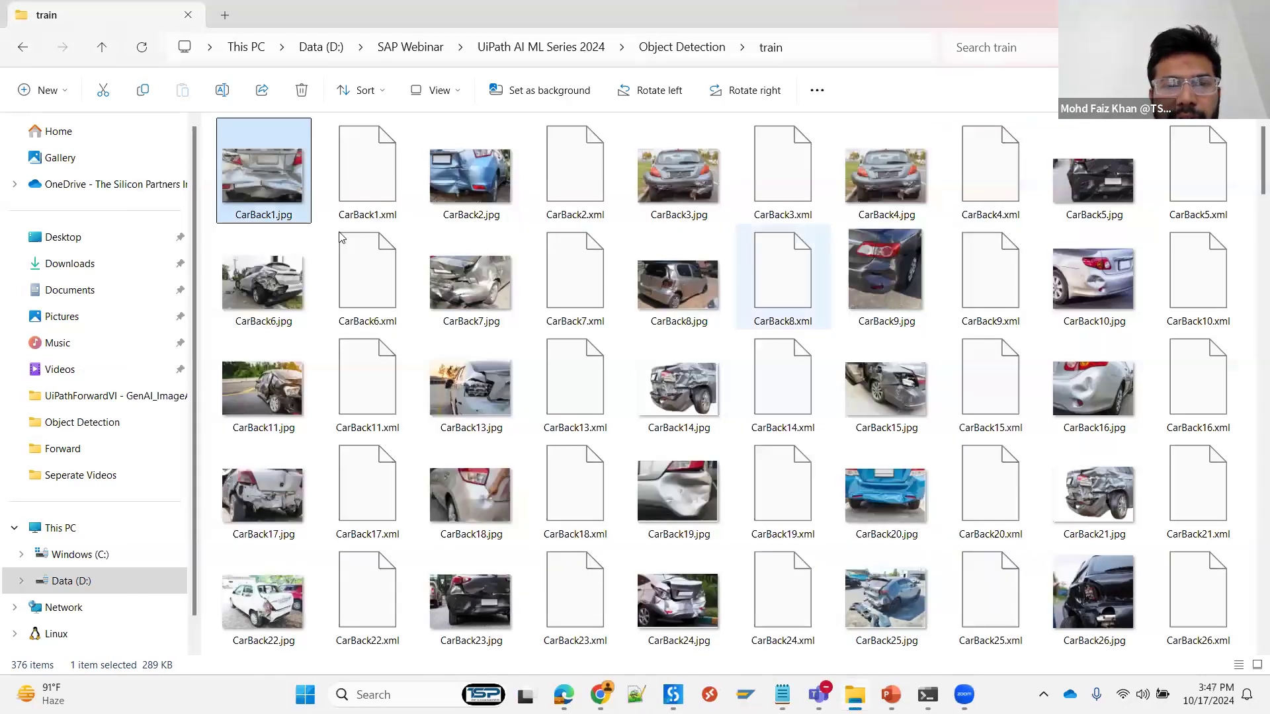
click(363, 171)
click(265, 186)
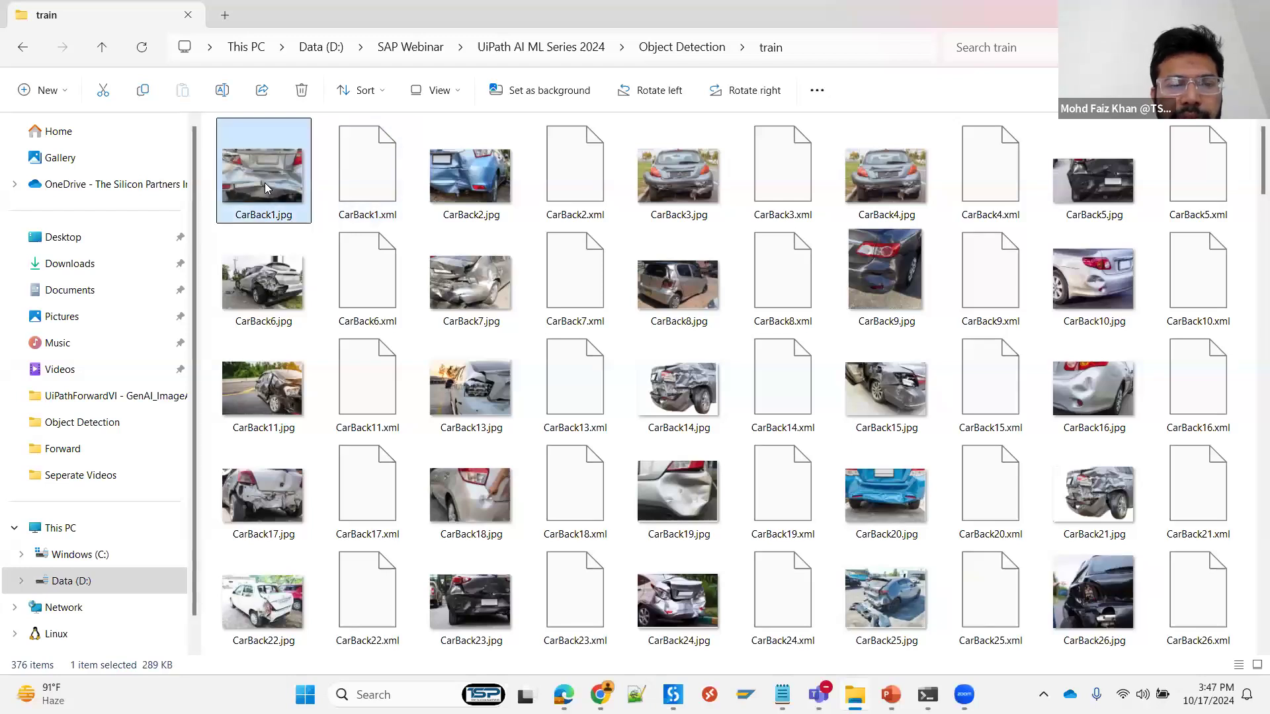
click(384, 168)
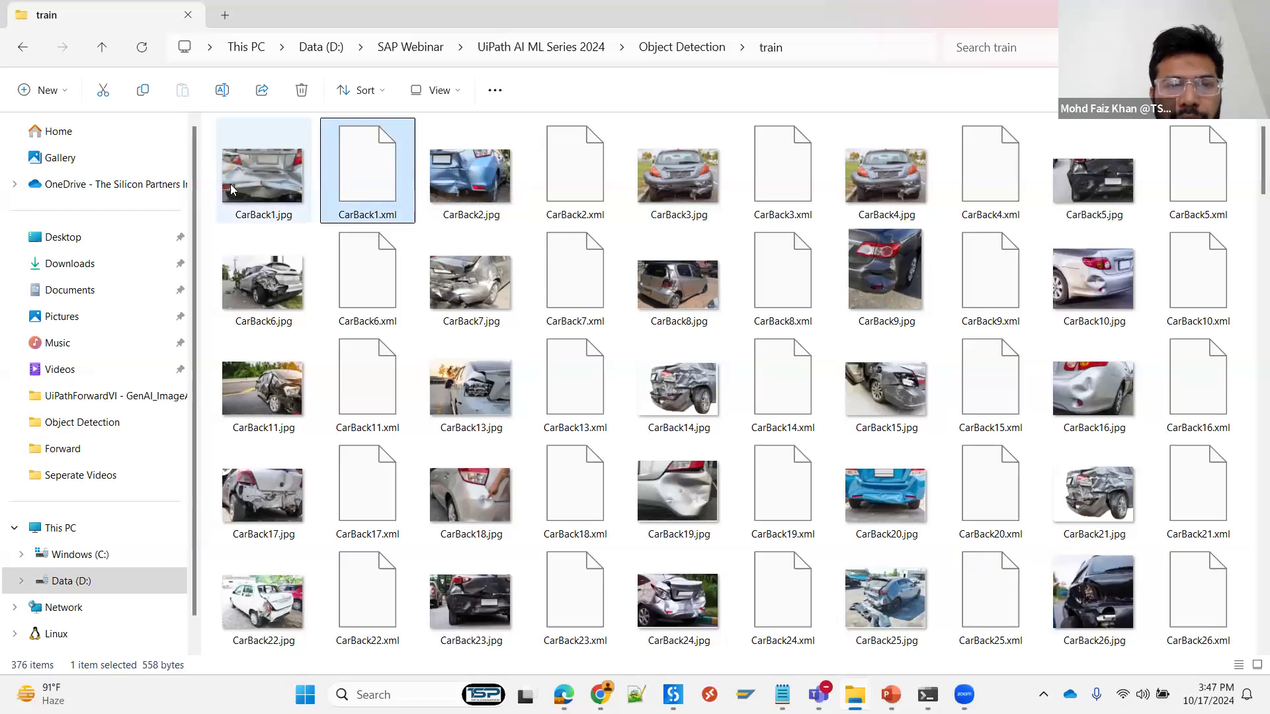
click(269, 176)
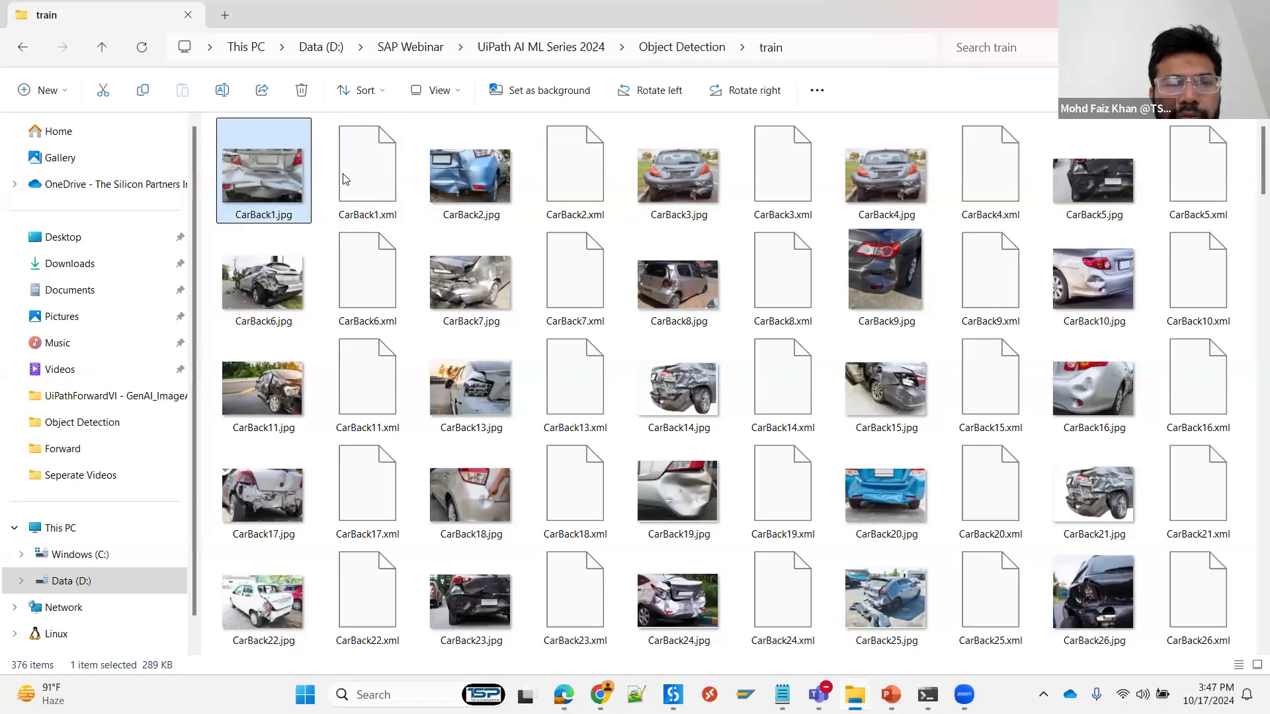
click(360, 177)
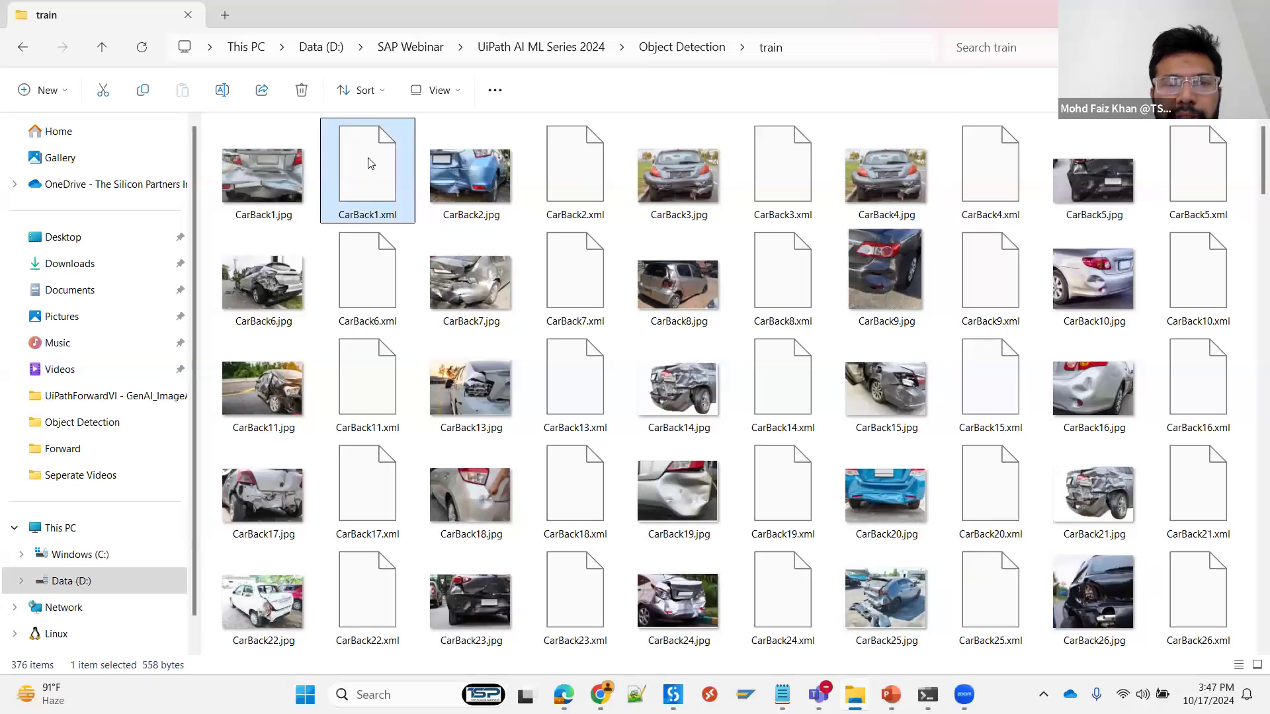
- Open CarBack1.xml in Notepad++ to read its annotation, and close the editor
right_click(364, 156)
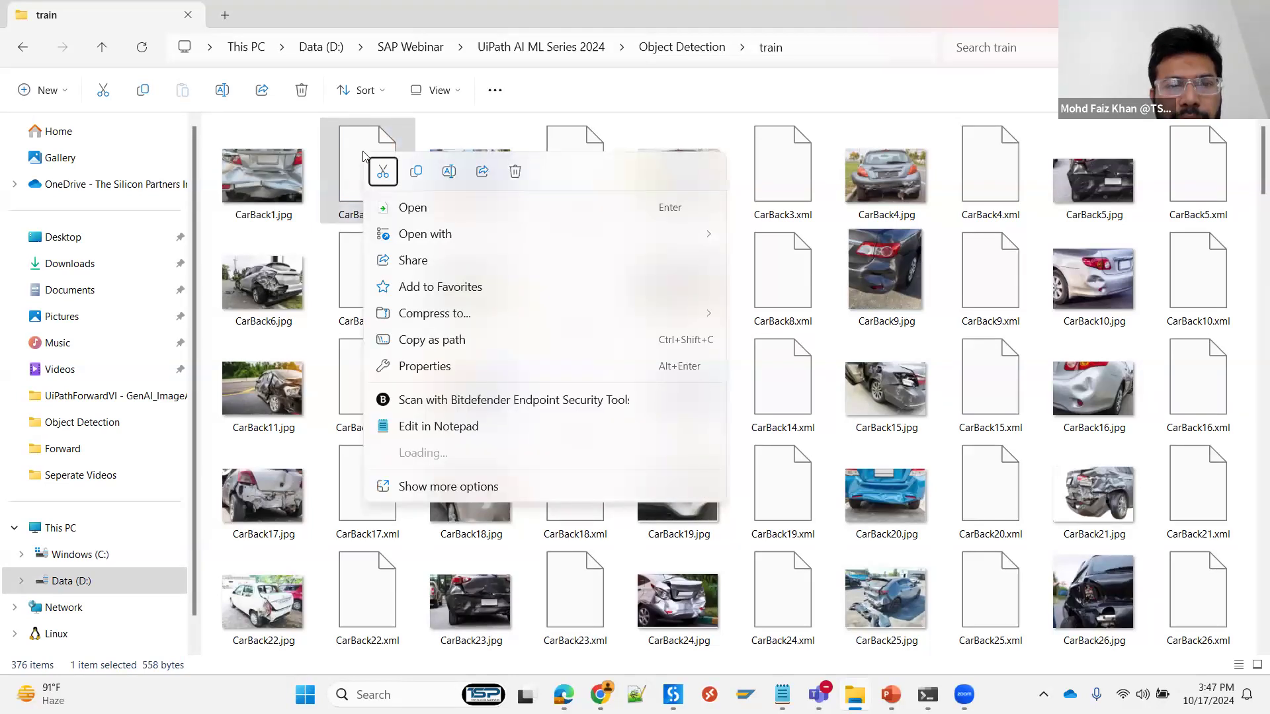
click(456, 439)
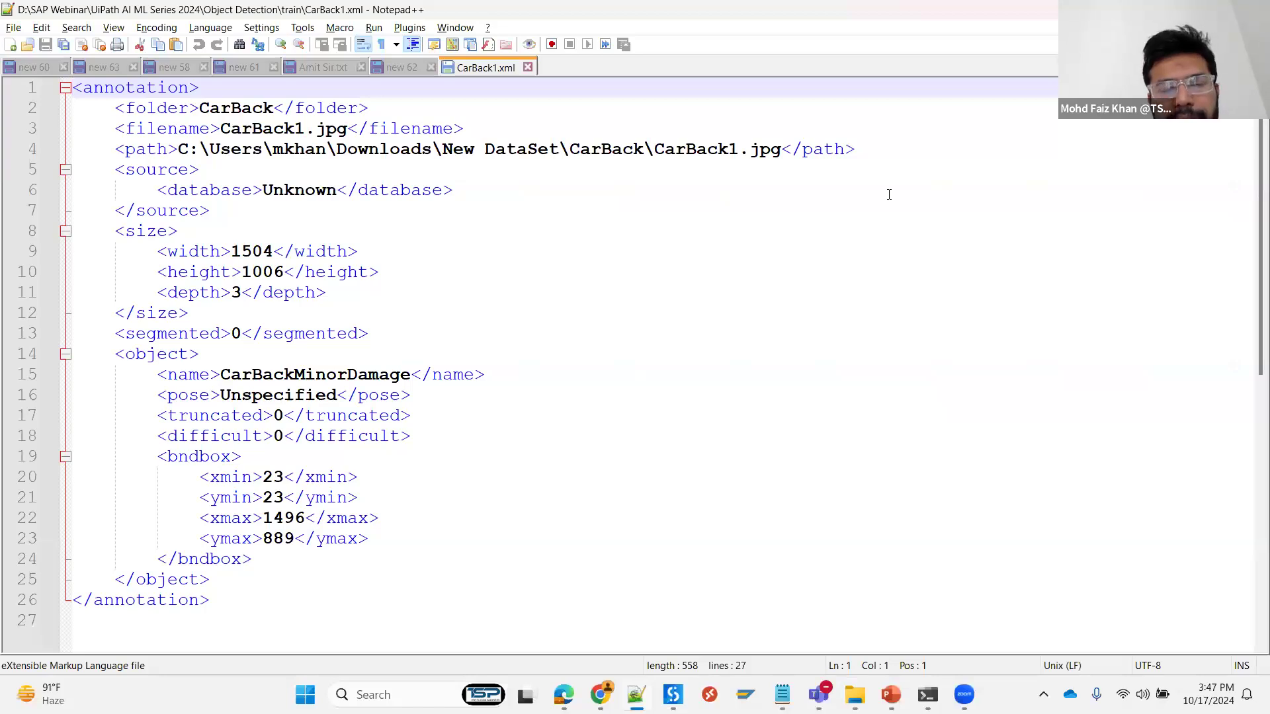
click(1250, 9)
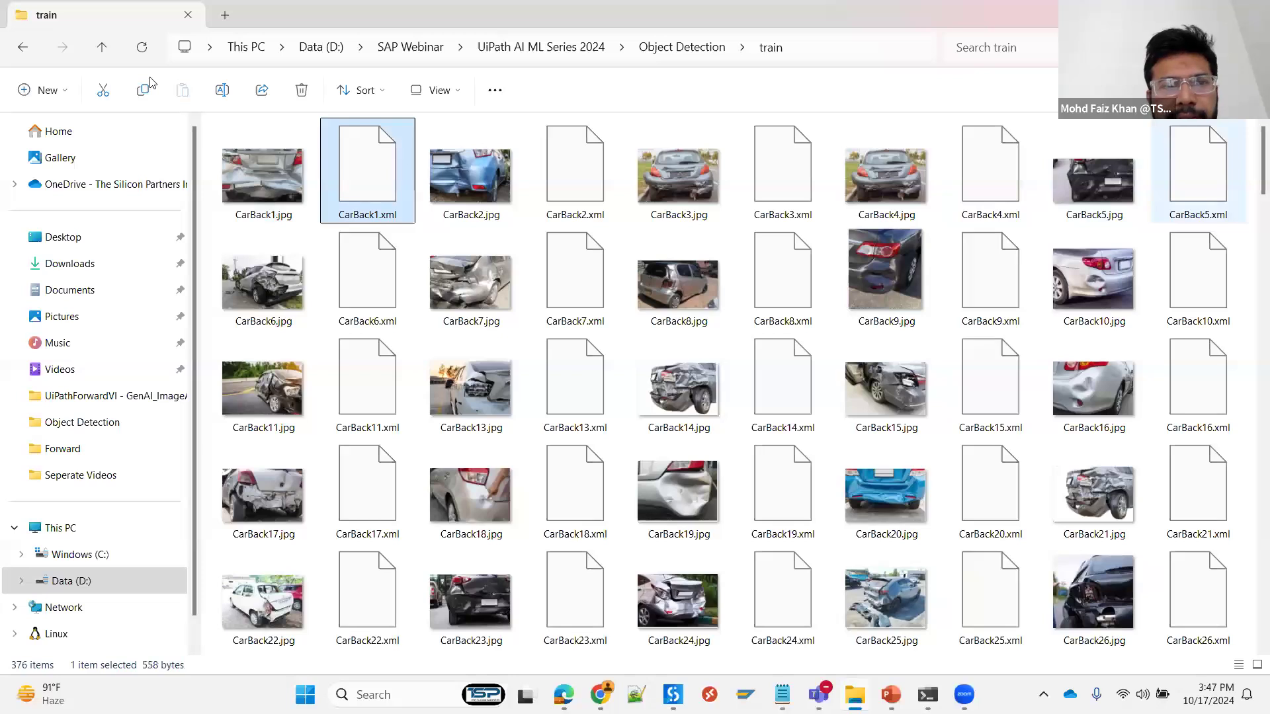
- Move the File Explorer window out of the way and return to the AI Center Datasets page in Edge
click(143, 53)
drag(143, 53, 130, 75)
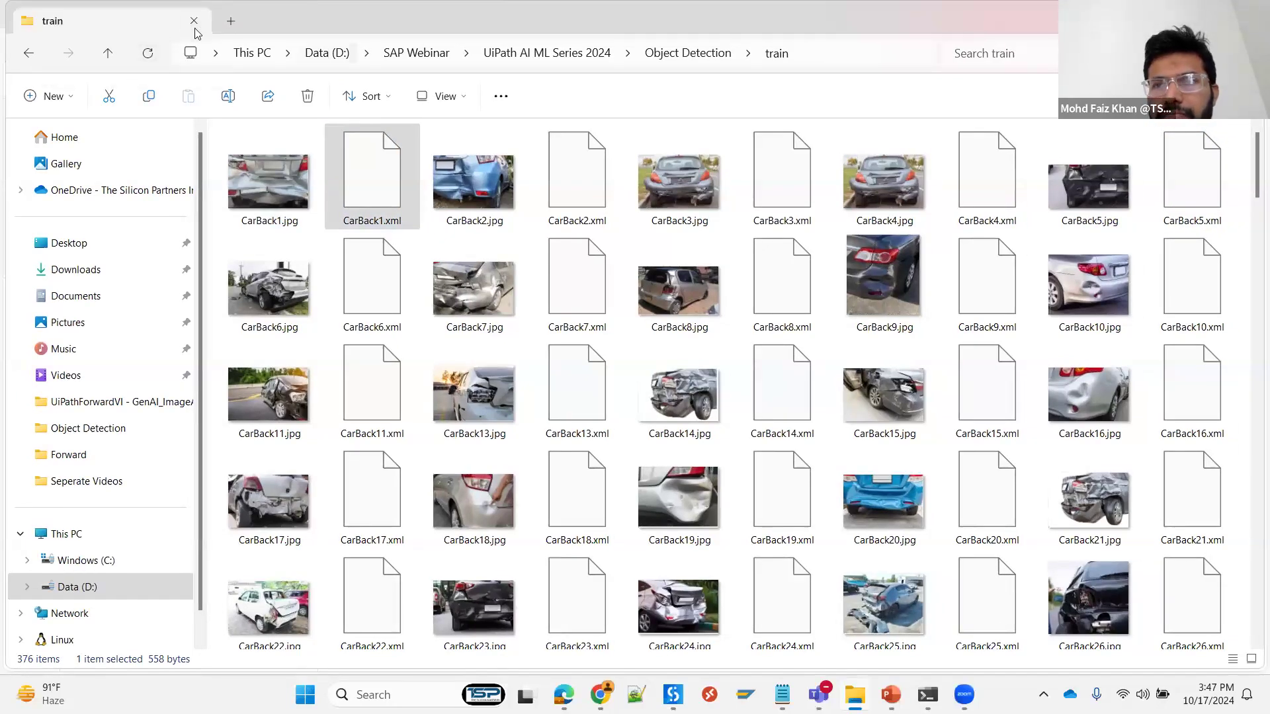
drag(223, 8, 222, 60)
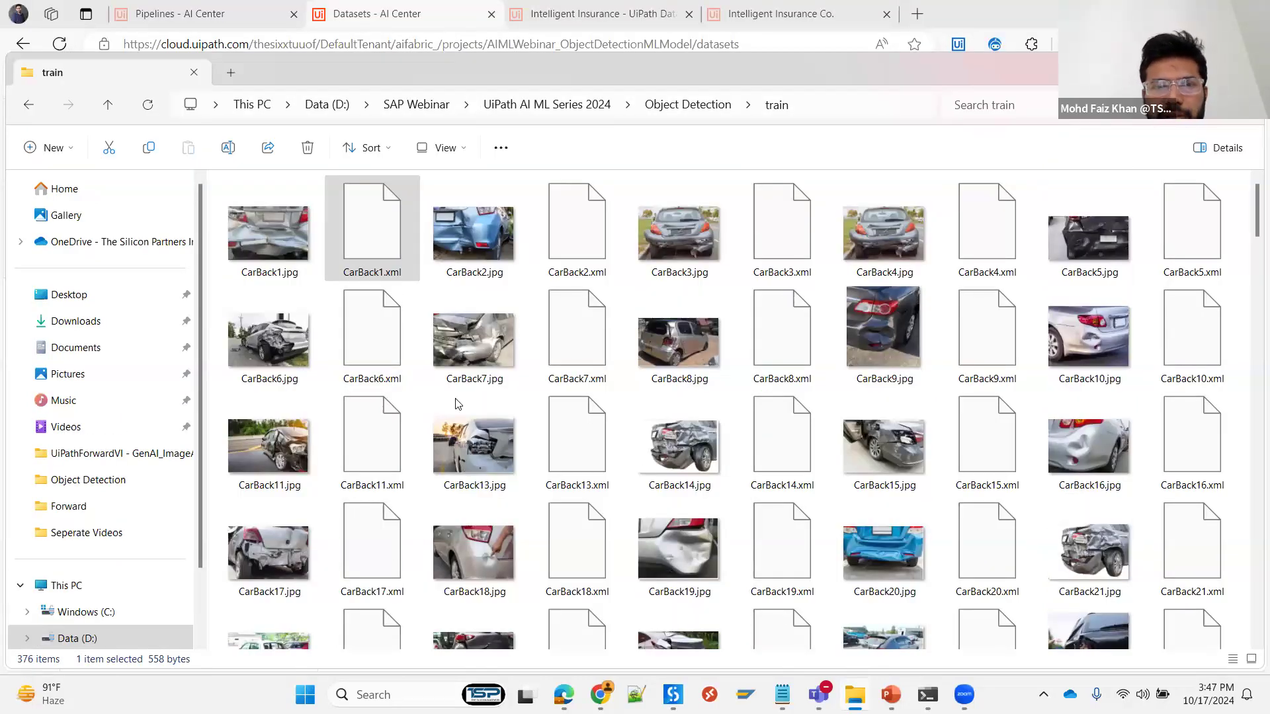
key(alt+Tab)
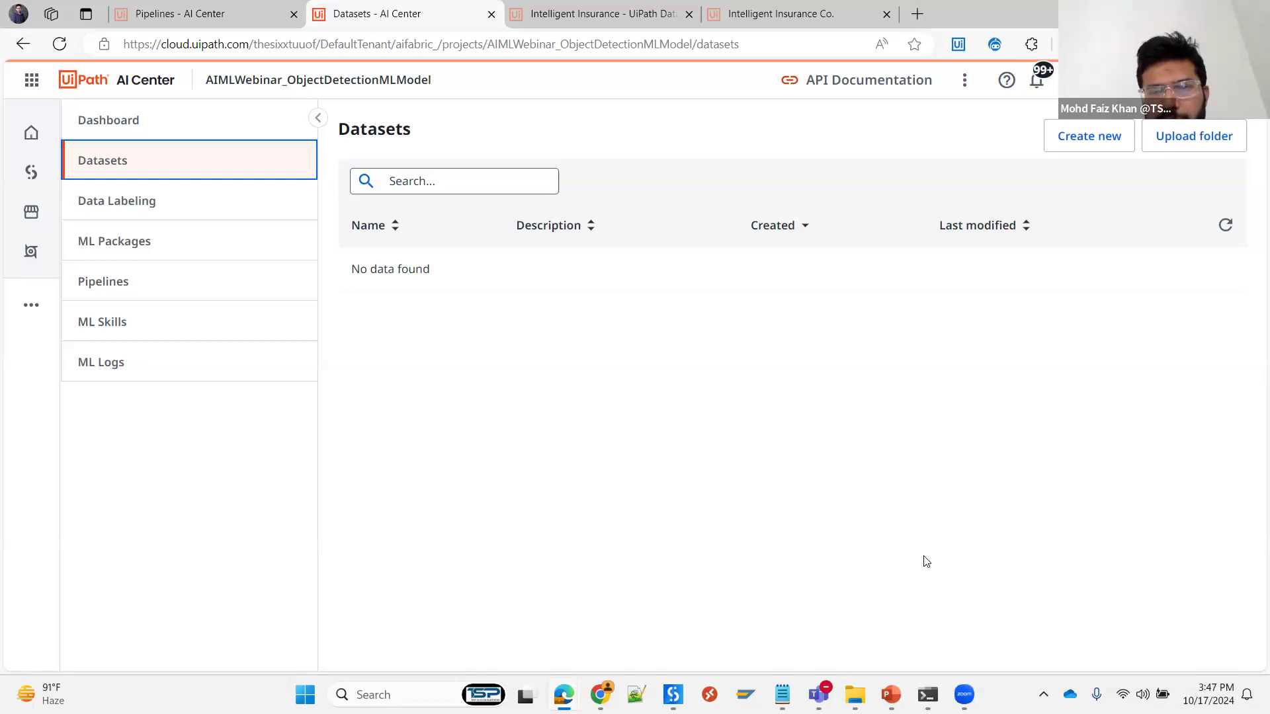
- Bring up Command Prompt, and inspect the contents of the labelImg-master folder inside Object Detection in File Explorer
click(927, 694)
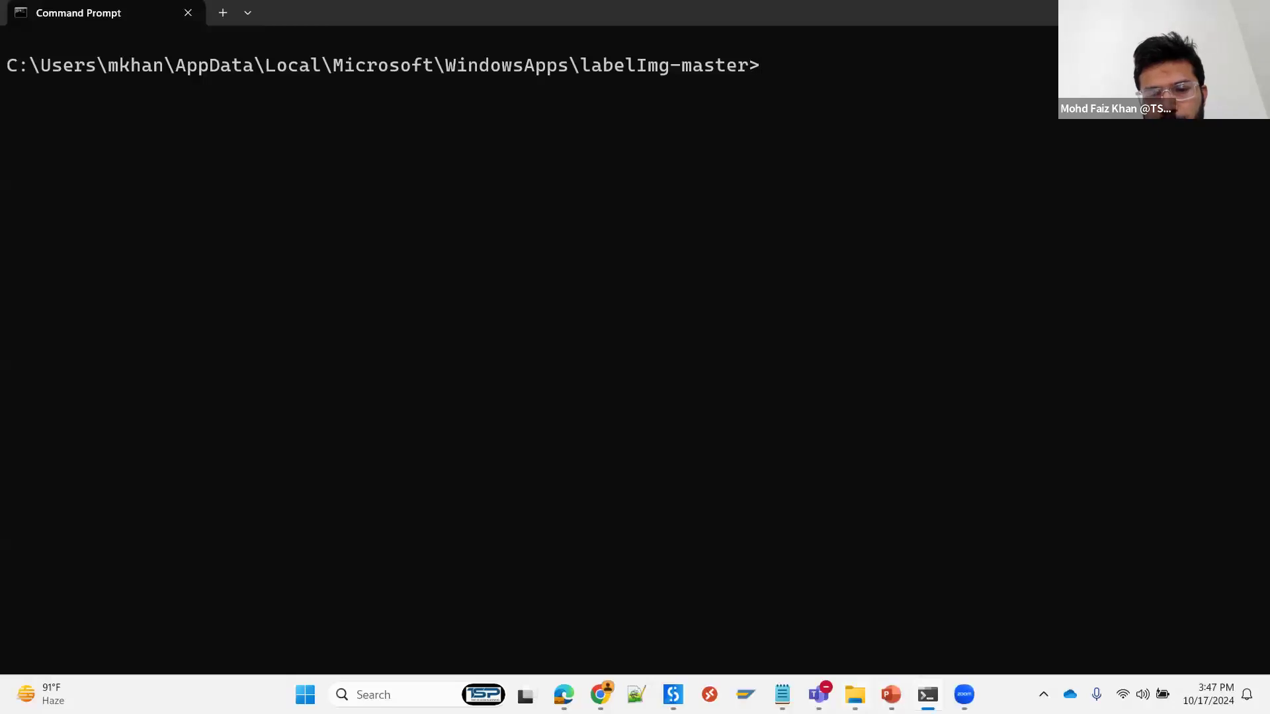
click(855, 695)
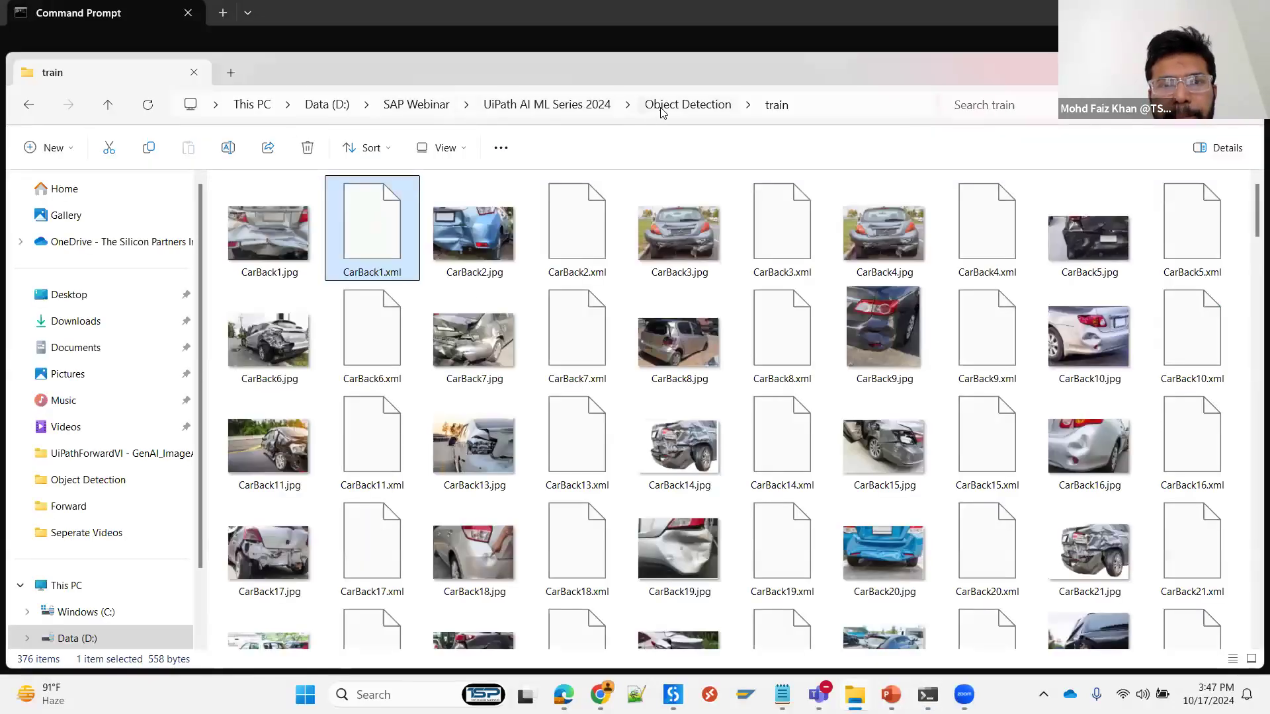
click(662, 111)
click(295, 243)
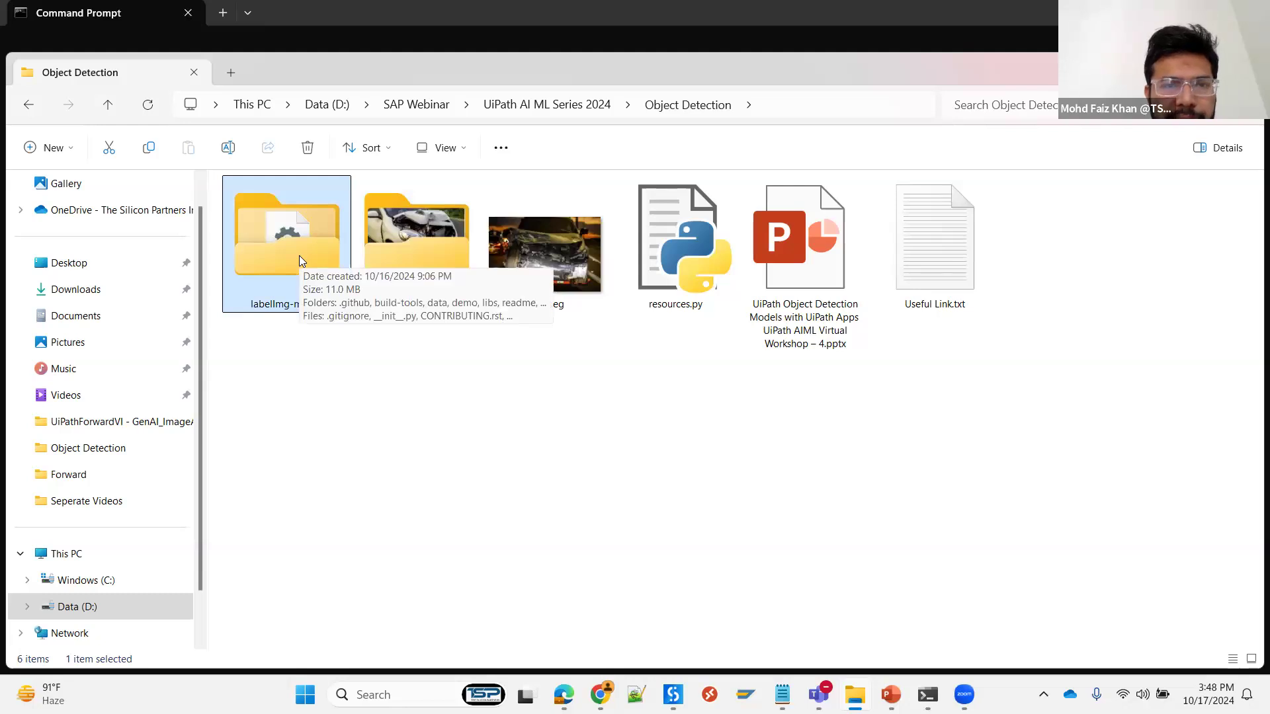
double_click(299, 263)
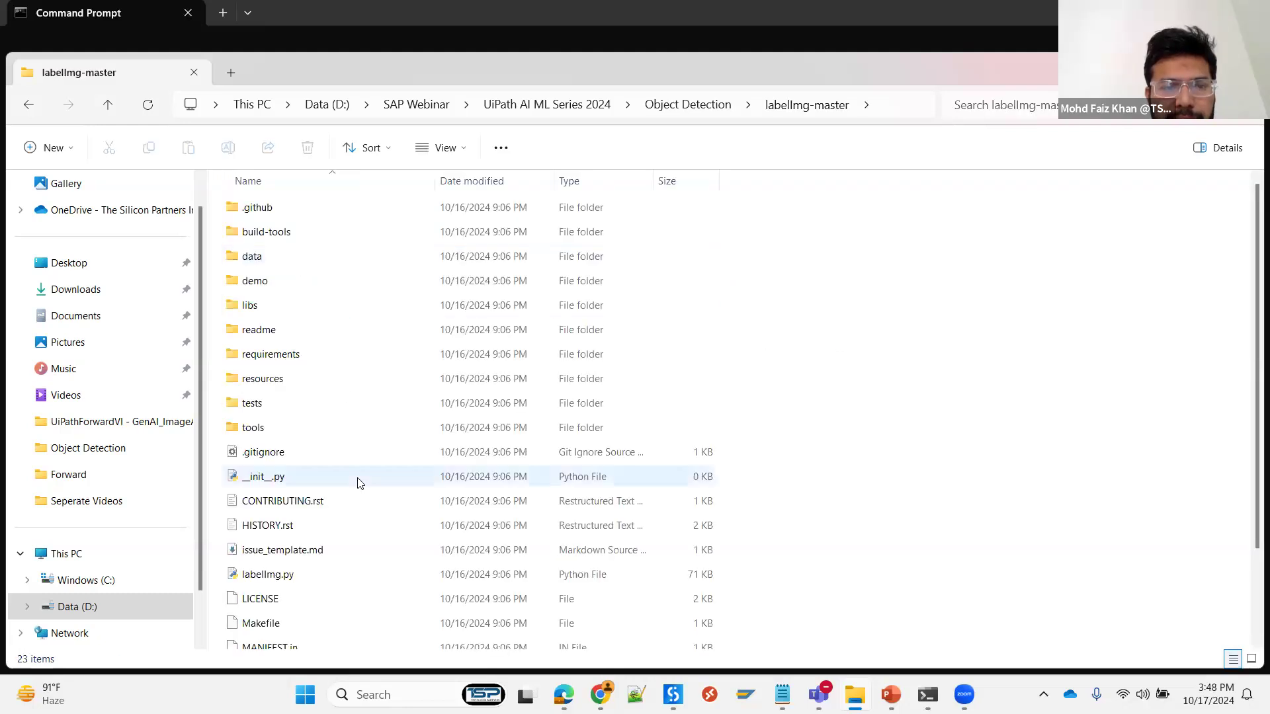
scroll(357, 486, down, 2)
scroll(318, 278, up, 2)
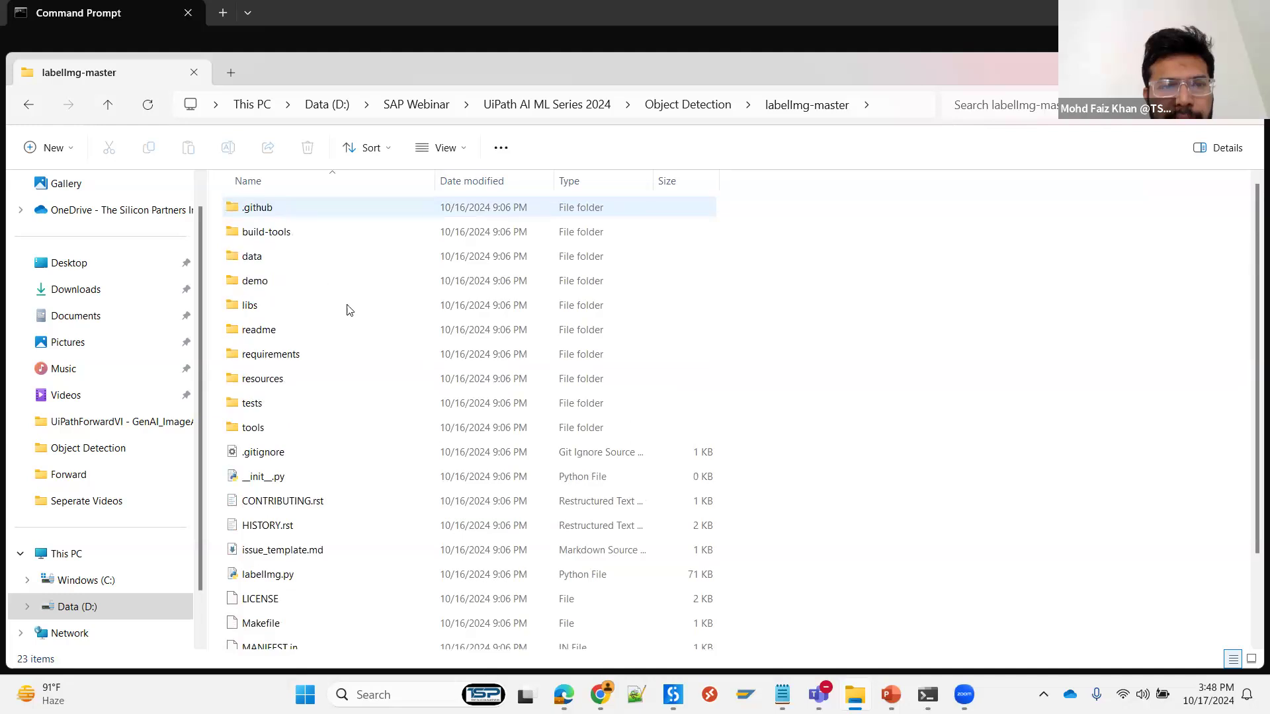
click(29, 106)
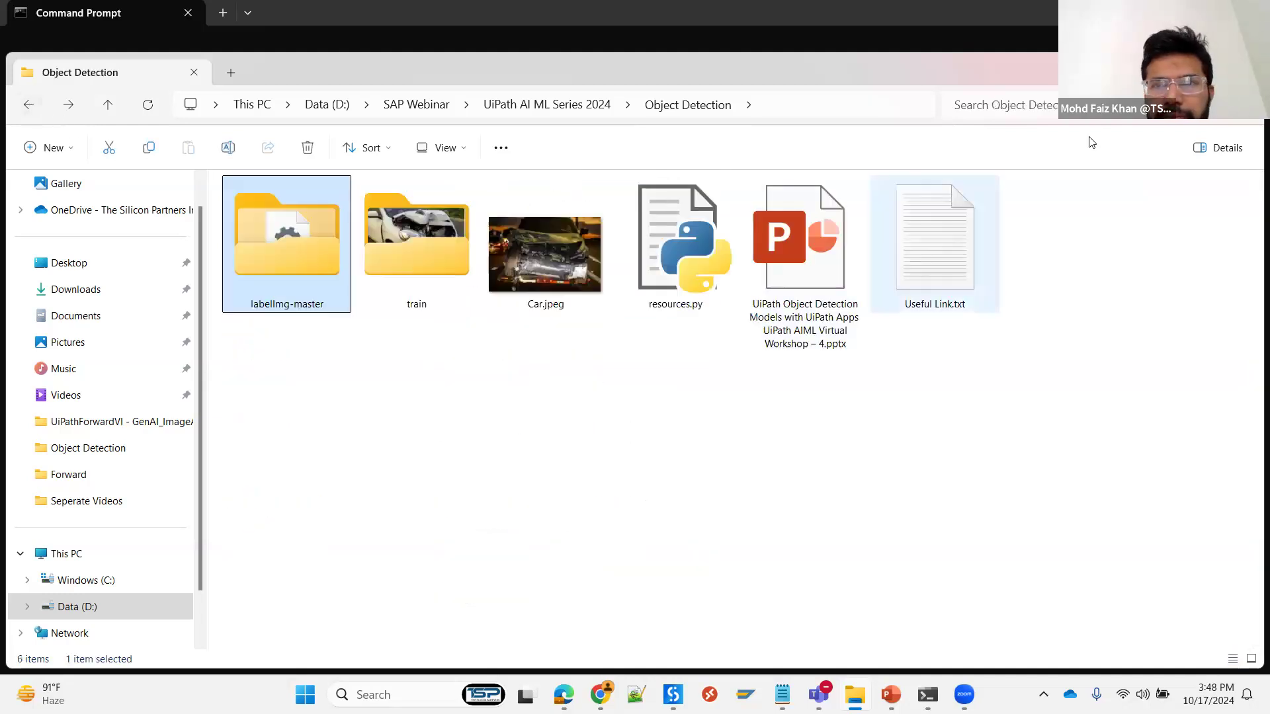
- Switch to Command Prompt and launch the labelImg annotation tool with Python from the labelImg-master directory
click(1169, 70)
click(928, 694)
click(928, 695)
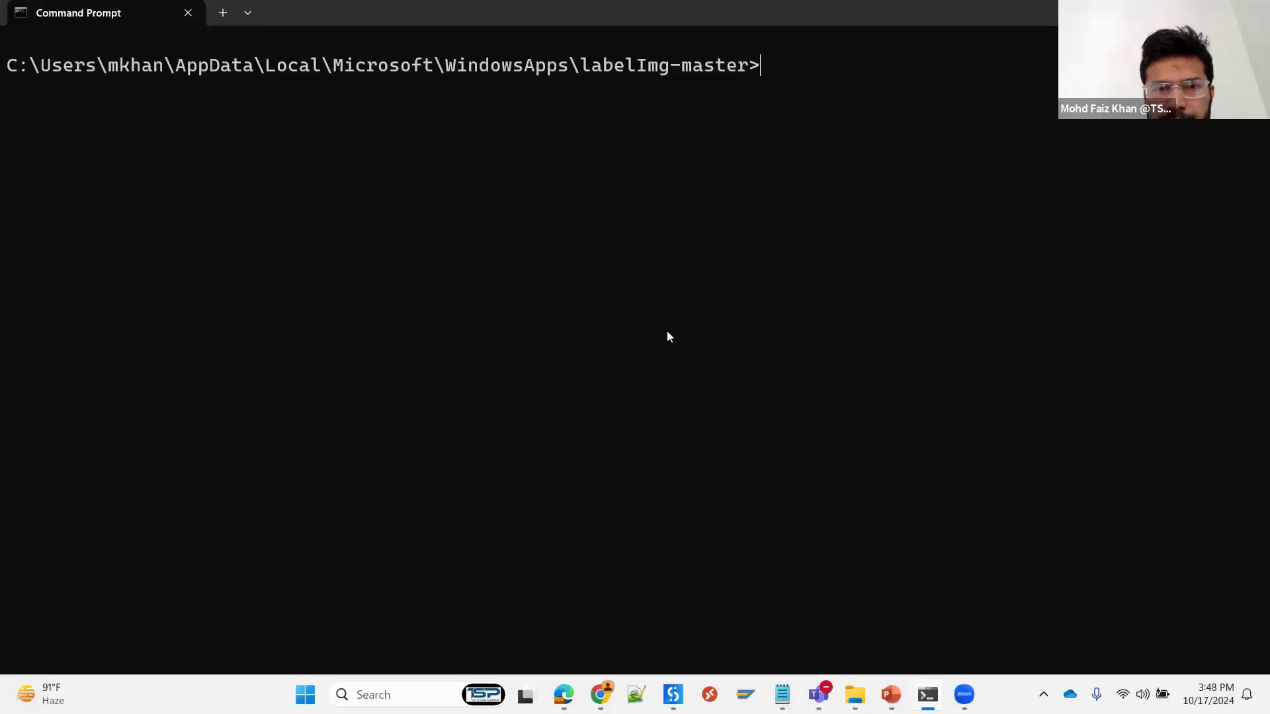
scroll(770, 232, up, 4)
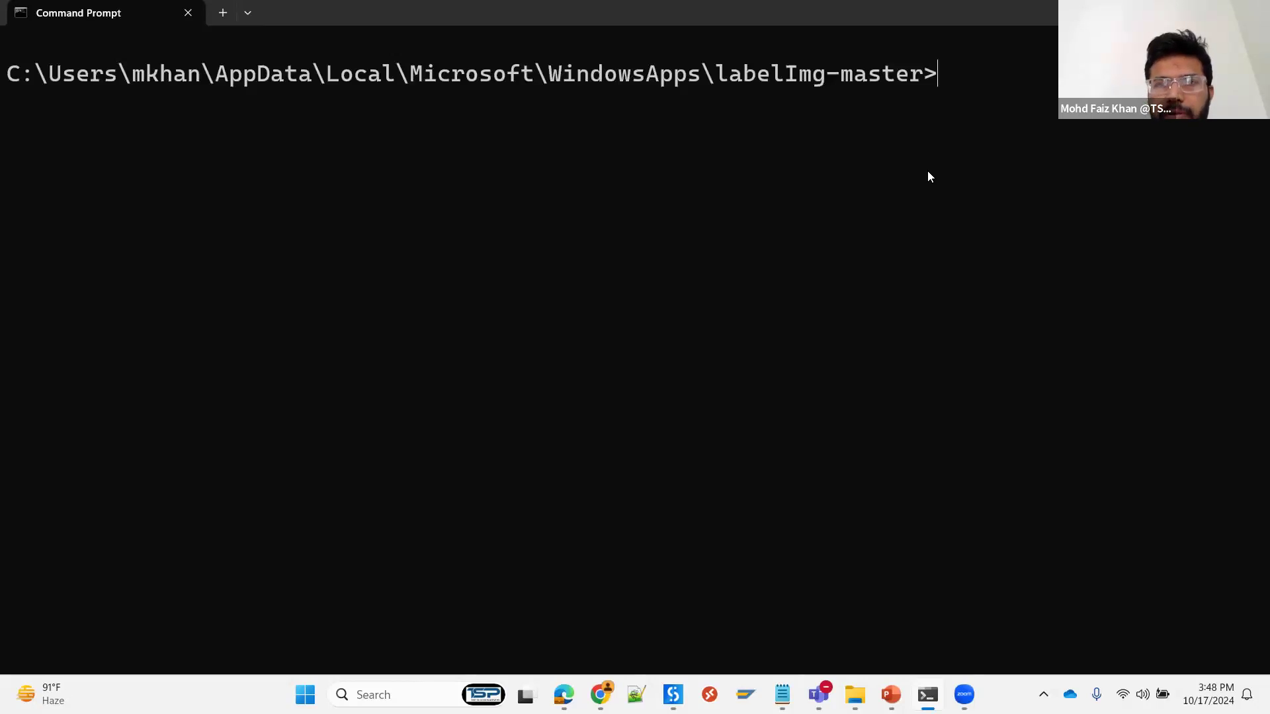
text(python la)
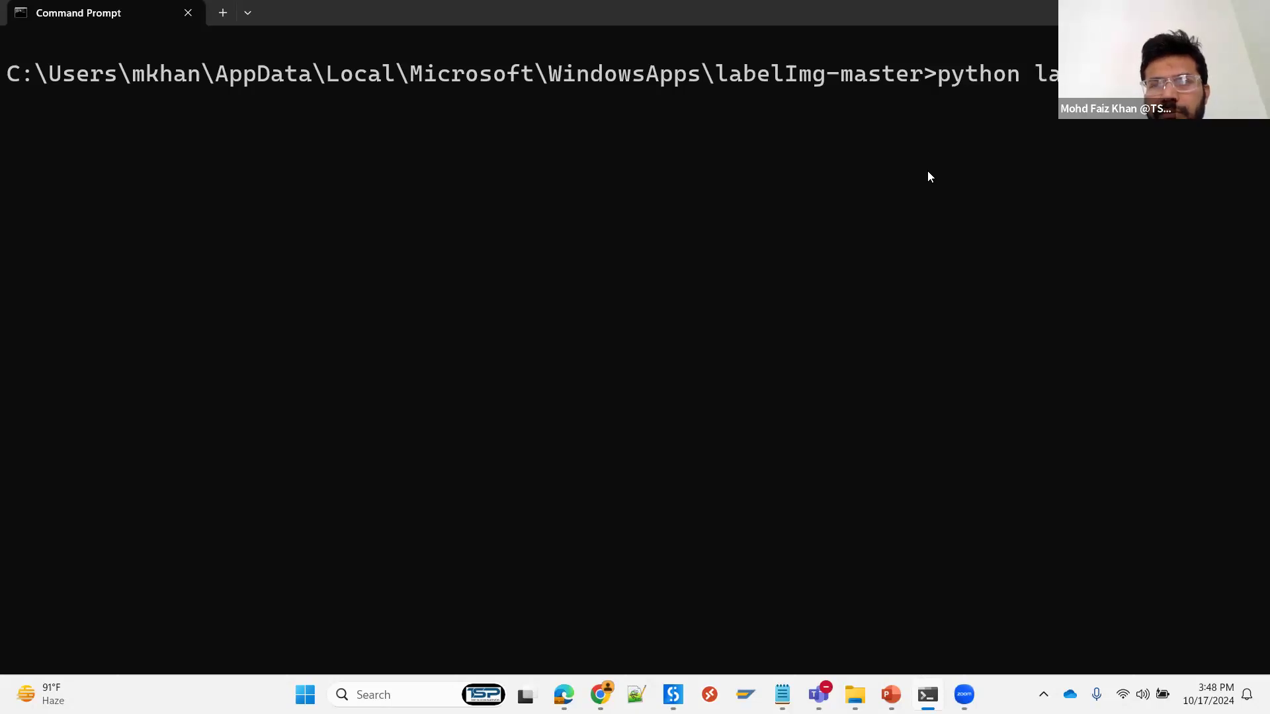
key(Return)
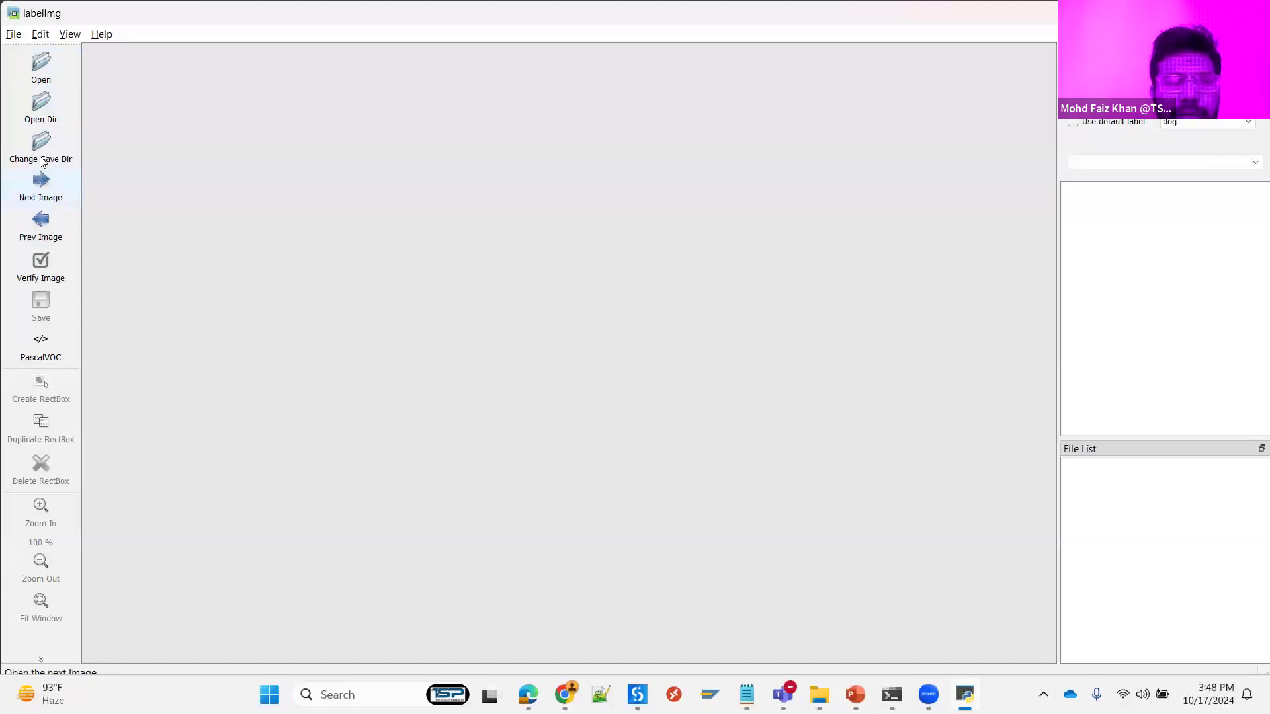
- Load Car.jpeg from the Object Detection folder into labelImg
click(41, 66)
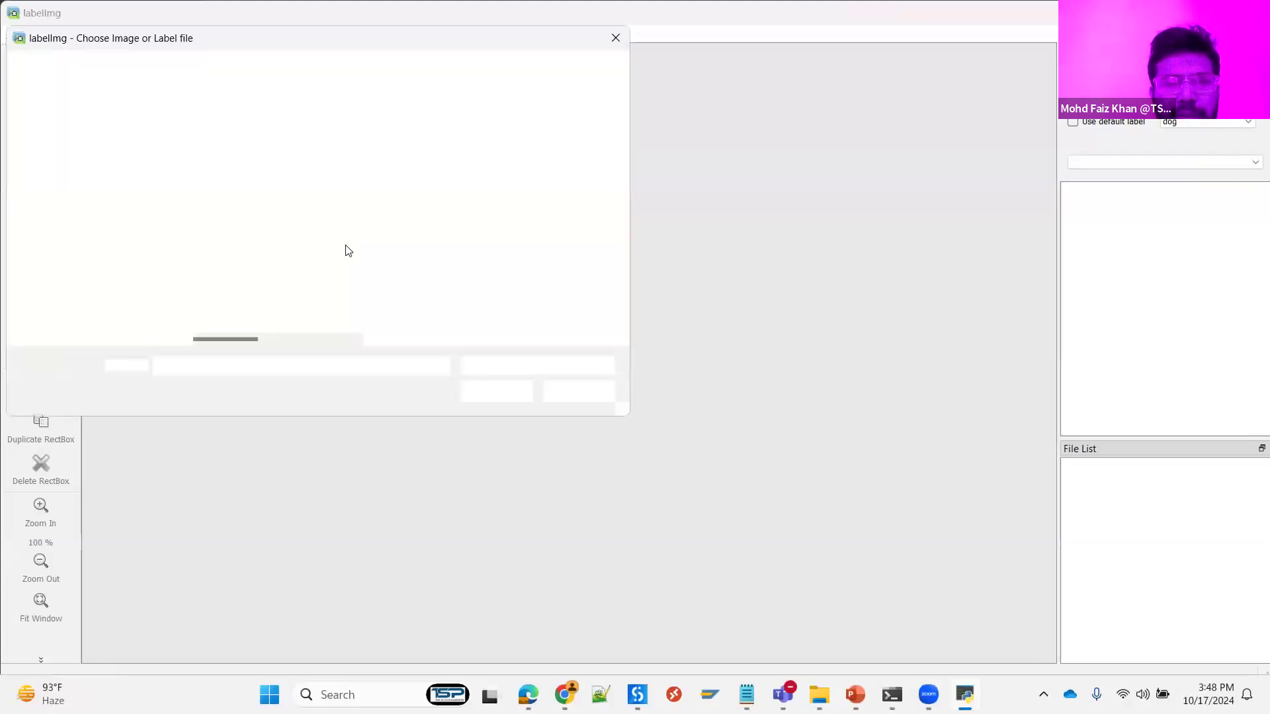
scroll(129, 236, down, 2)
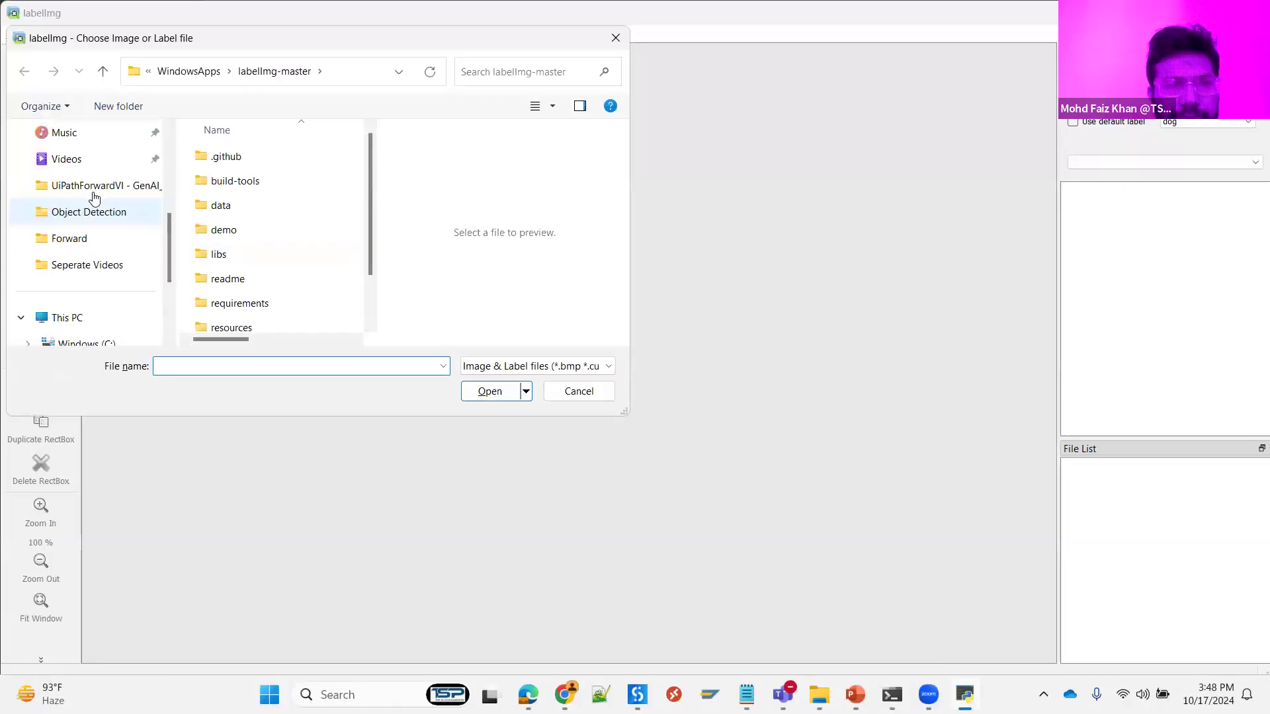
click(136, 212)
scroll(132, 215, down, 1)
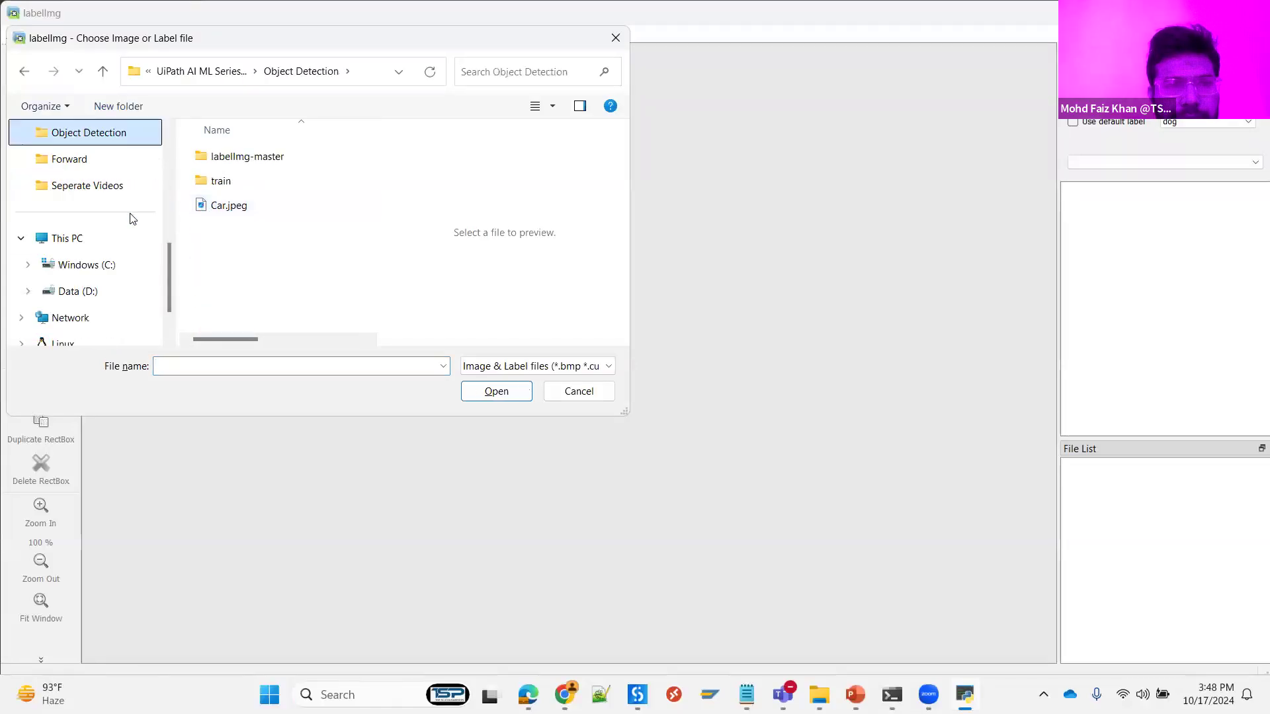
click(232, 206)
click(497, 392)
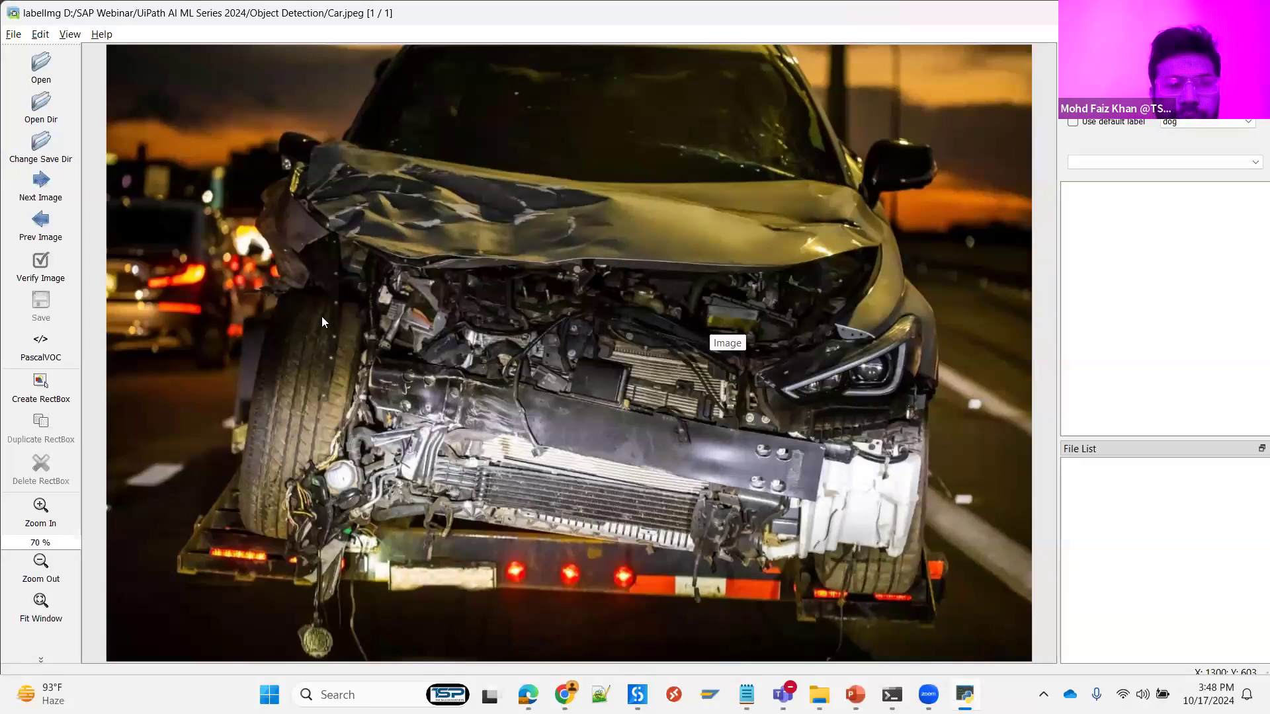
- Draw a box around the car's wrecked front, label it car_front_damage, and reshape it below the hood to about 1565 × 649 px
right_click(405, 185)
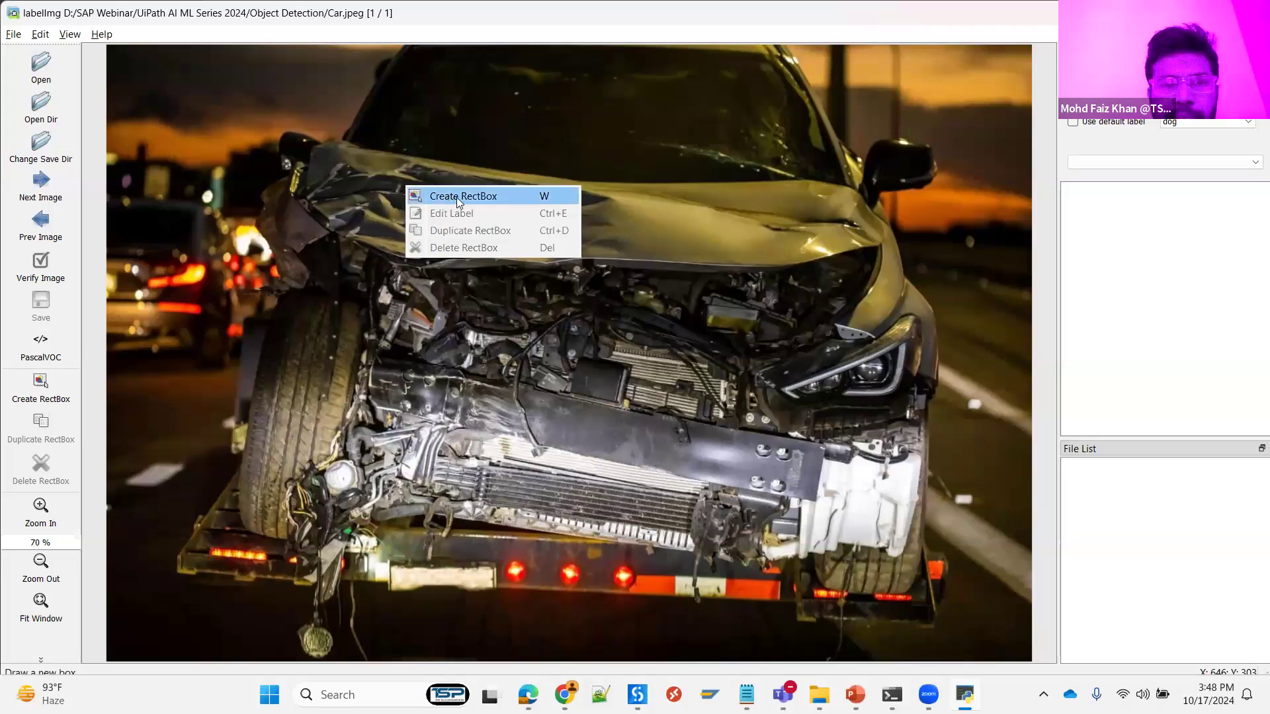
click(458, 197)
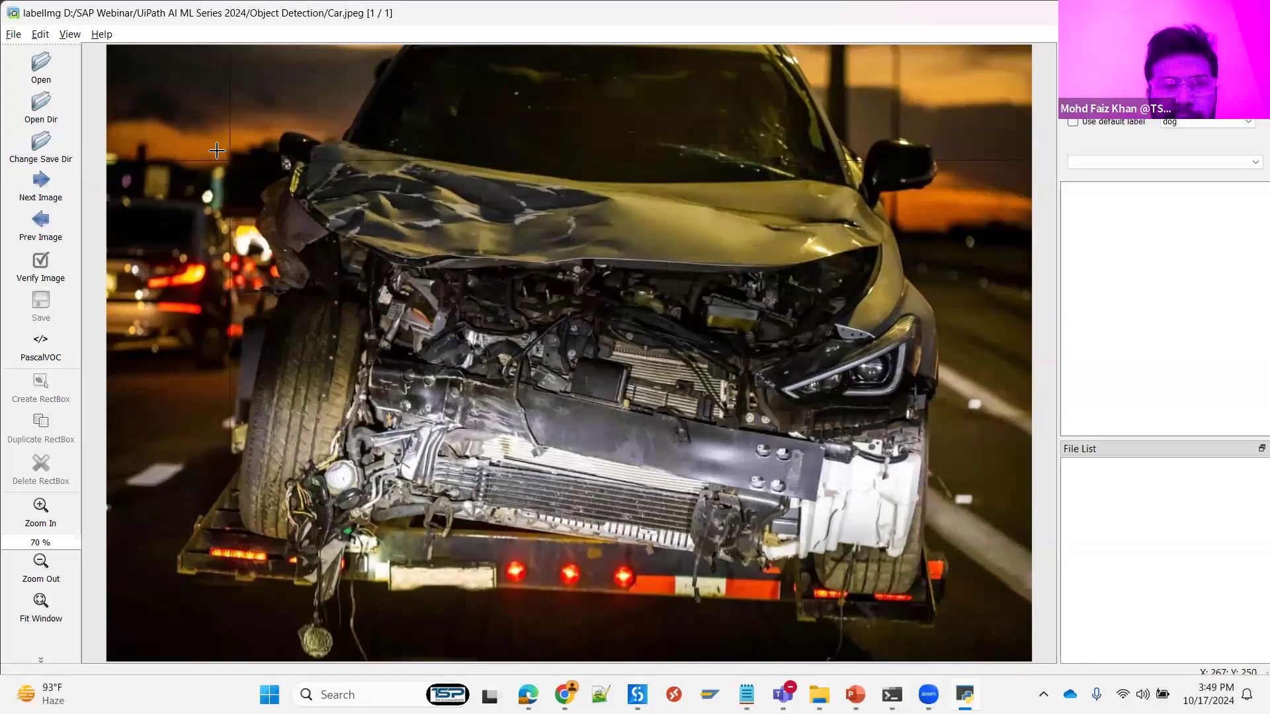
drag(211, 141, 925, 605)
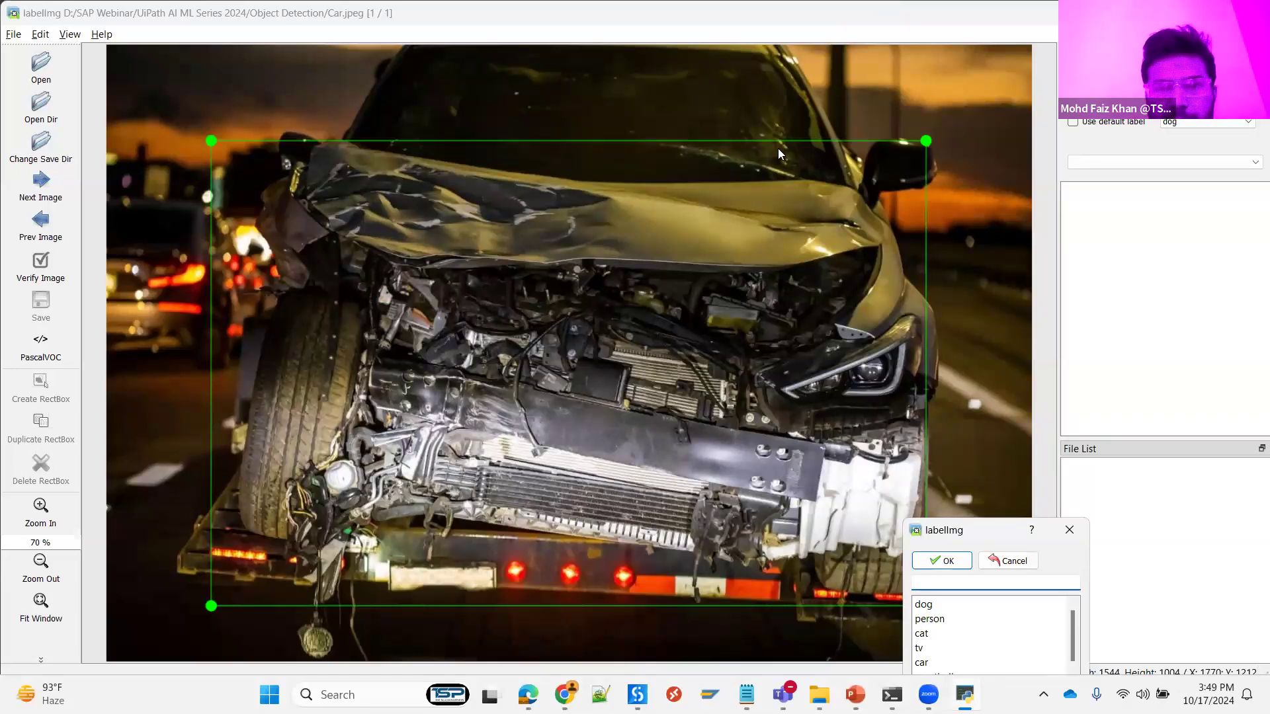
drag(983, 530, 991, 273)
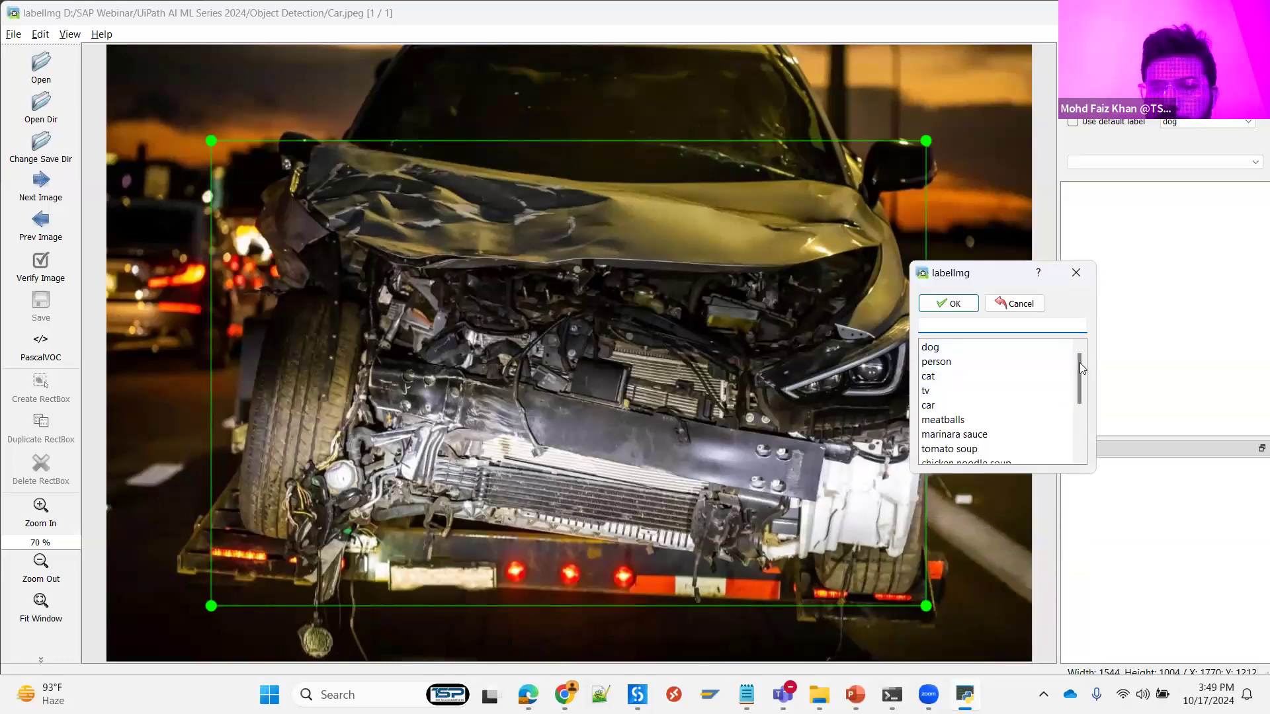
mouse_move(1079, 386)
mouse_down()
mouse_move(1075, 415)
mouse_move(1073, 374)
mouse_up()
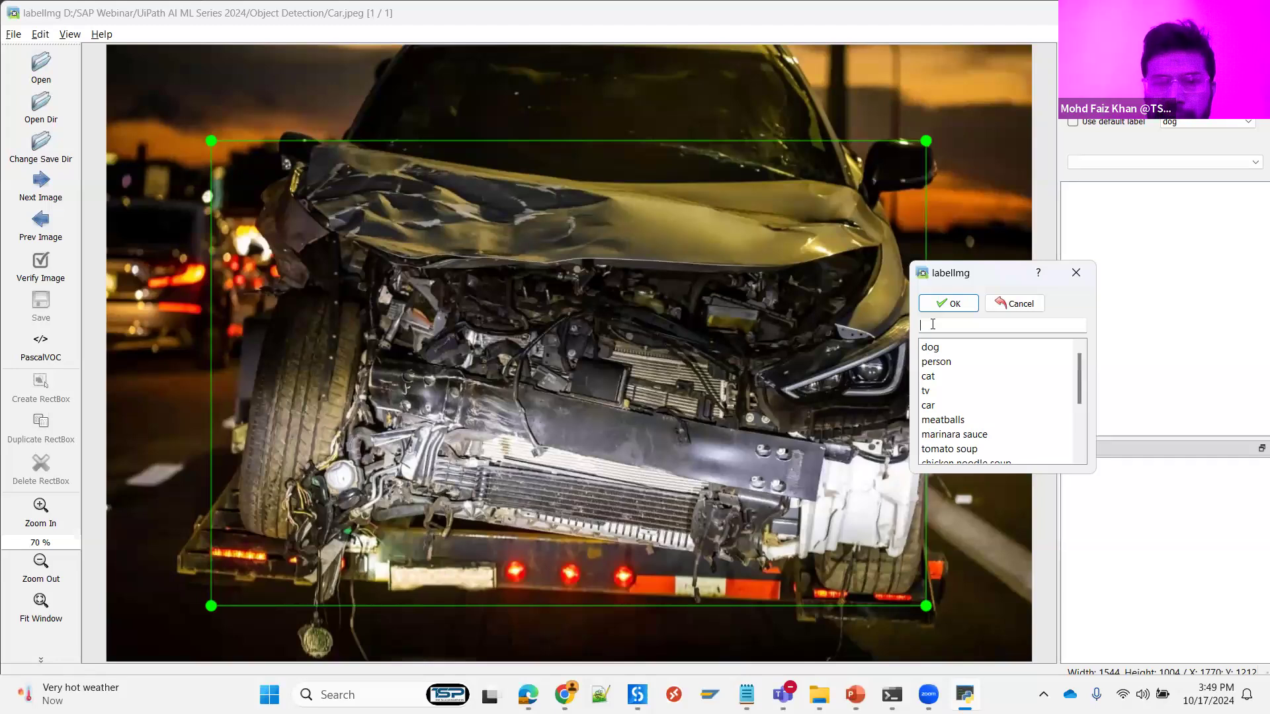
text(car_fron)
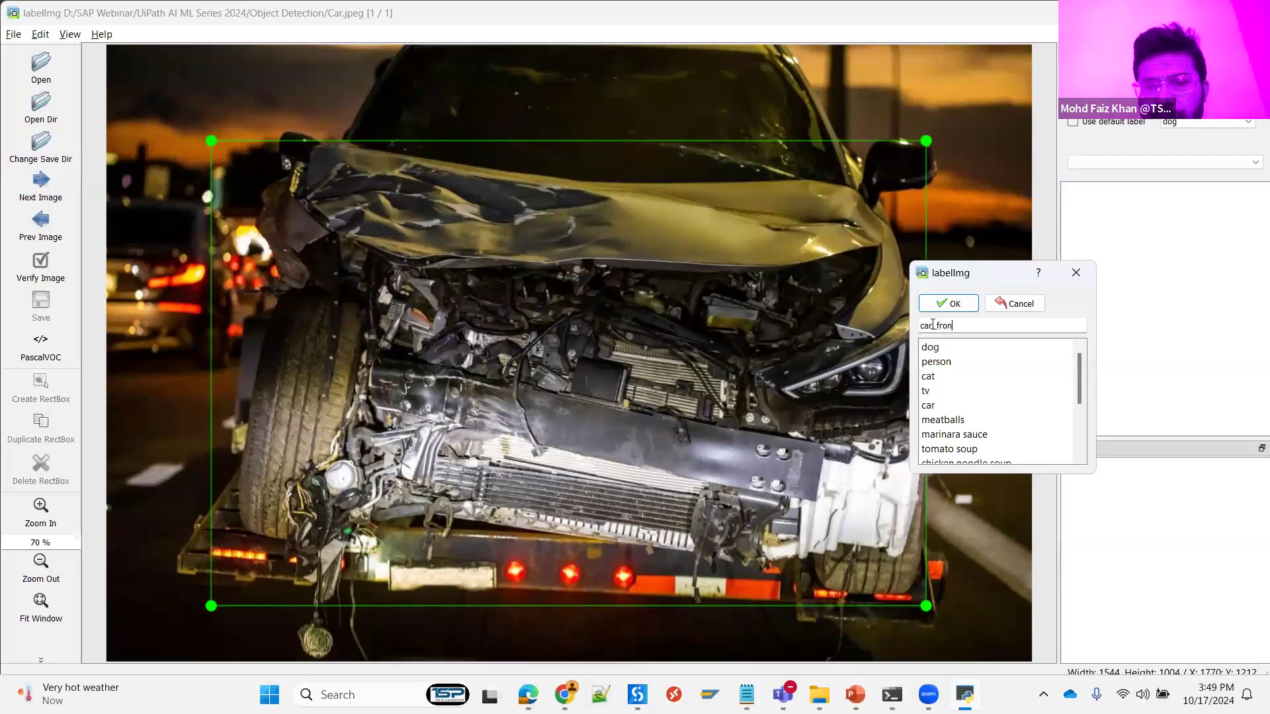
text(t_damage)
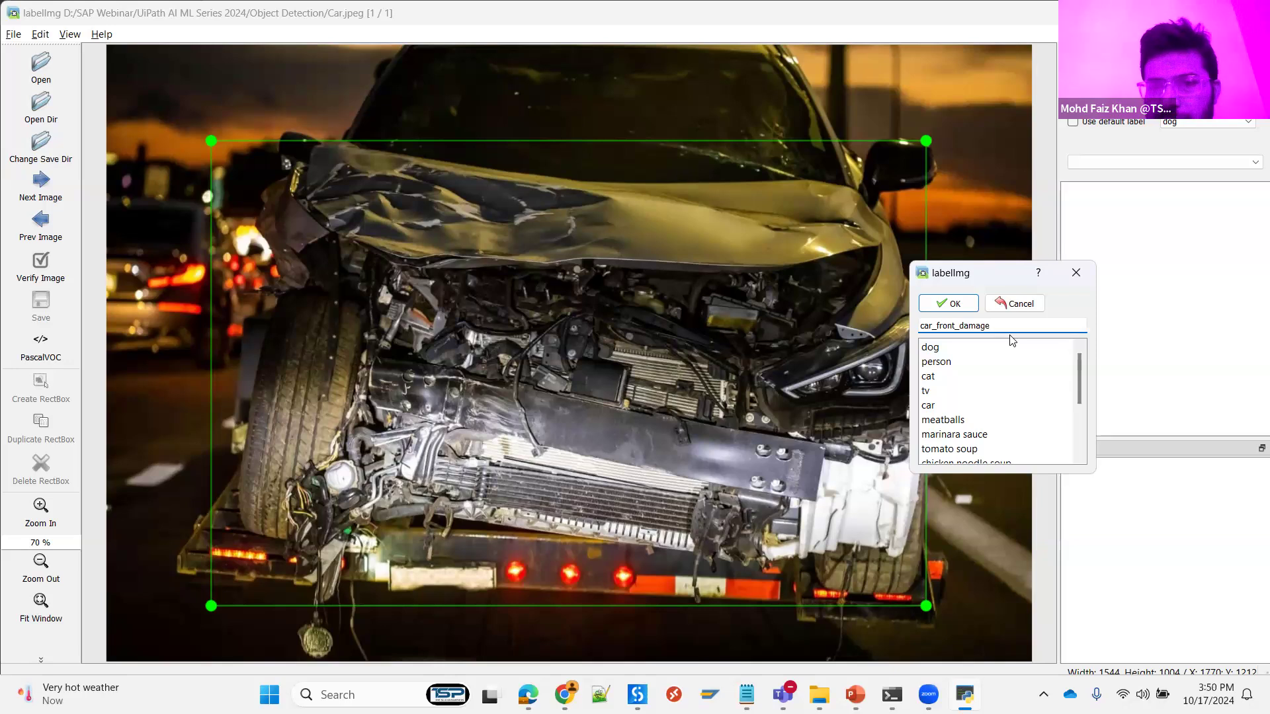
key(Return)
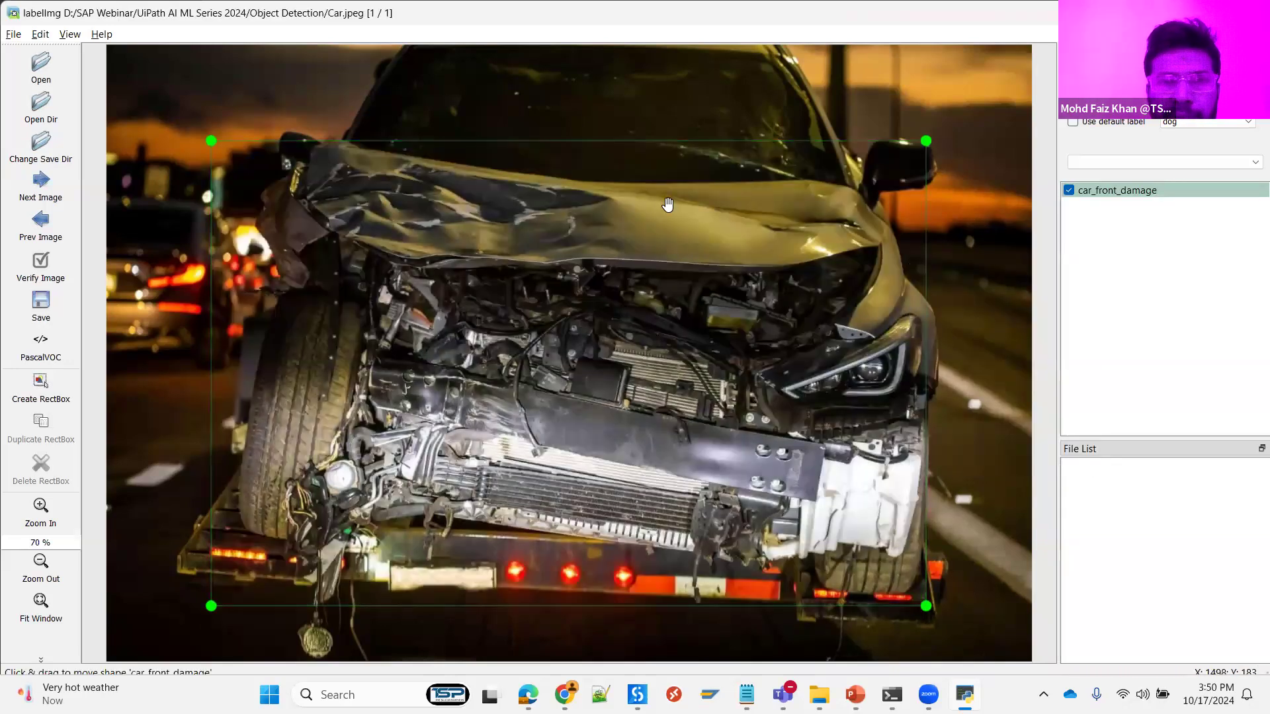
drag(926, 141, 916, 167)
drag(896, 242, 935, 305)
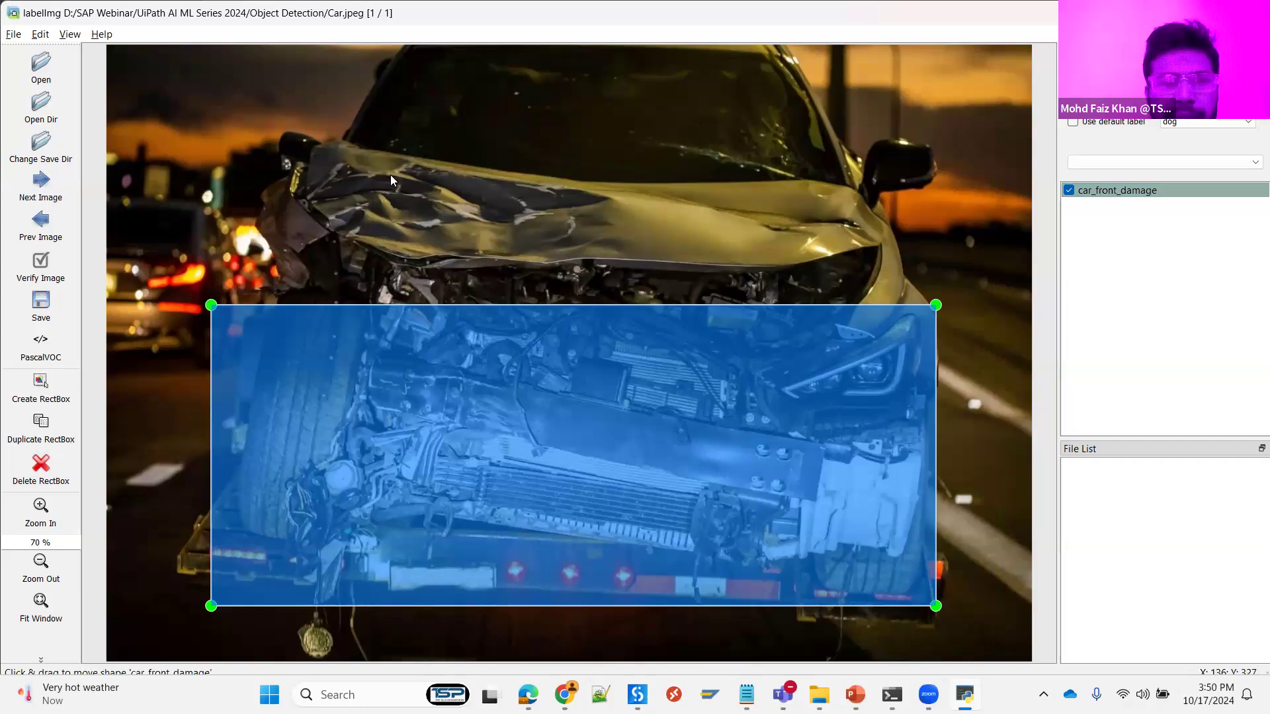
- Draw a box about 655 × 330 px around the crumpled hood corner and its adjoining mirror, and label it car_front_mirrordamage
right_click(394, 140)
click(430, 148)
drag(250, 110, 555, 262)
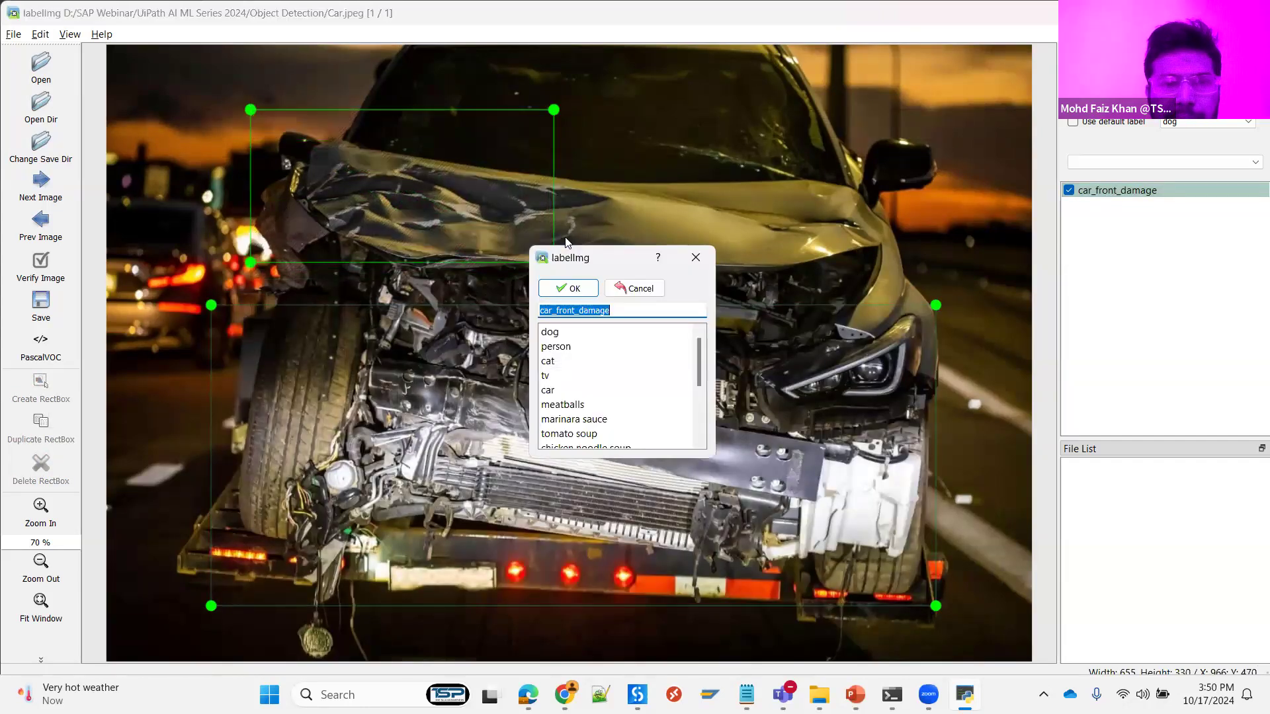
click(561, 310)
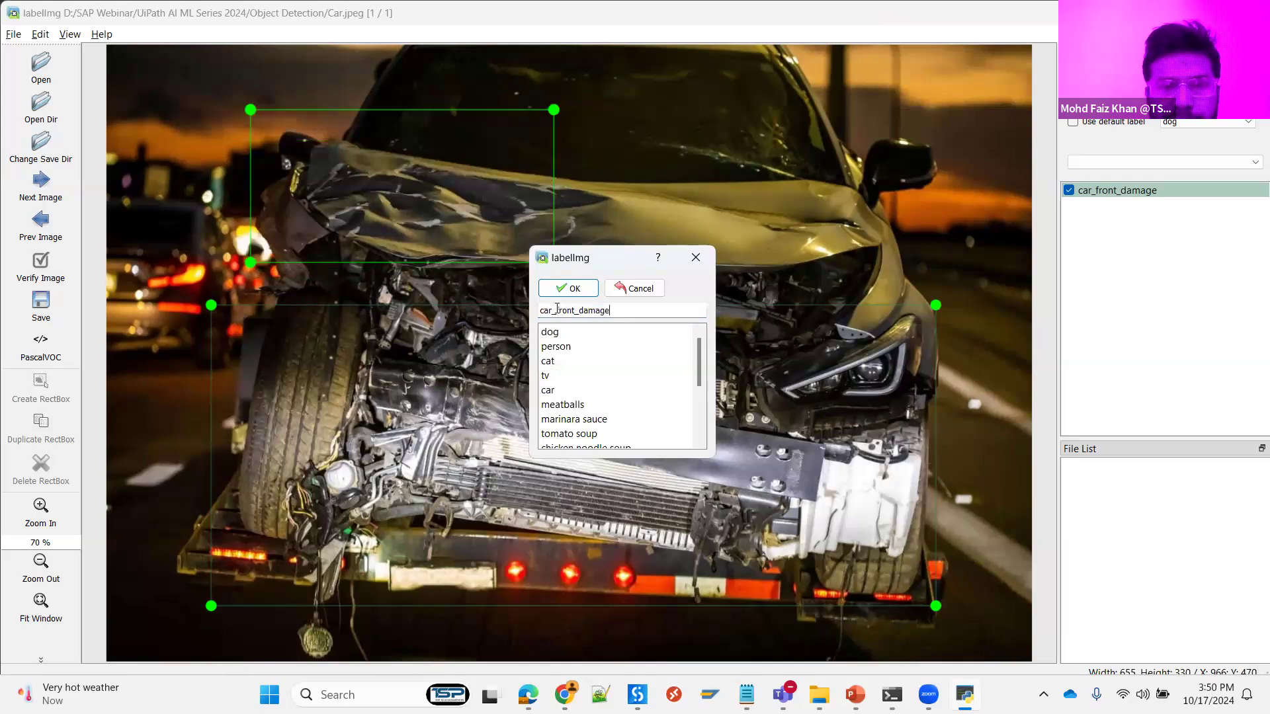
drag(579, 310, 639, 311)
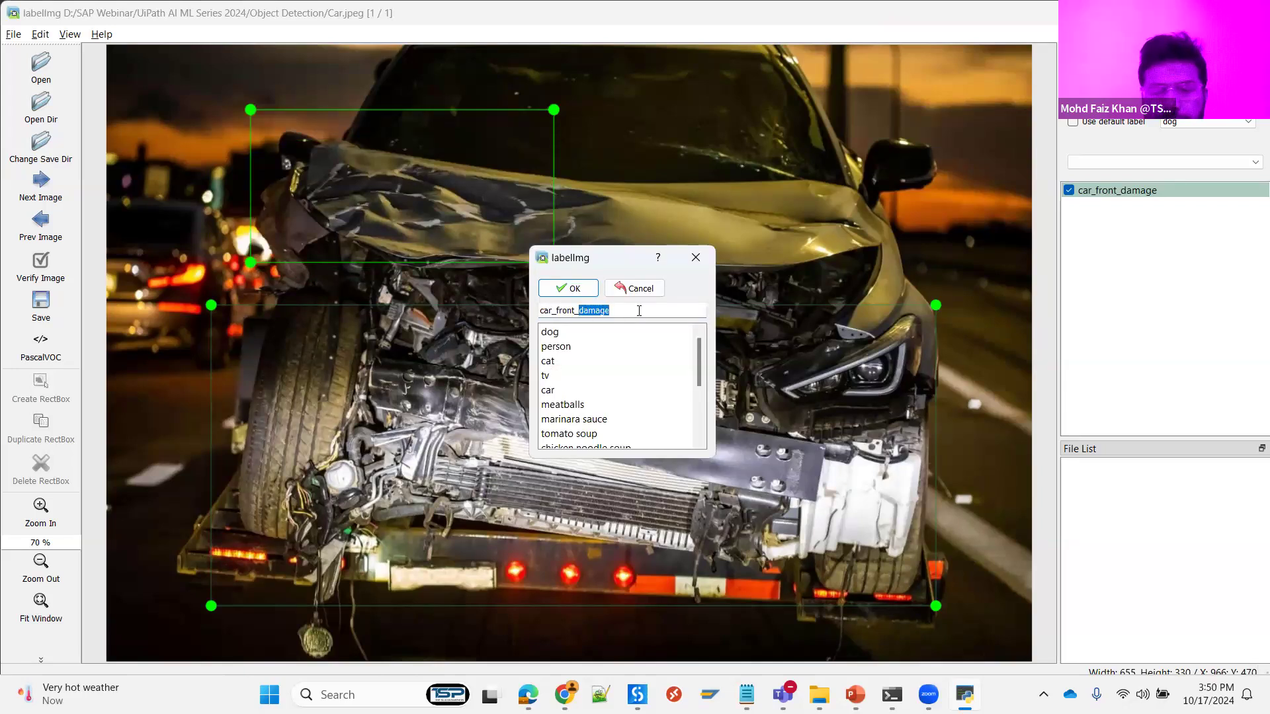
text(moirn)
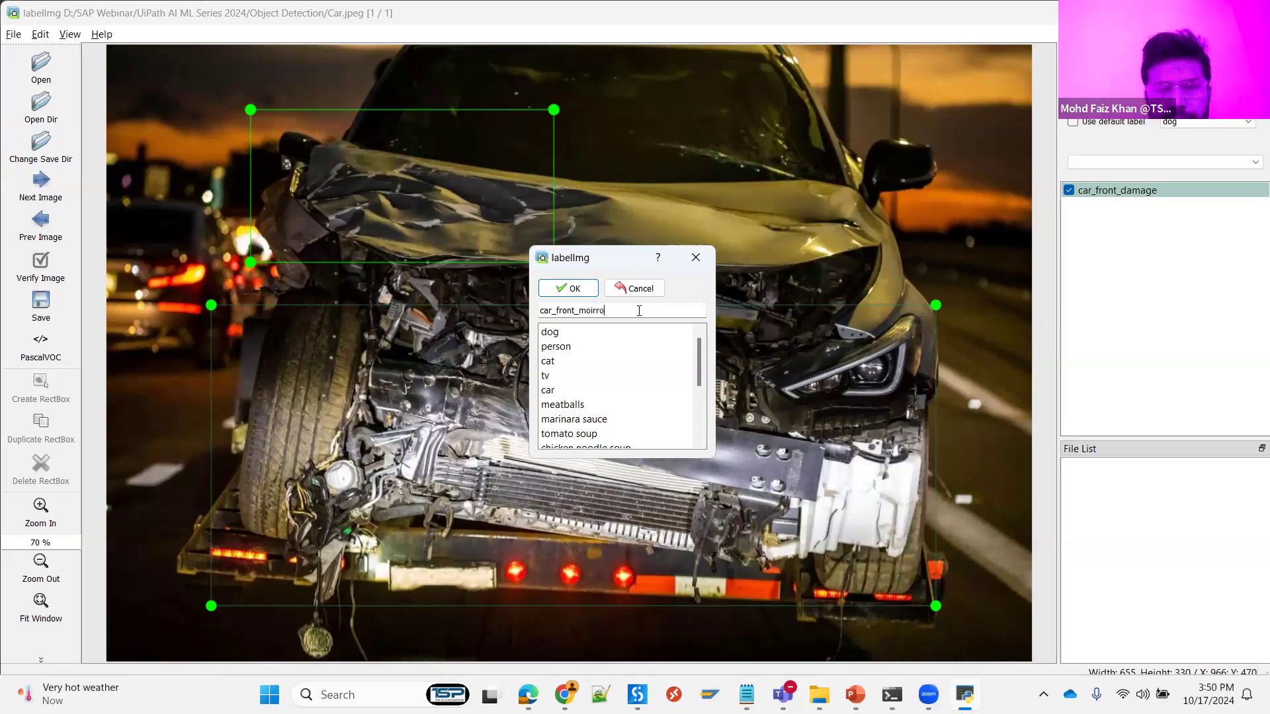
key(BackSpace)
key(BackSpace)
text(irron)
key(BackSpace)
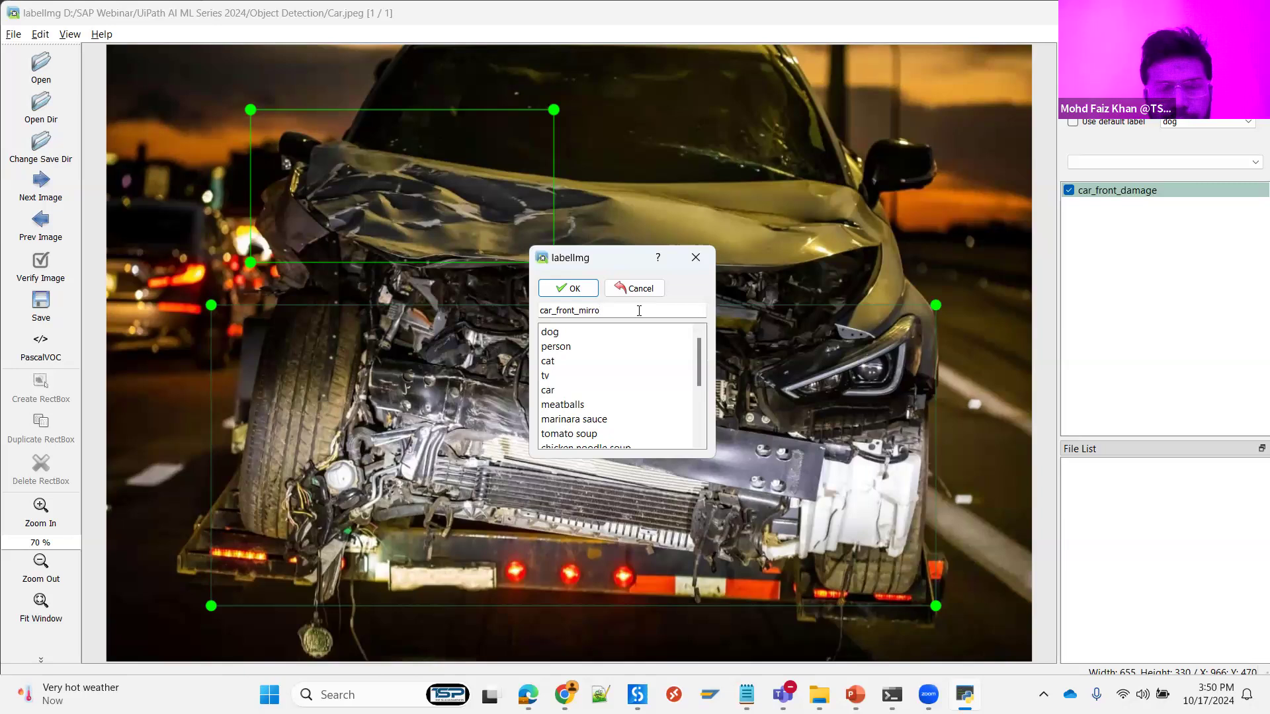
text(rdamage)
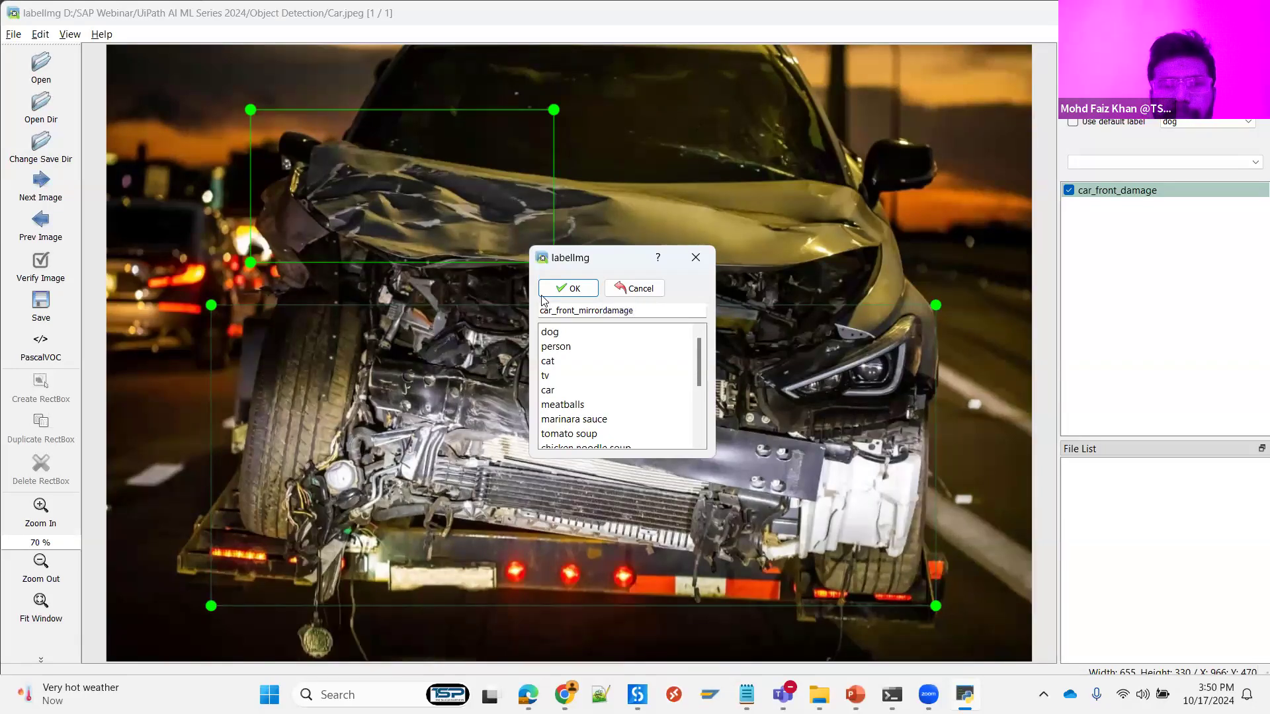
click(573, 288)
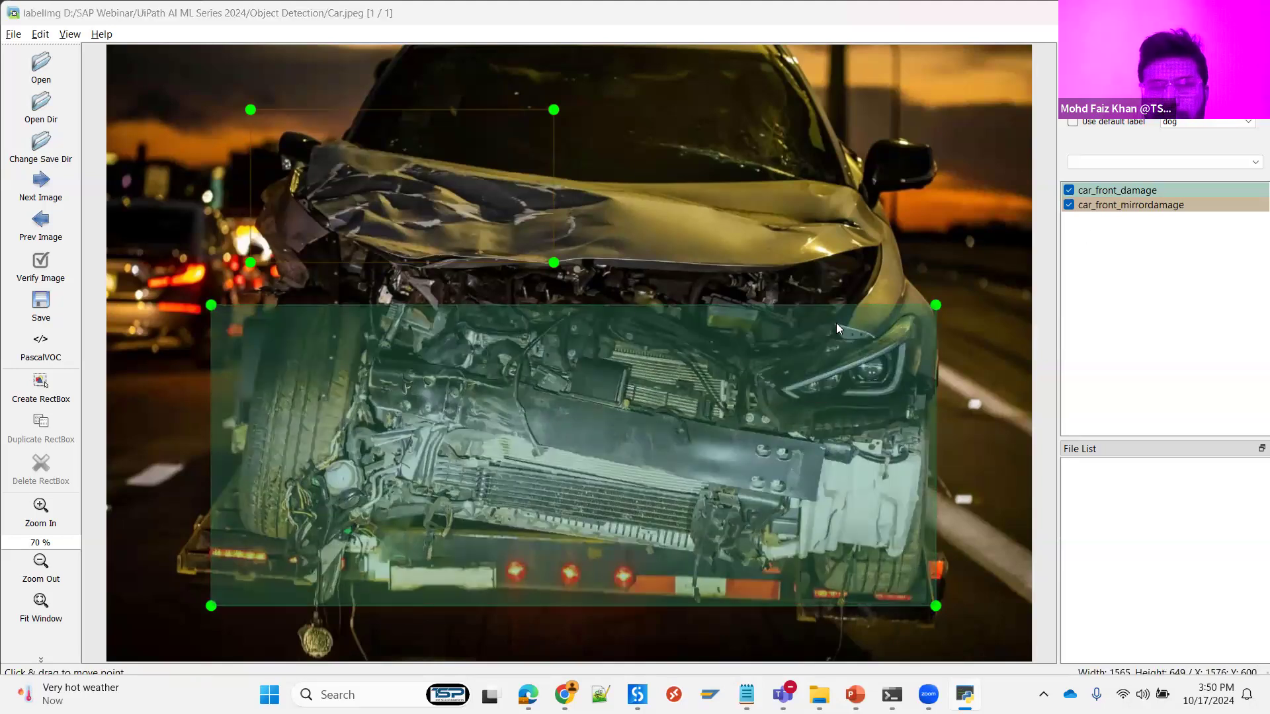
- Bring up the annotation save dialog for Car.xml in the Object Detection folder and dismiss it without saving
key(ctrl+s)
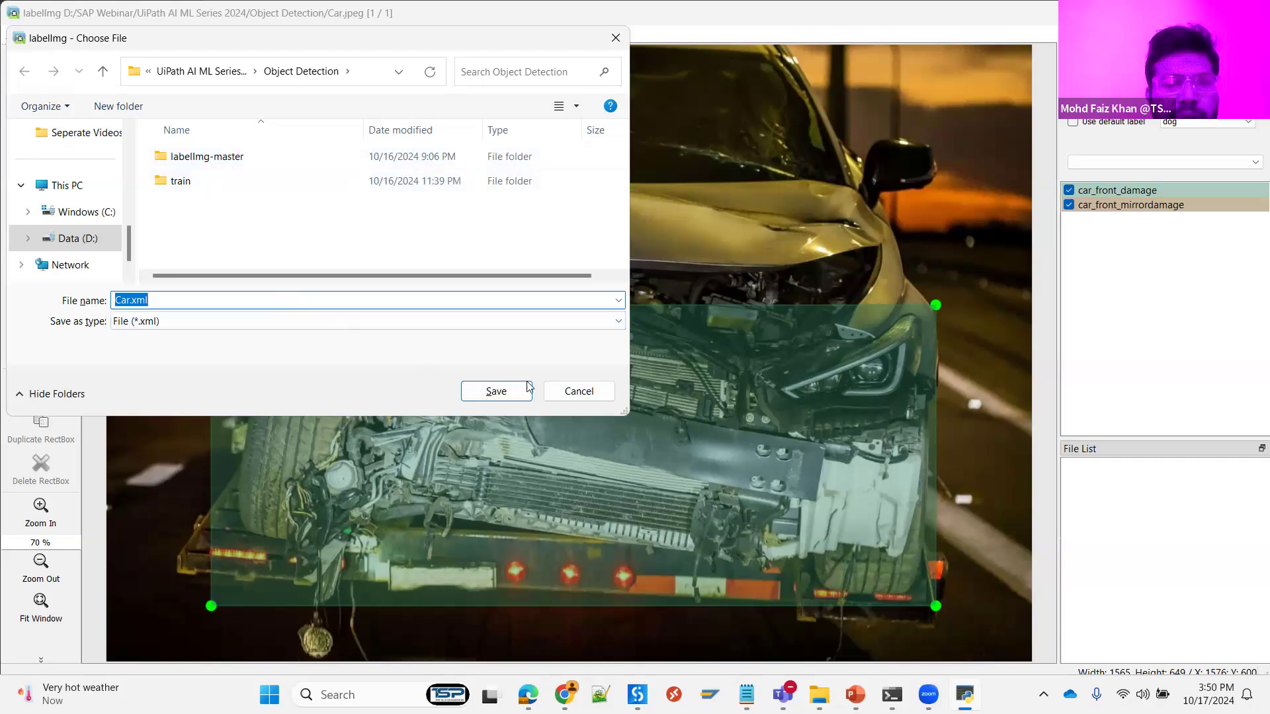
click(579, 392)
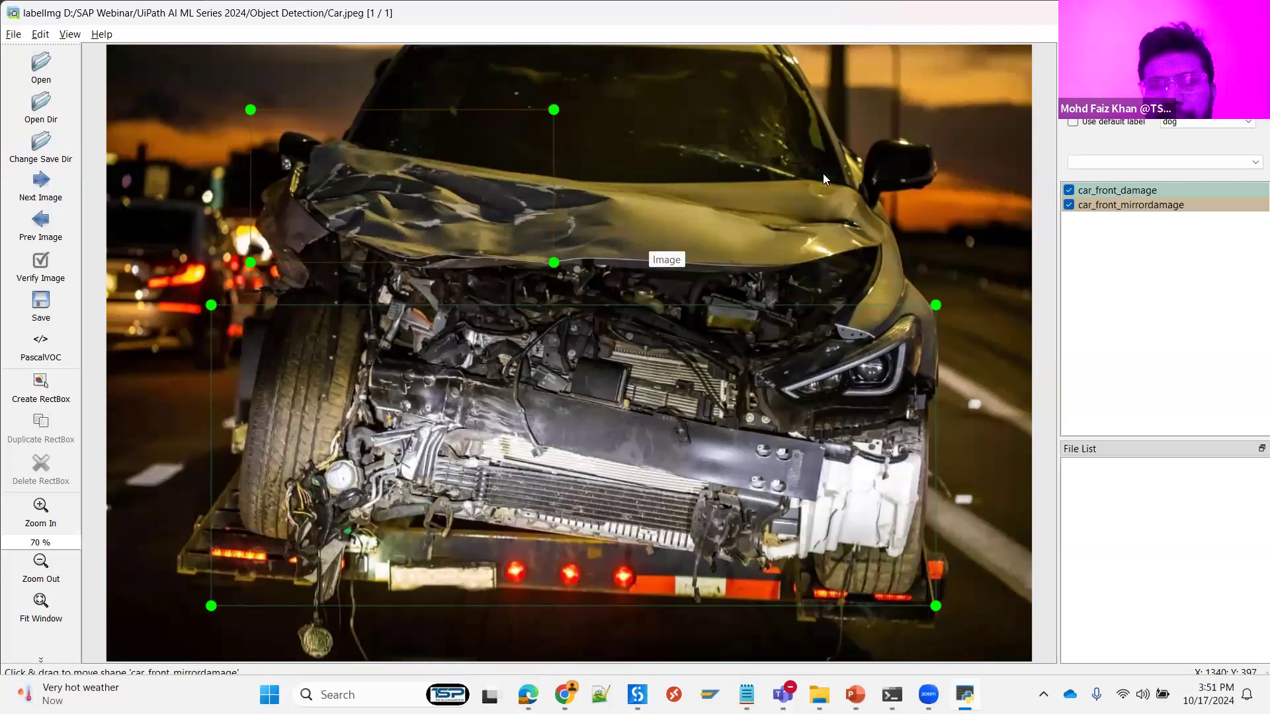
- Draw a box about 579 × 457 px around the mirror beside the intact headlight, with the label car_front_mirrordamage
right_click(727, 127)
click(761, 133)
click(730, 88)
click(999, 301)
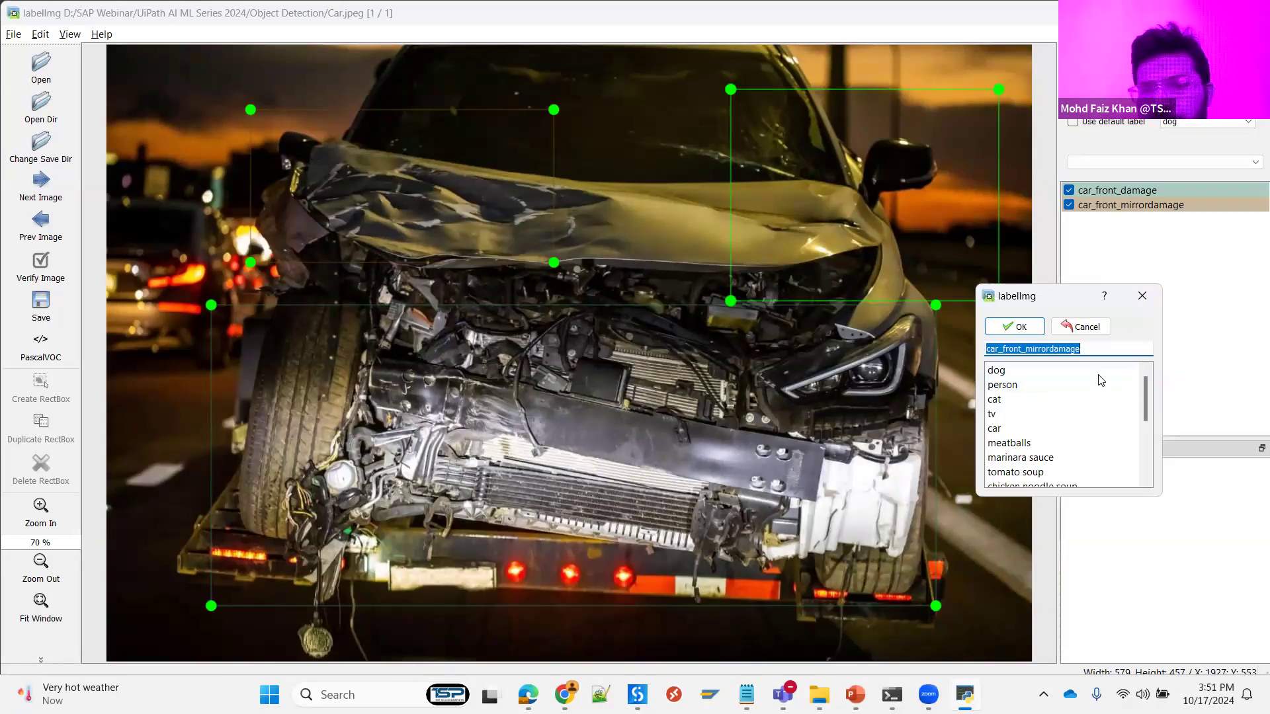
mouse_move(1147, 384)
mouse_down()
mouse_move(1157, 459)
mouse_move(1154, 377)
mouse_up()
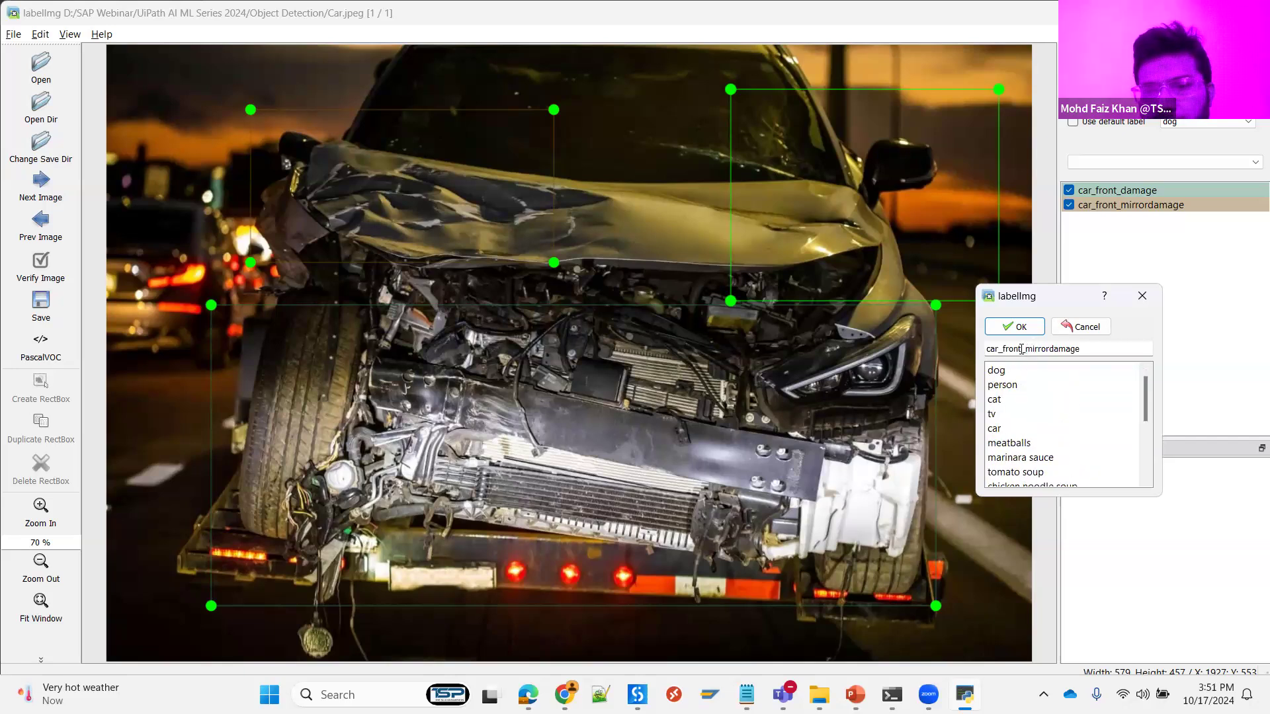
click(1043, 348)
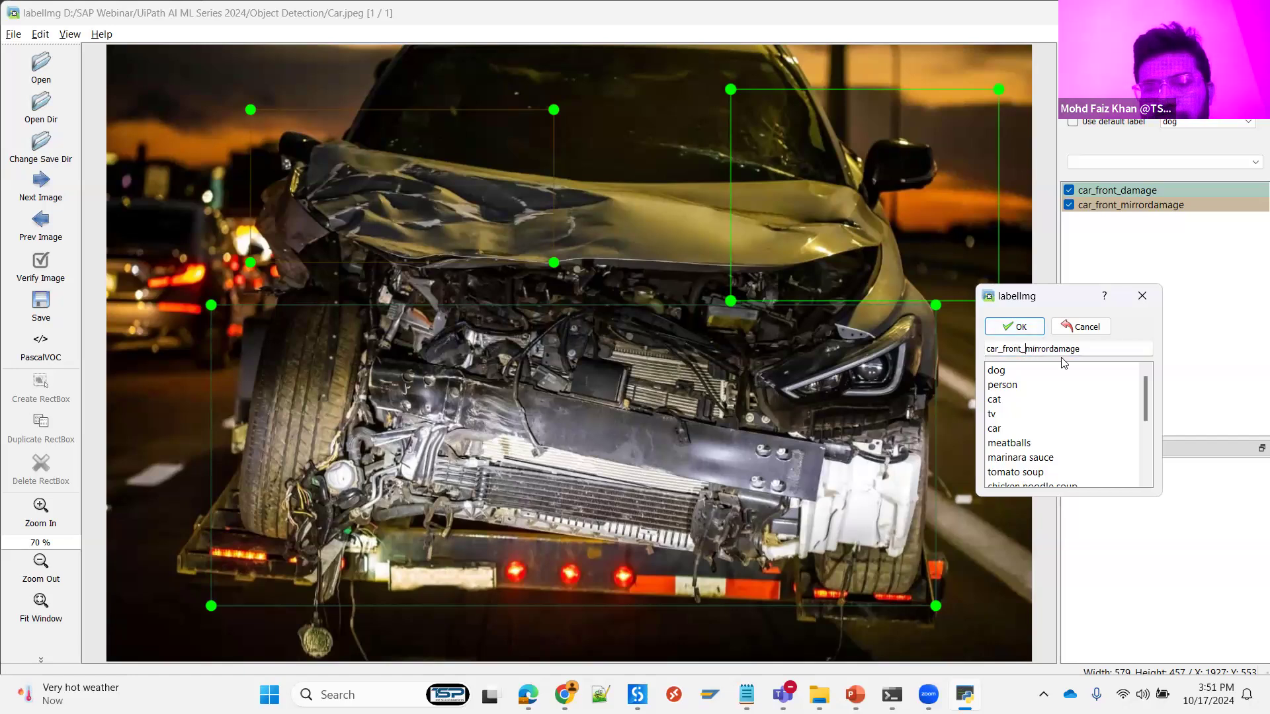
click(1026, 336)
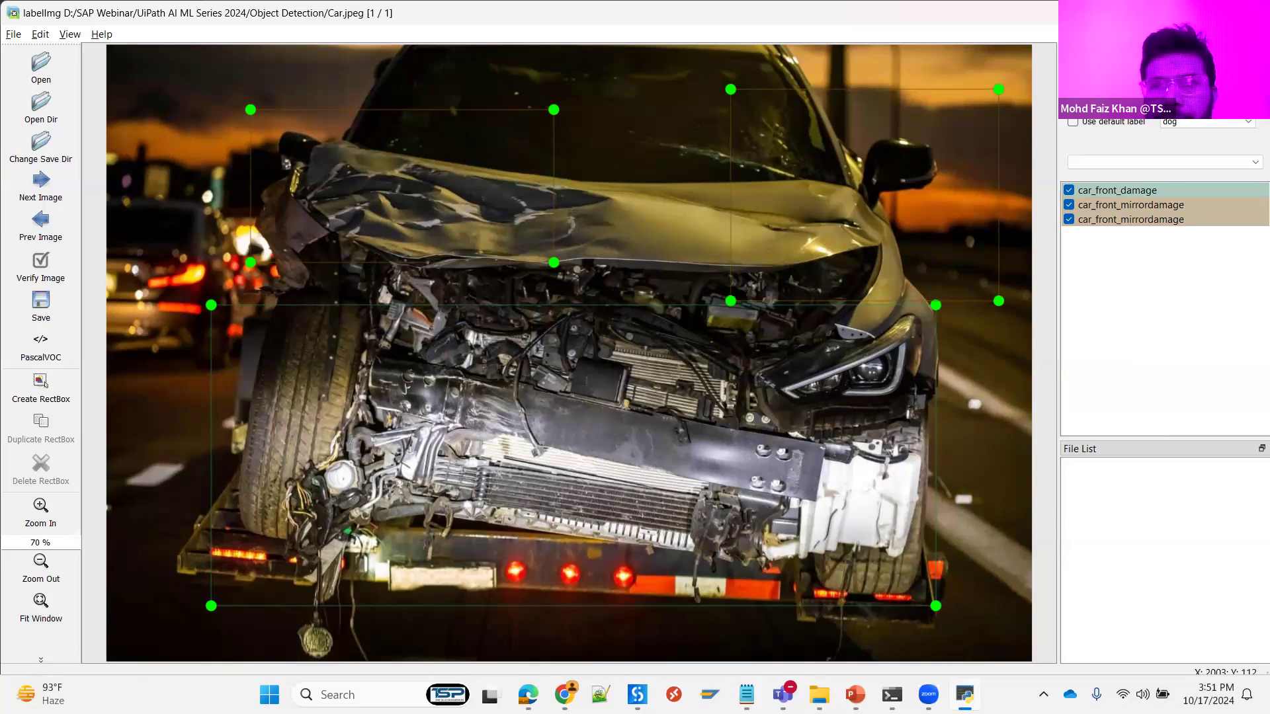
- Close labelImg, discarding the unsaved annotations, and change Command Prompt to the root directory with cd\
click(1252, 12)
click(694, 381)
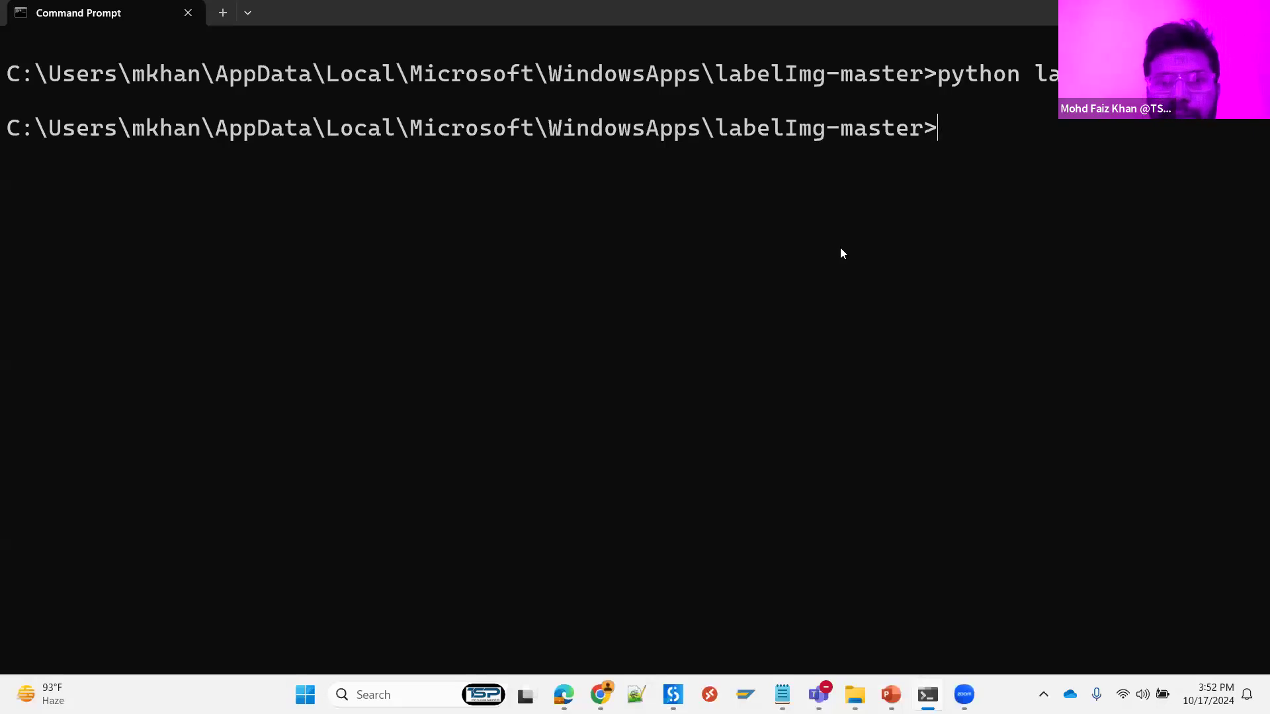
text(c)
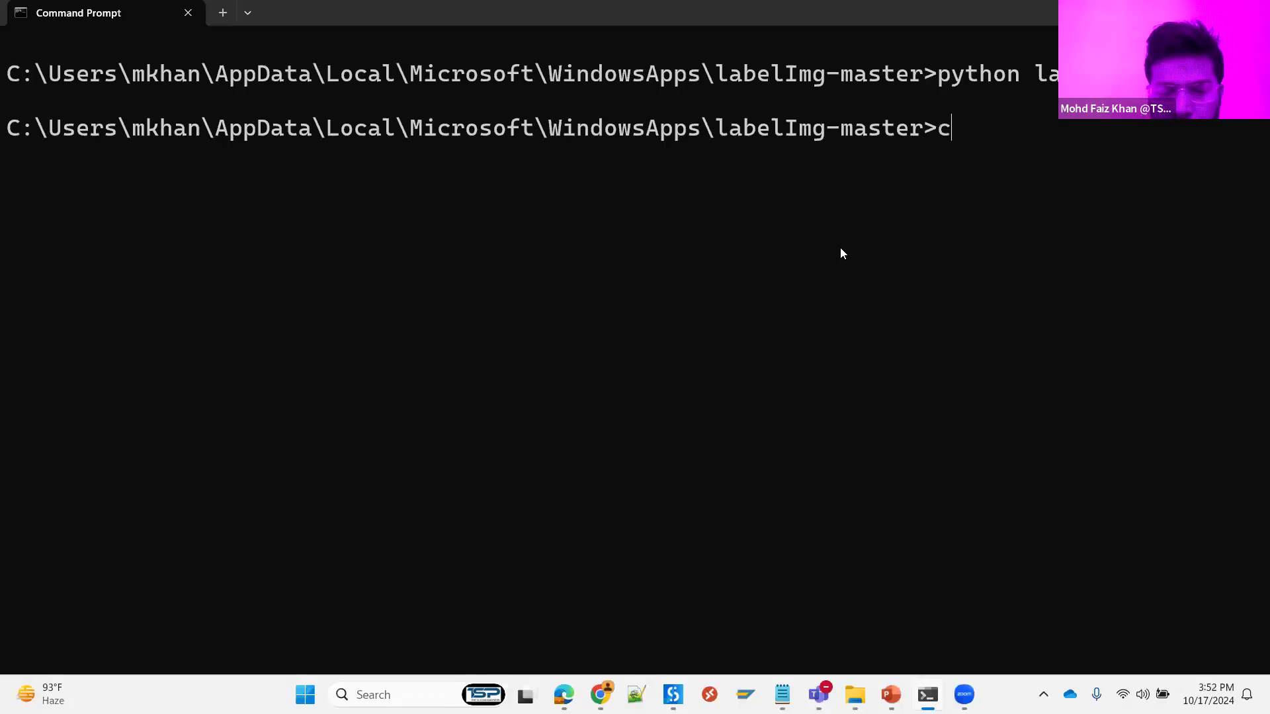
text(d\)
key(Return)
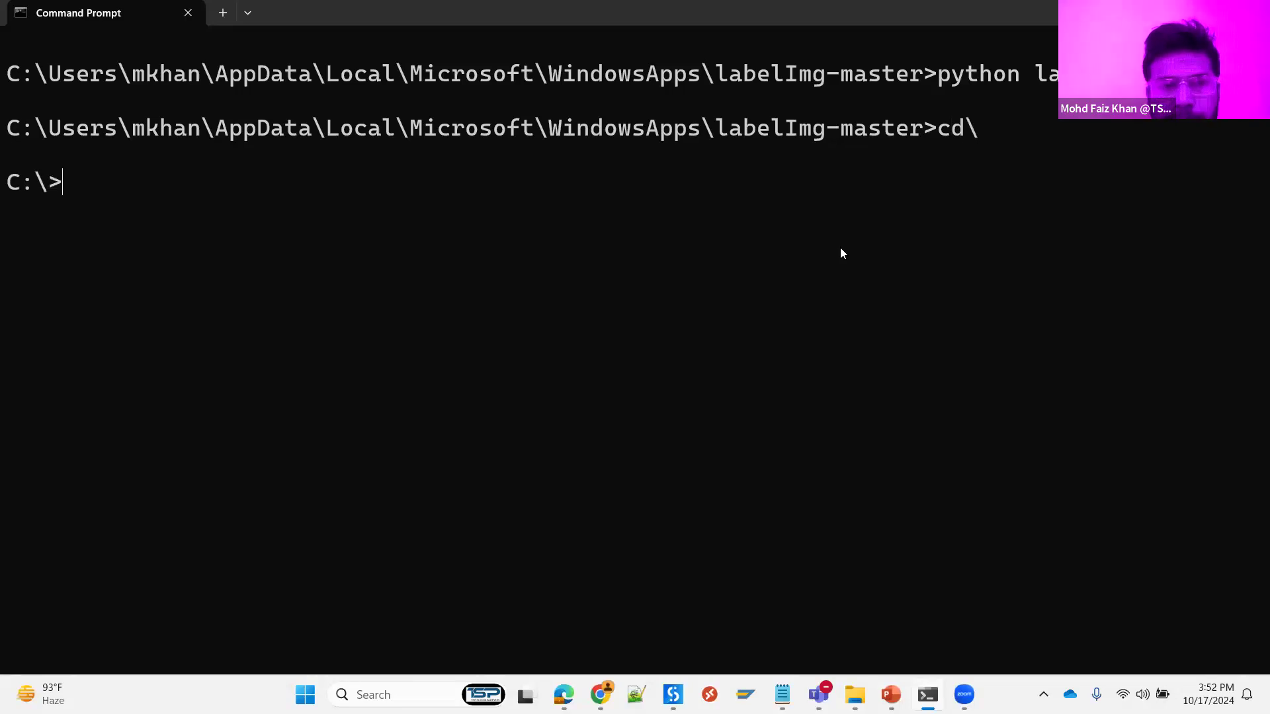
- Write out the command pip install labelimg without running it, and close Command Prompt
text(pi)
text(nsta)
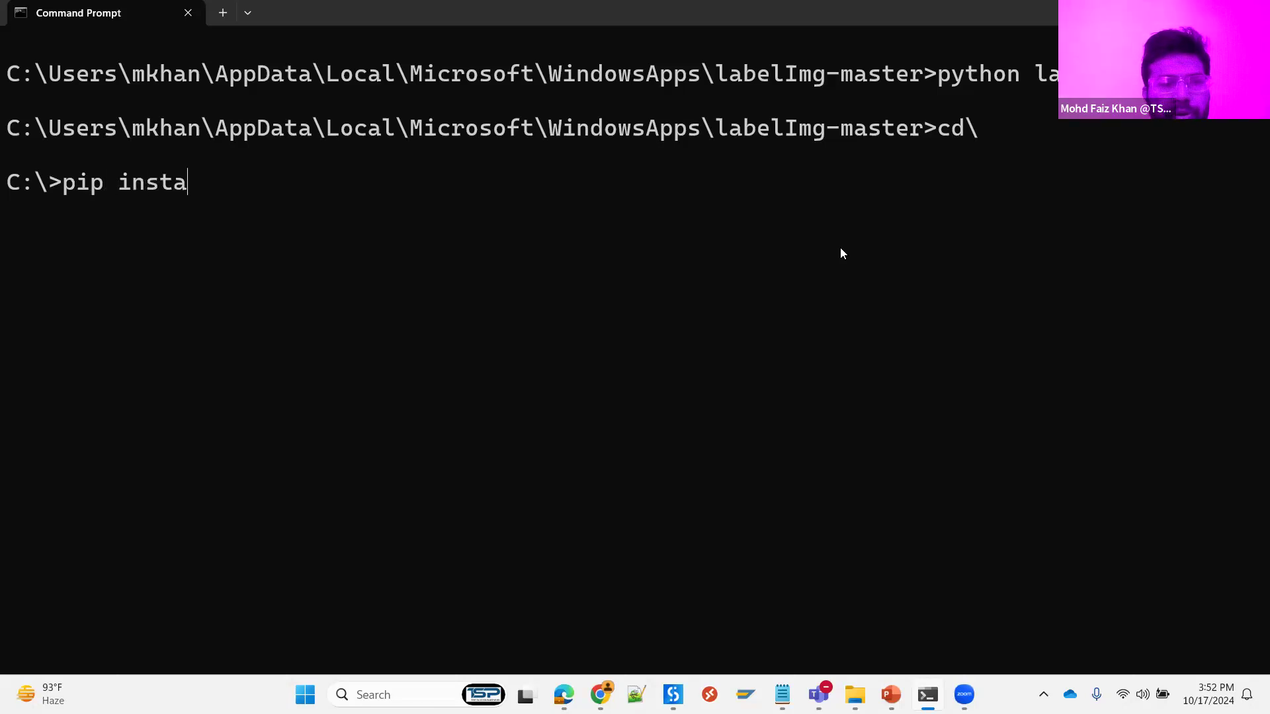
text(ll labe)
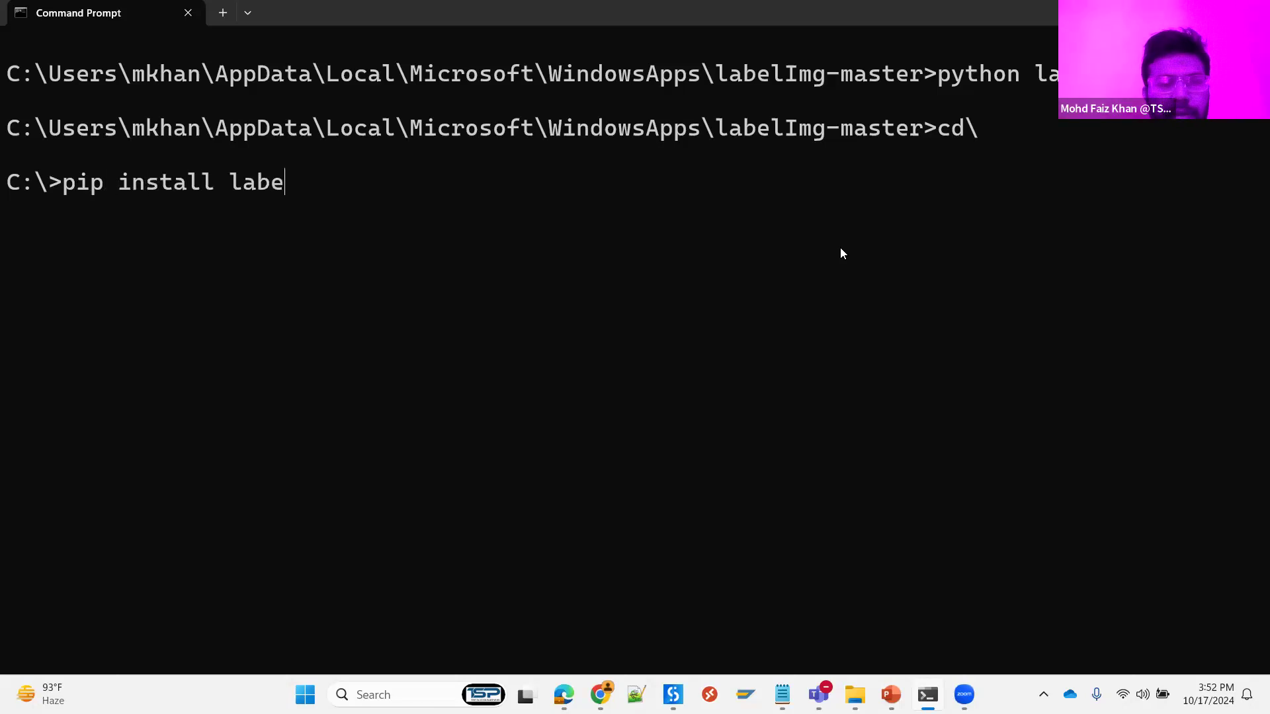
text(limg)
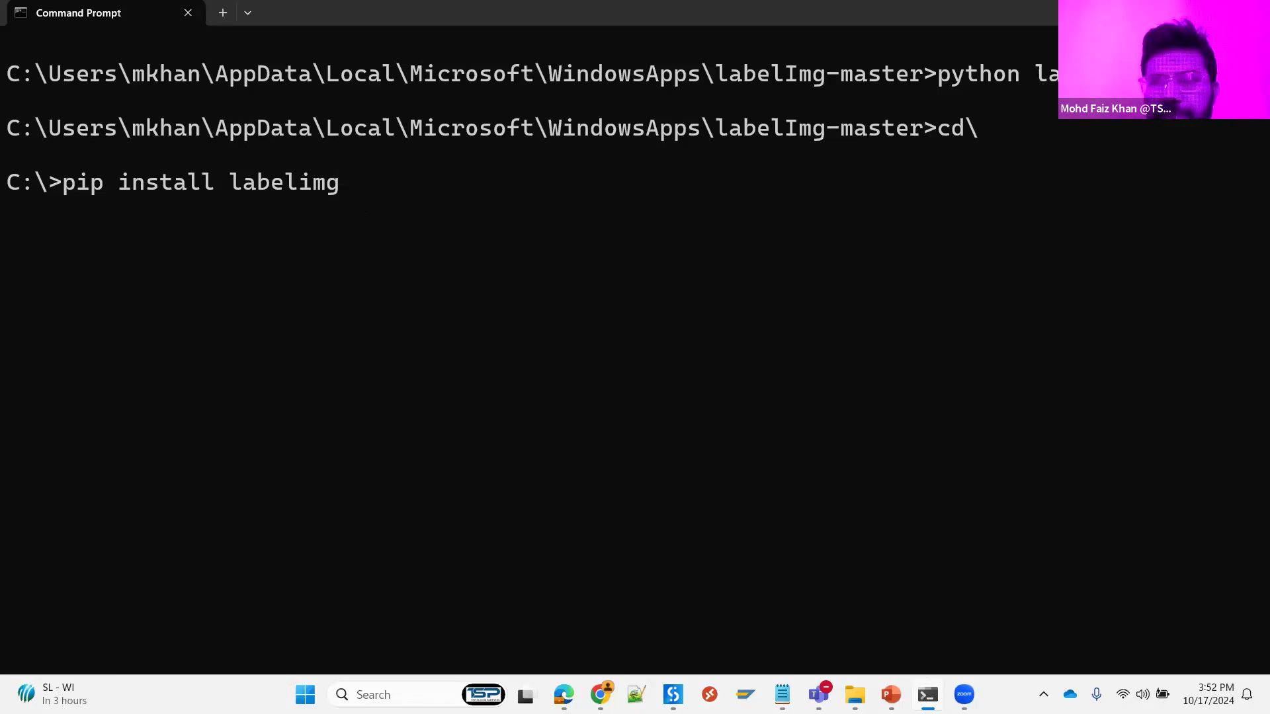
click(1252, 13)
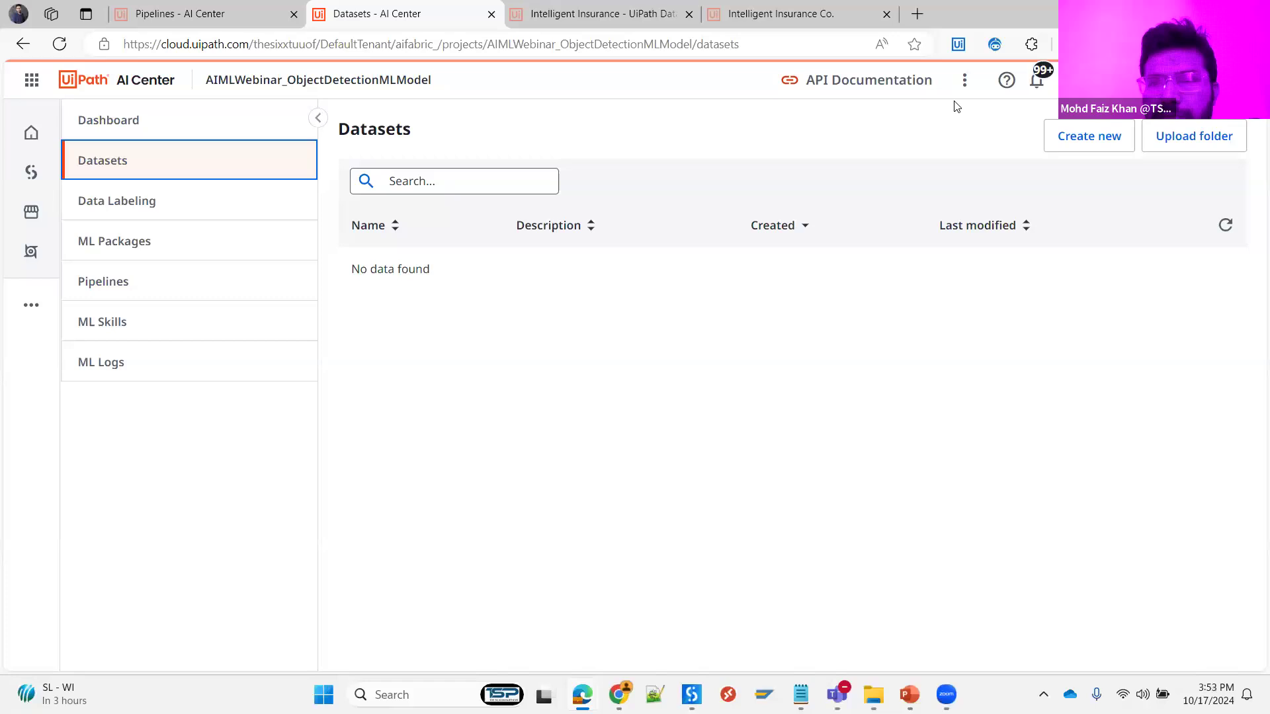
- Create a new non-public AI Center dataset named DS_ObjectDetection in the AIMLWebinar_ObjectDetectionMLModel project
click(1070, 141)
click(407, 229)
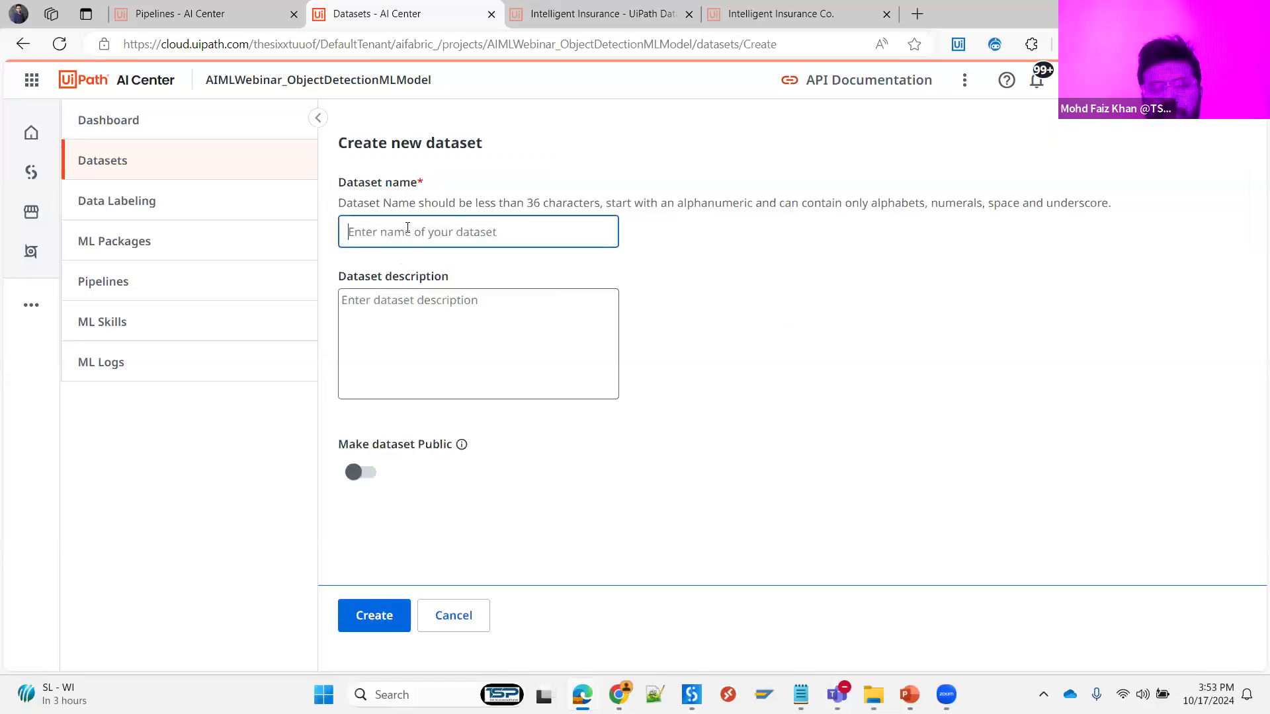
text(DS_)
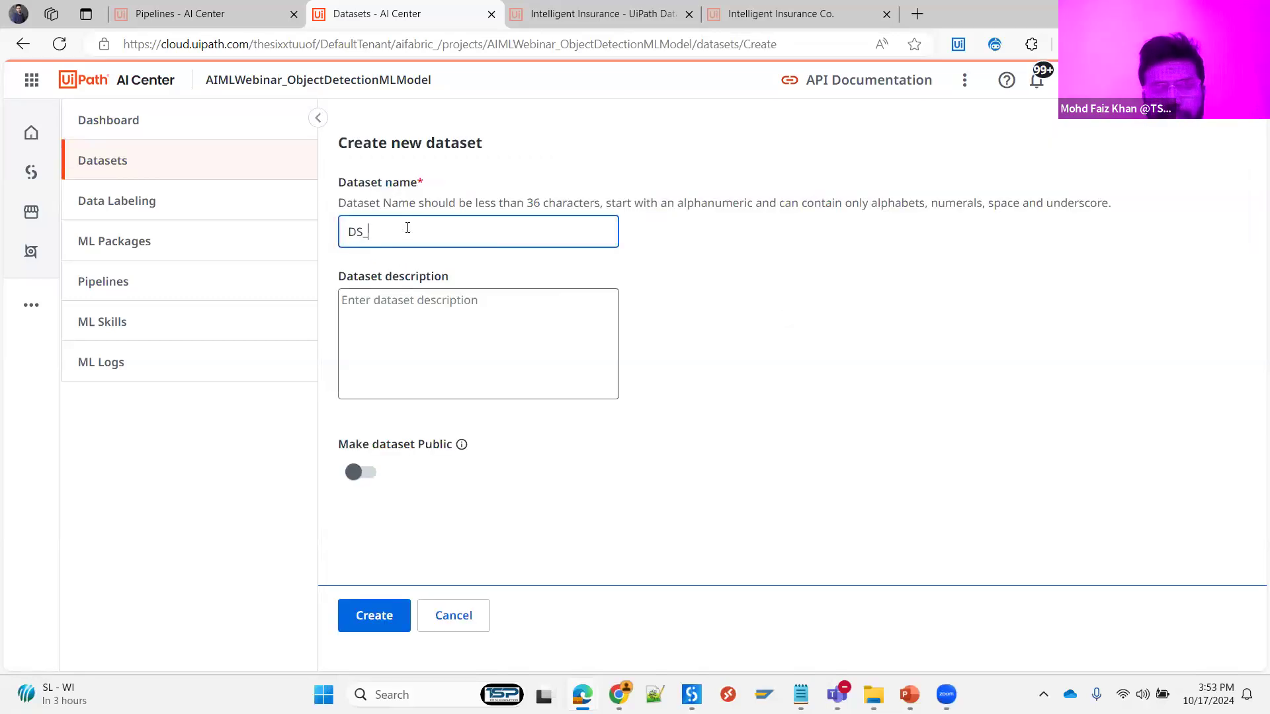
text(O)
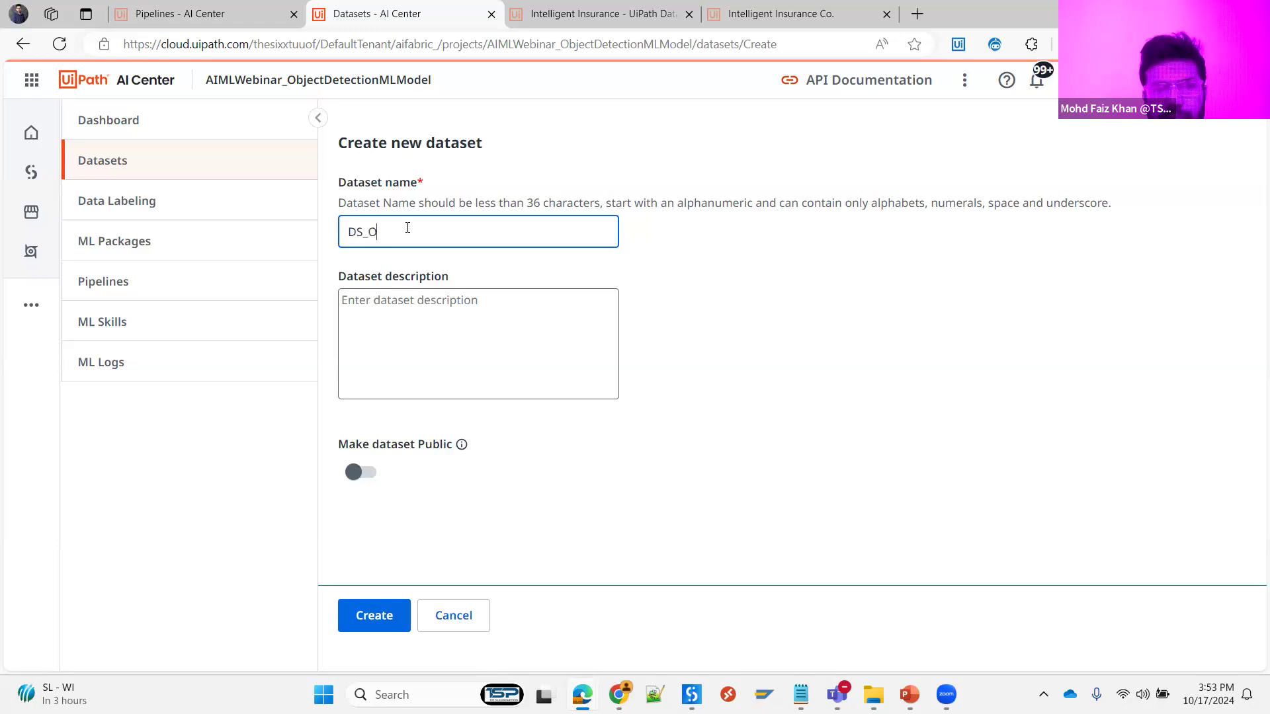
text(bjectDetection)
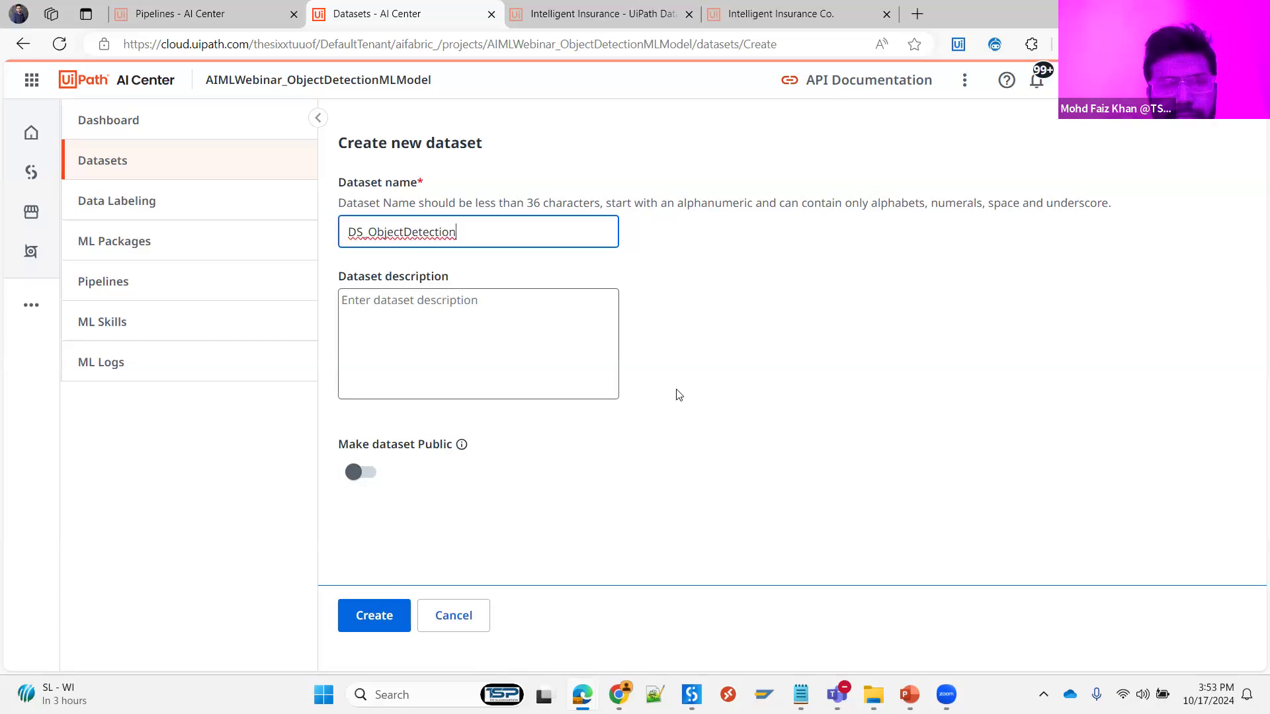
key(Return)
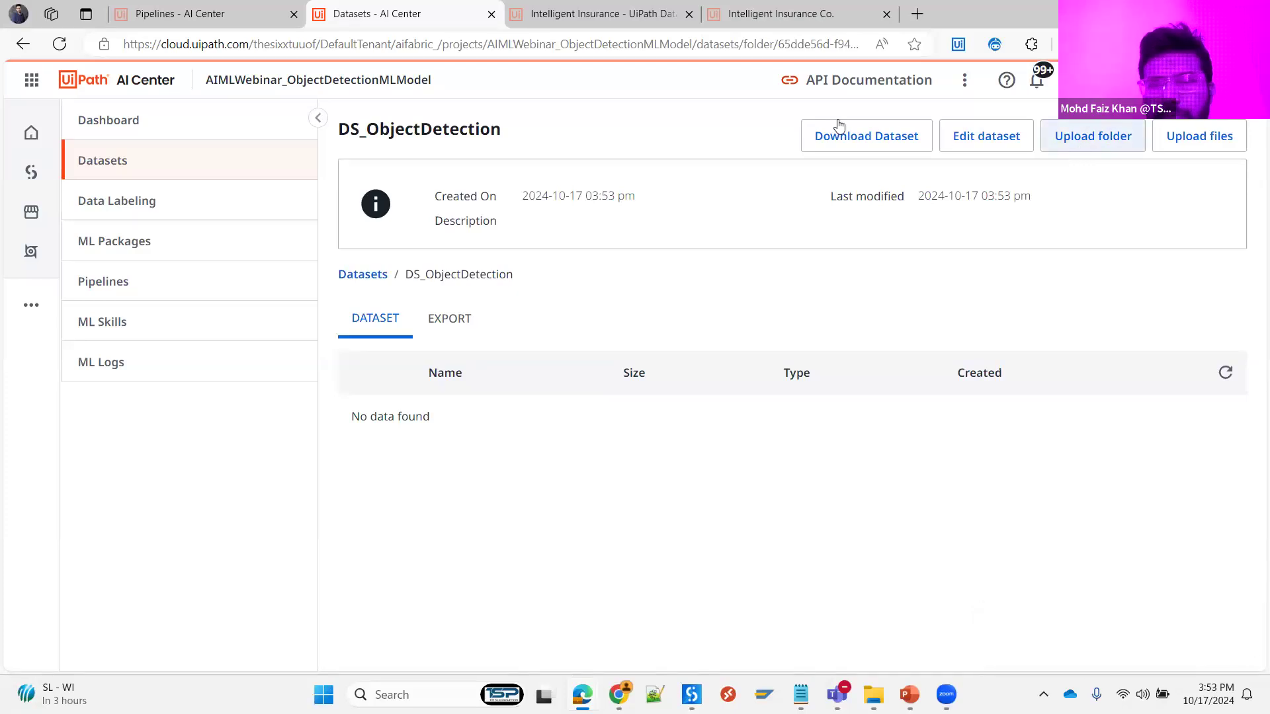
click(1087, 148)
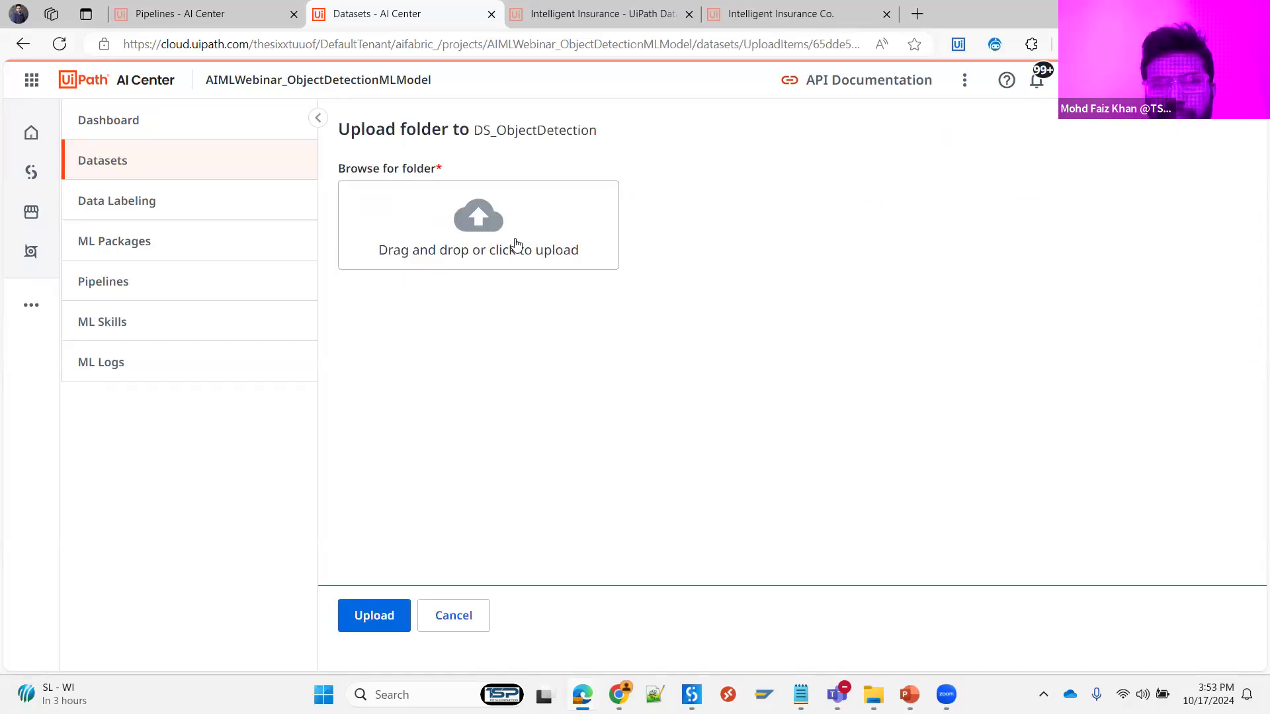
click(493, 230)
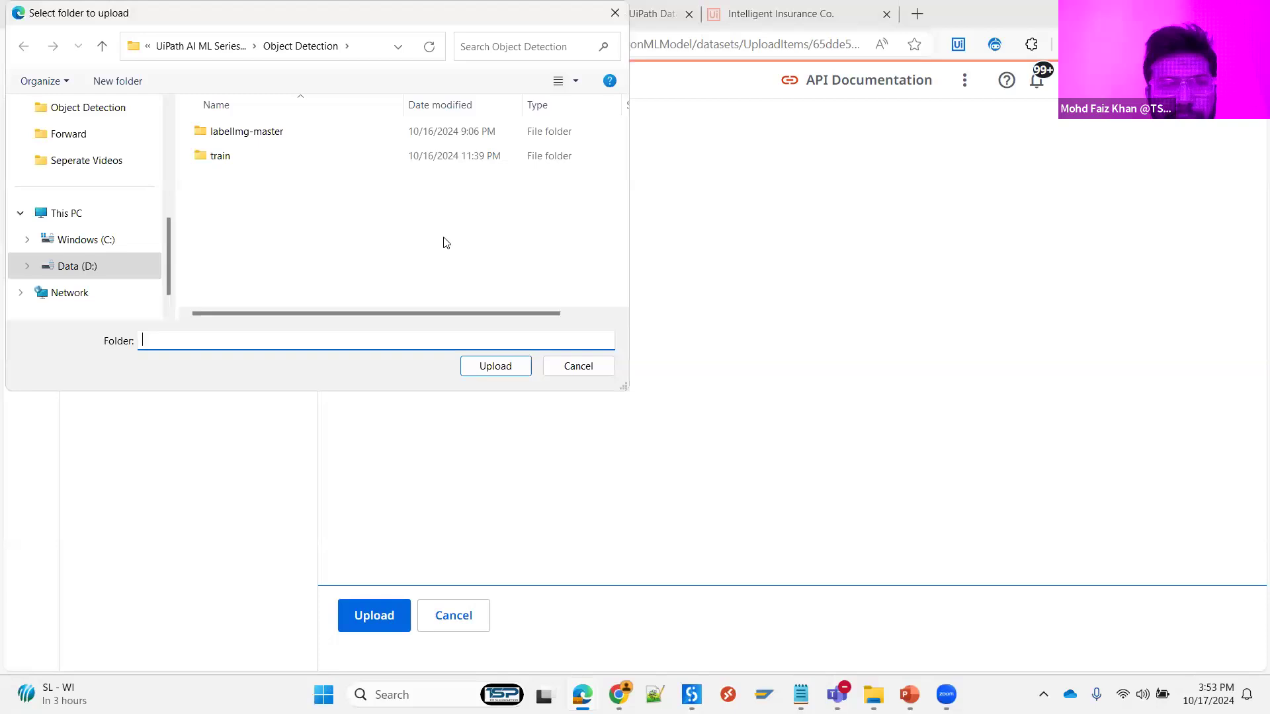
double_click(220, 156)
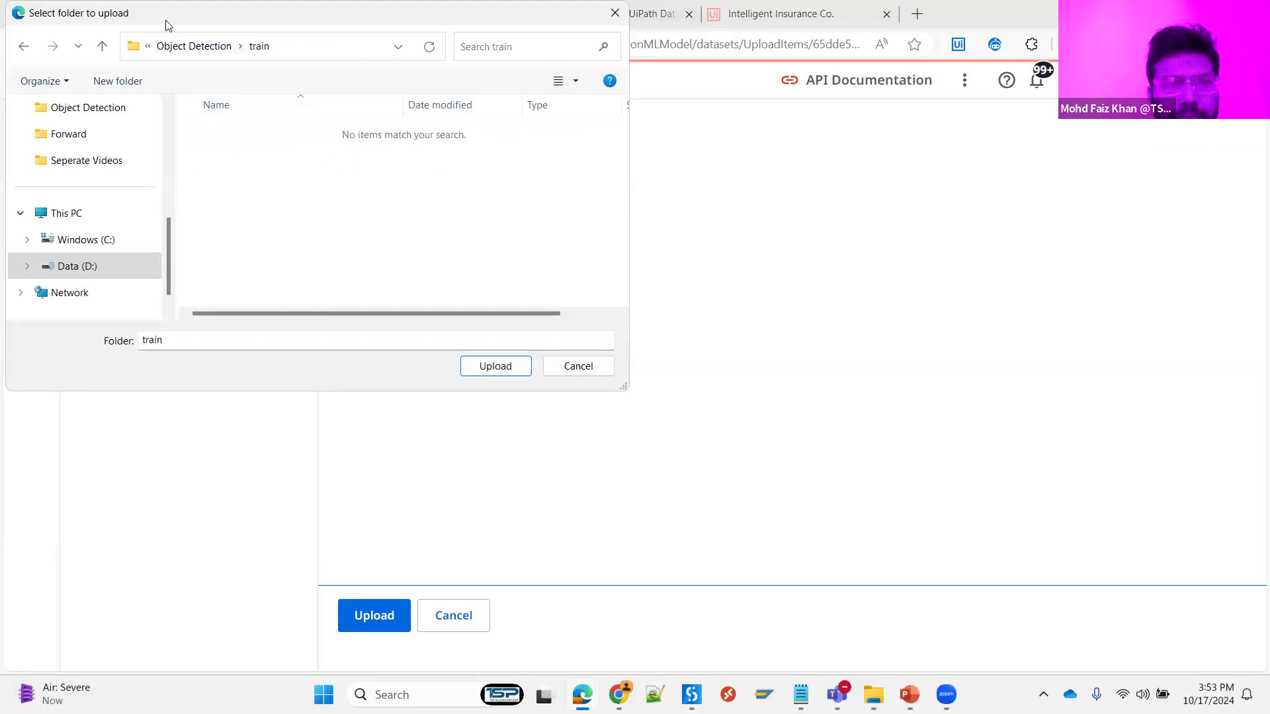
click(227, 126)
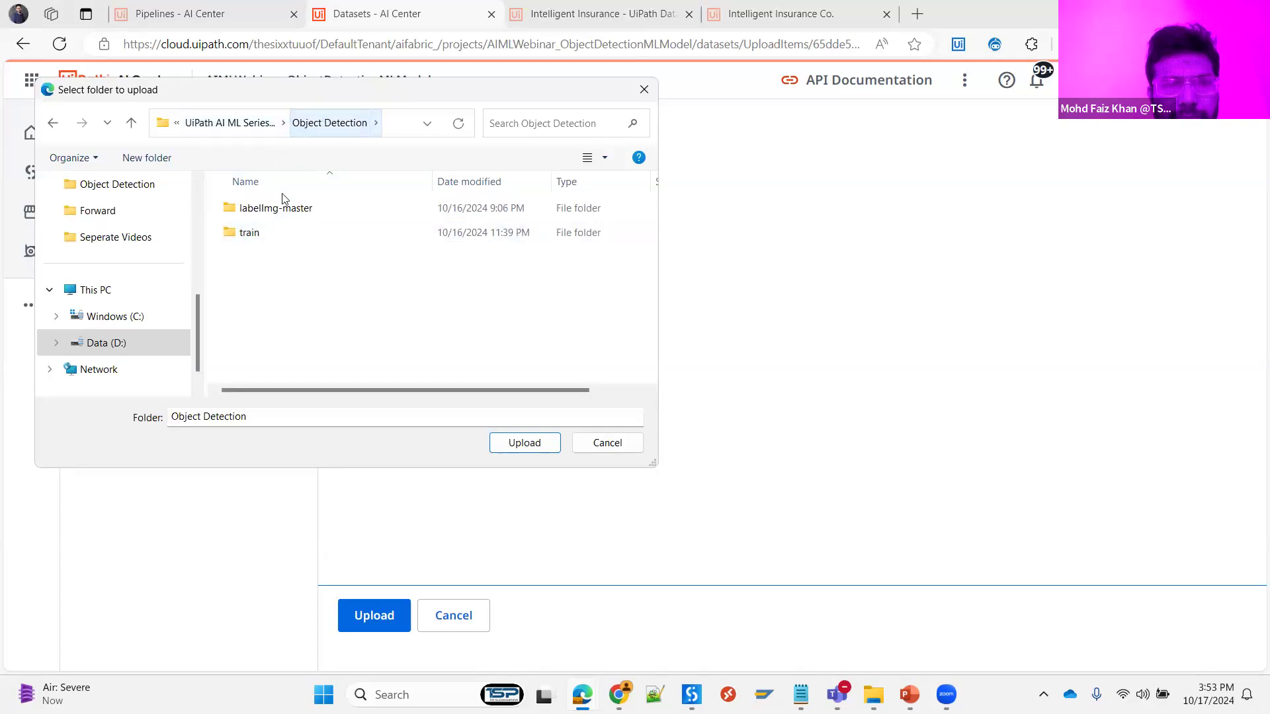
double_click(258, 235)
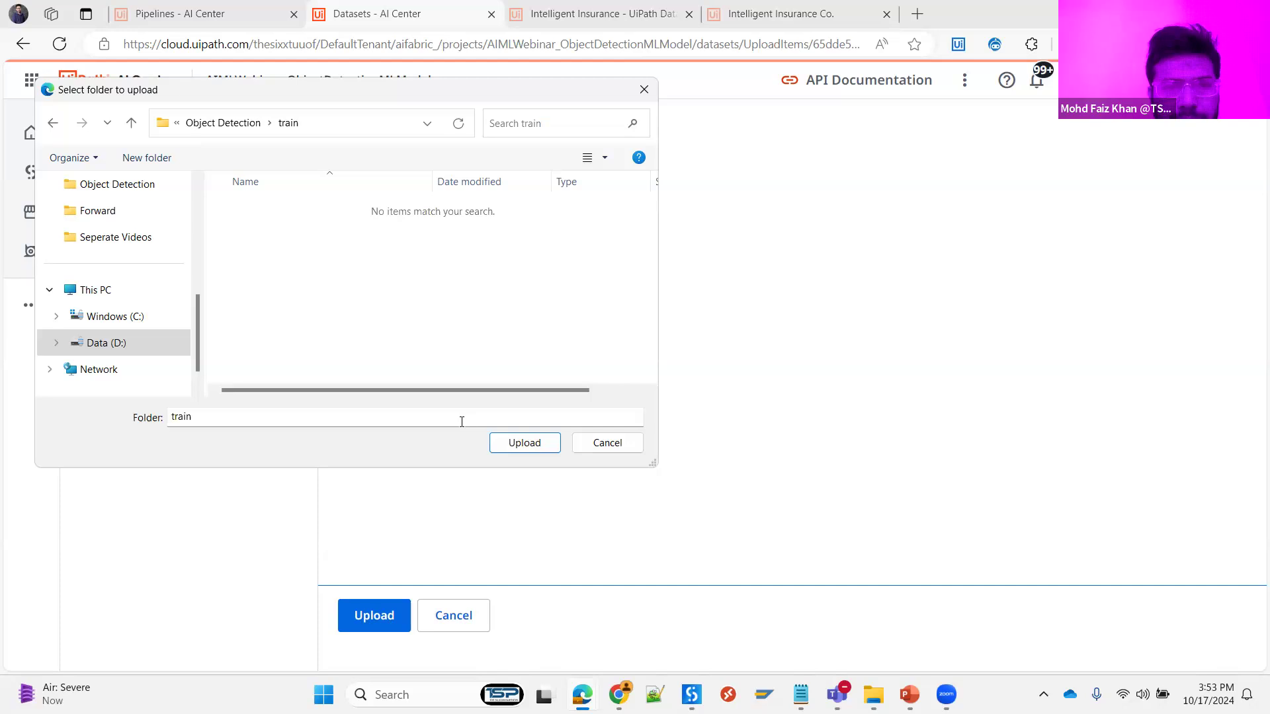
click(608, 444)
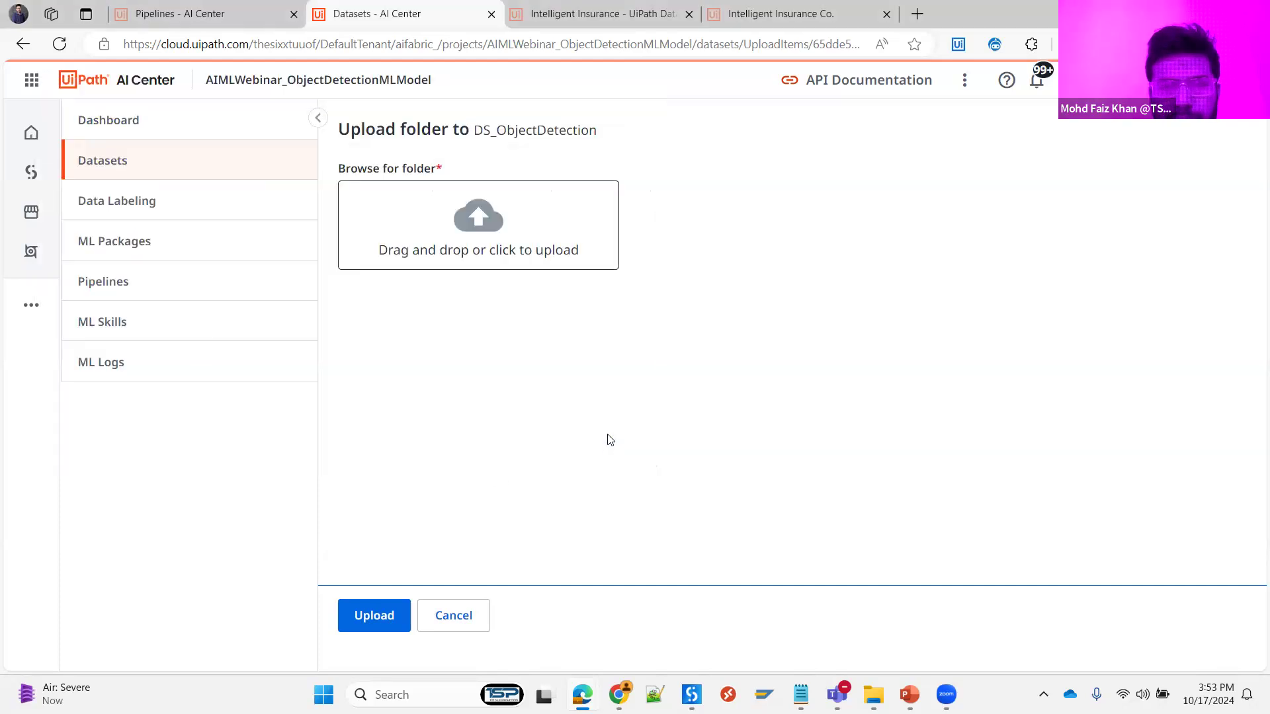
click(454, 616)
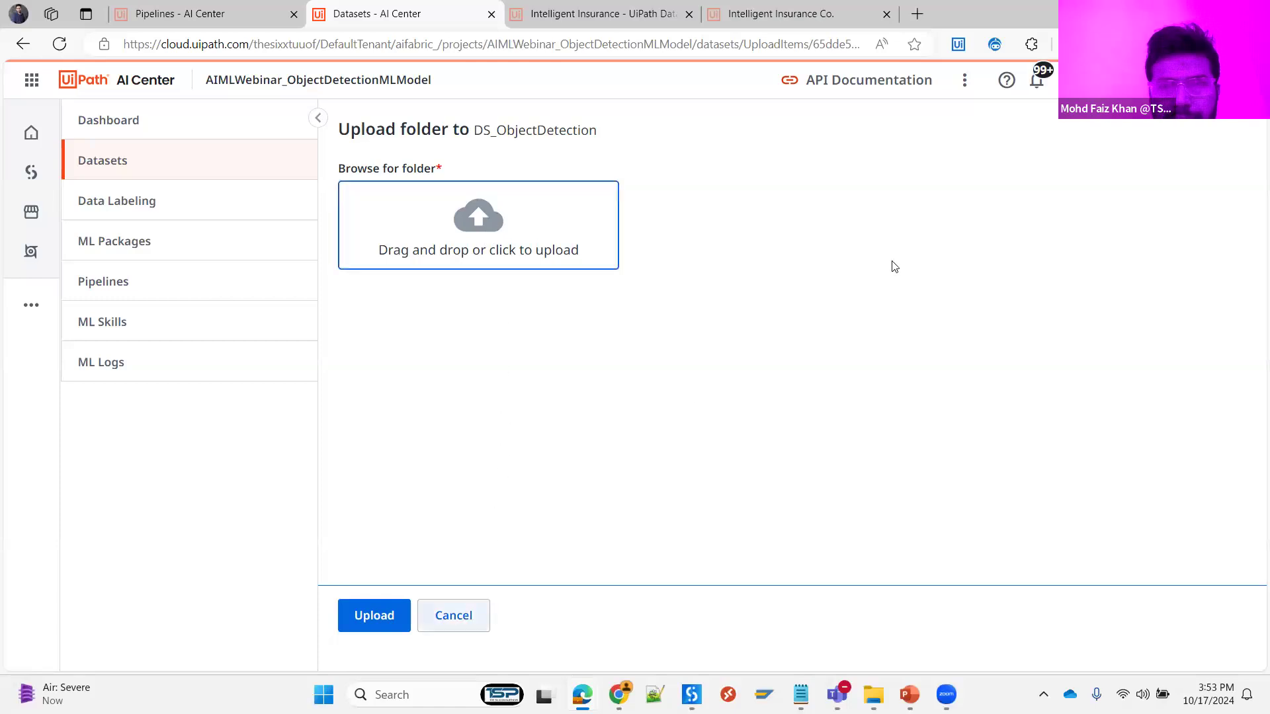
- Upload all image and XML files from the train folder to the DS_ObjectDetection dataset
click(1184, 140)
click(464, 227)
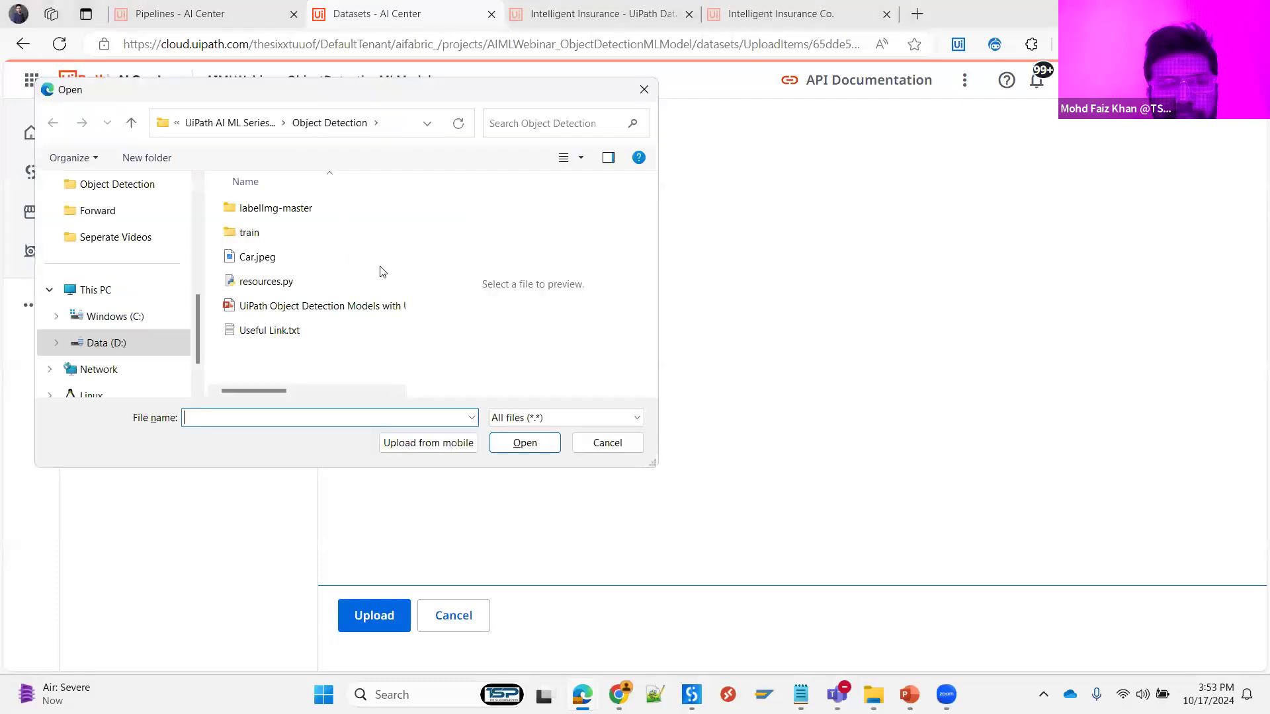
double_click(268, 234)
click(267, 207)
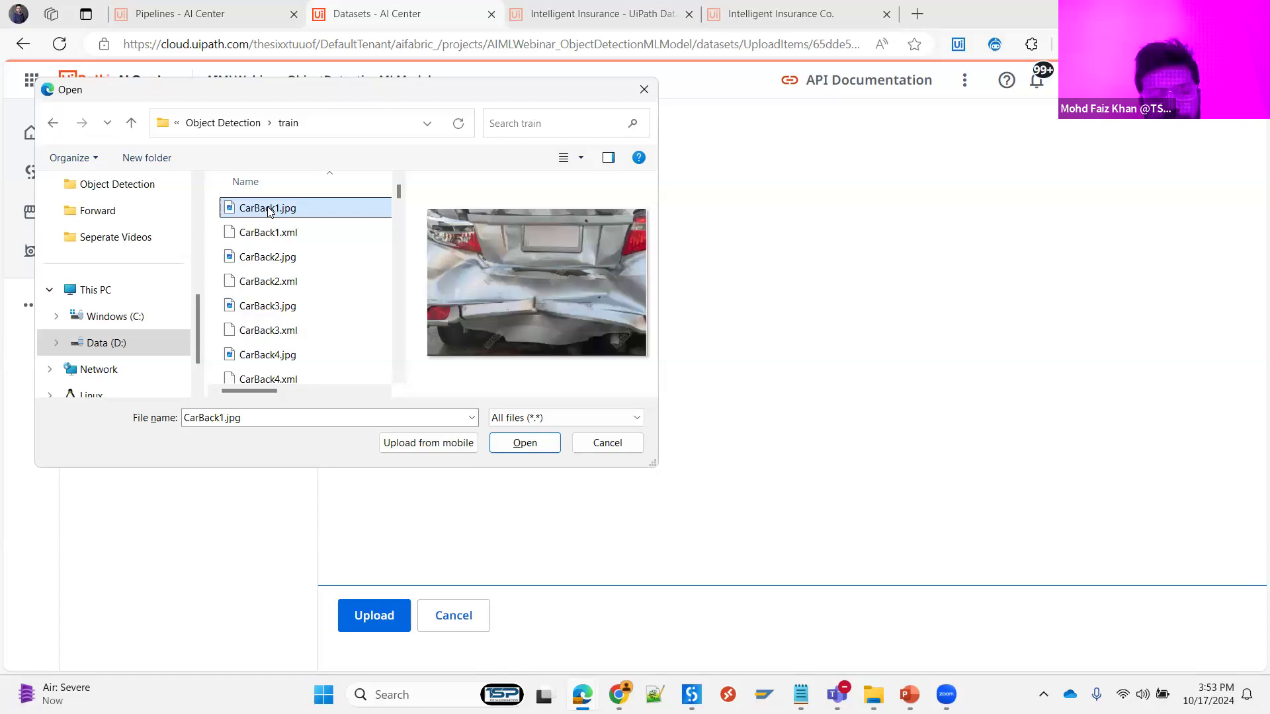
key(ctrl+a)
click(522, 443)
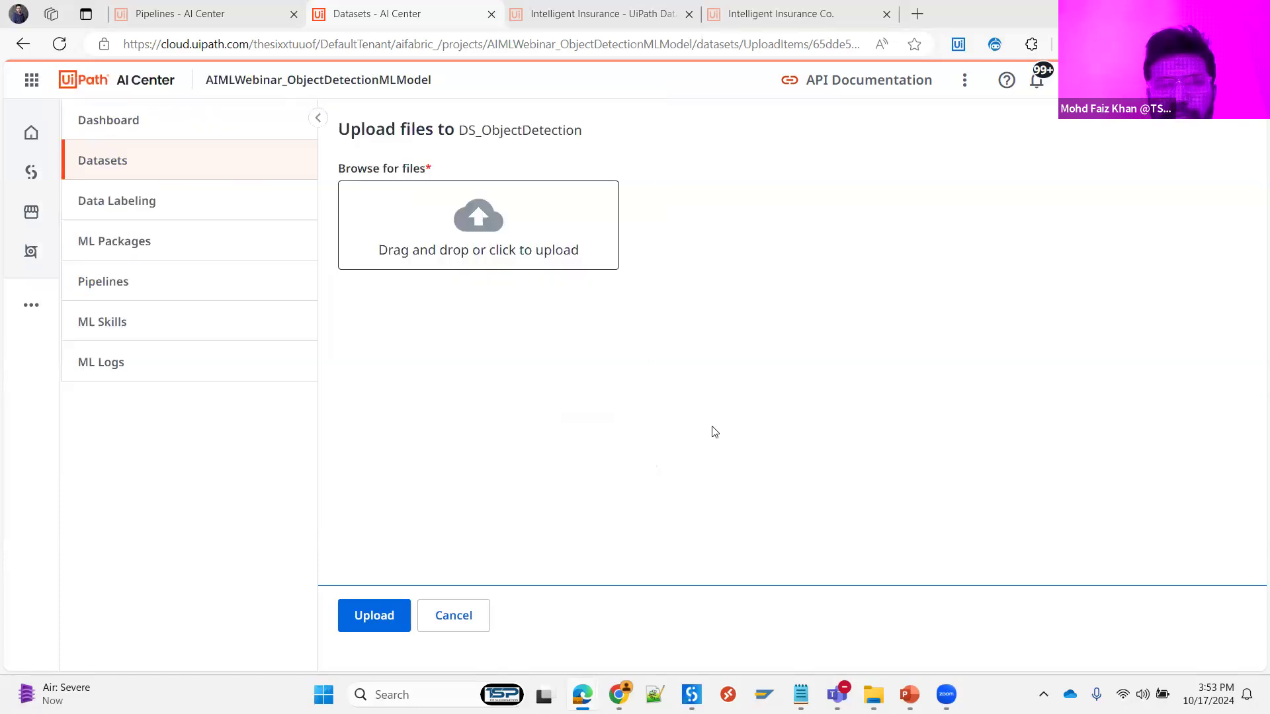
click(383, 619)
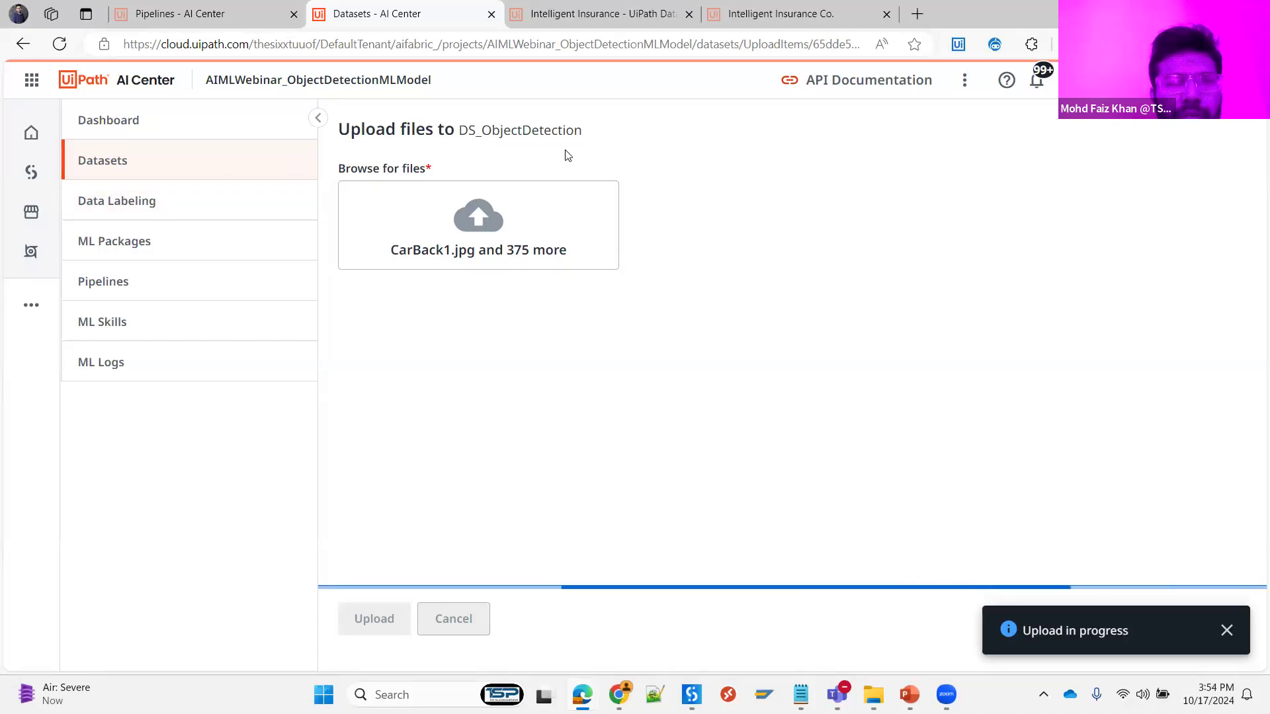
- Open the out-of-the-box ObjectDetection ML package from the open-source Image Analysis category
click(126, 248)
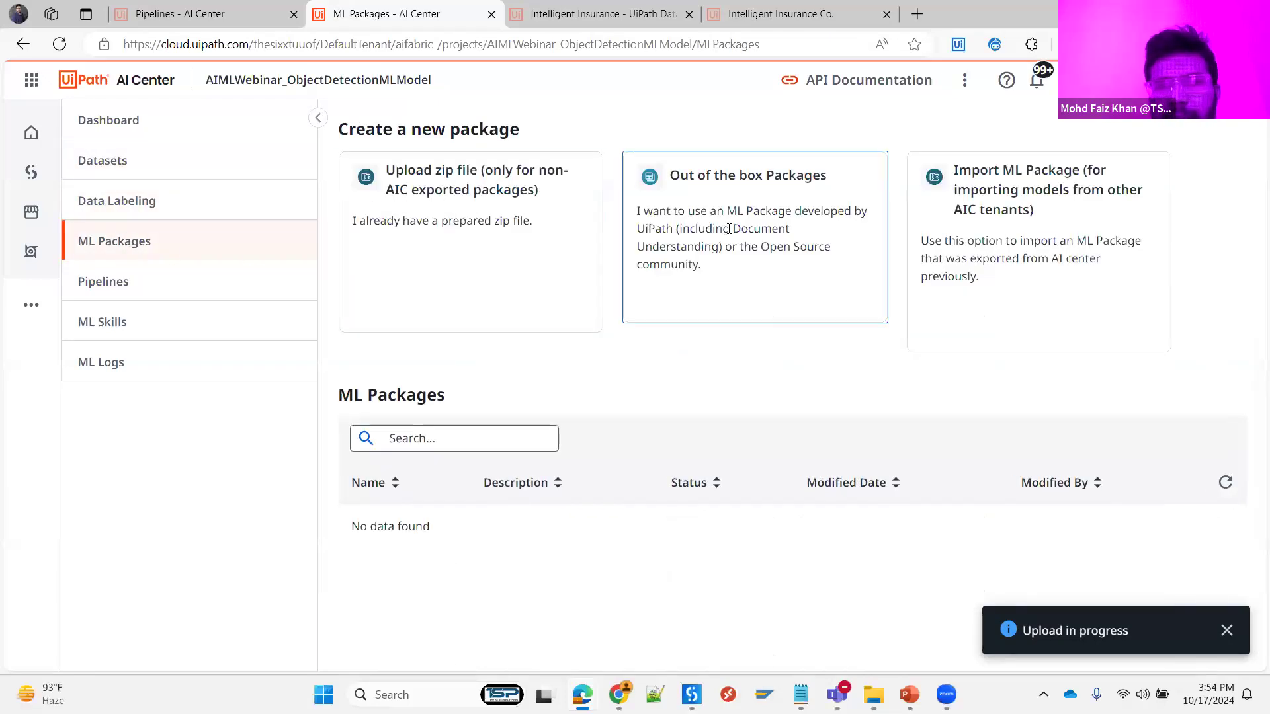
click(746, 207)
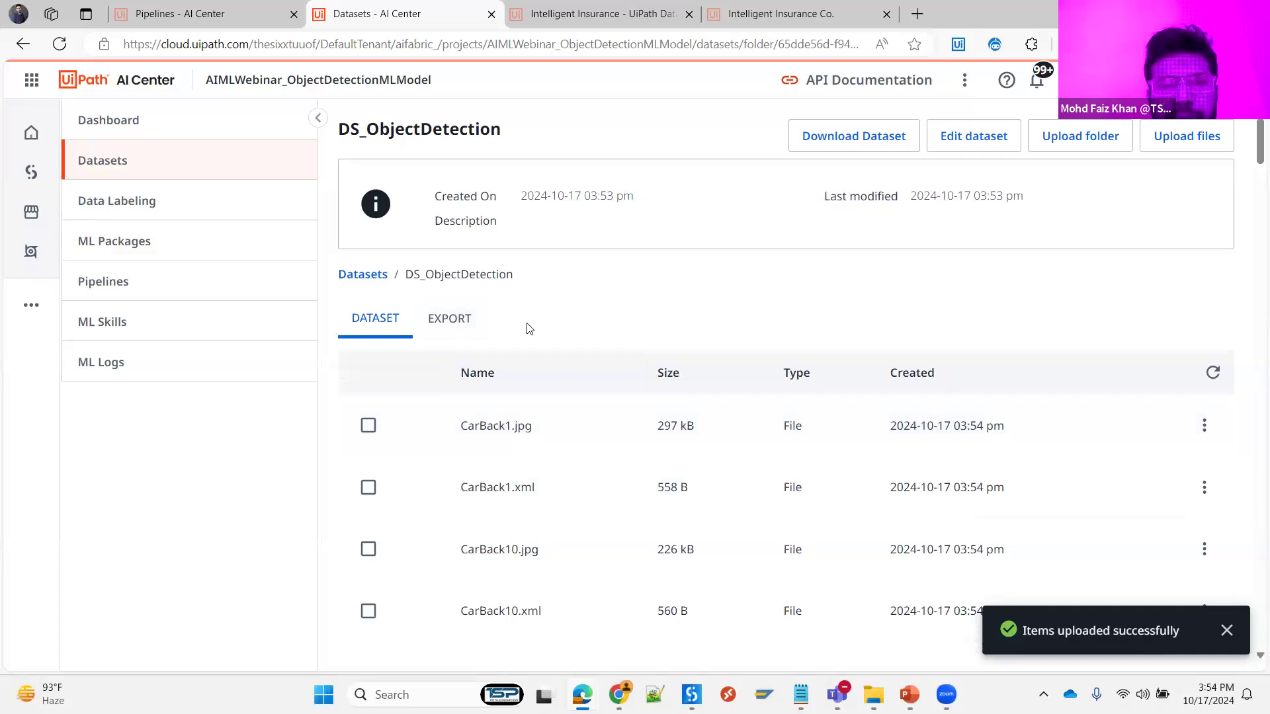
click(125, 244)
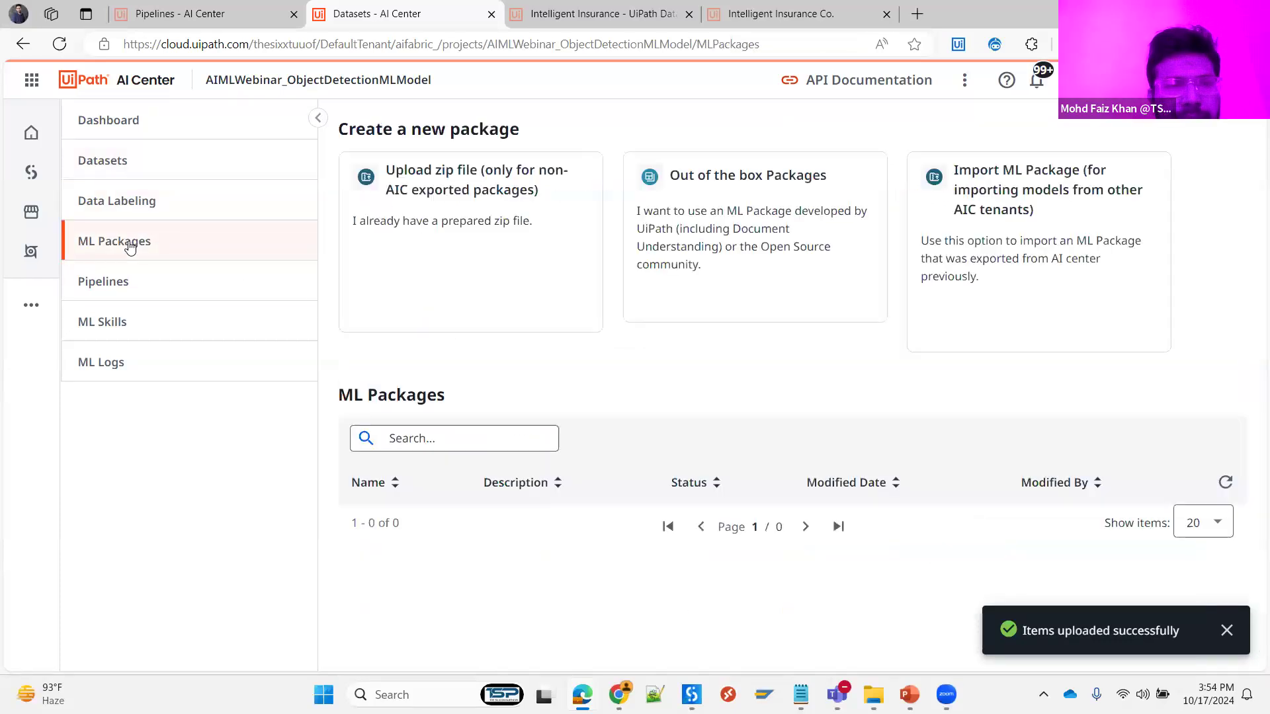
click(758, 219)
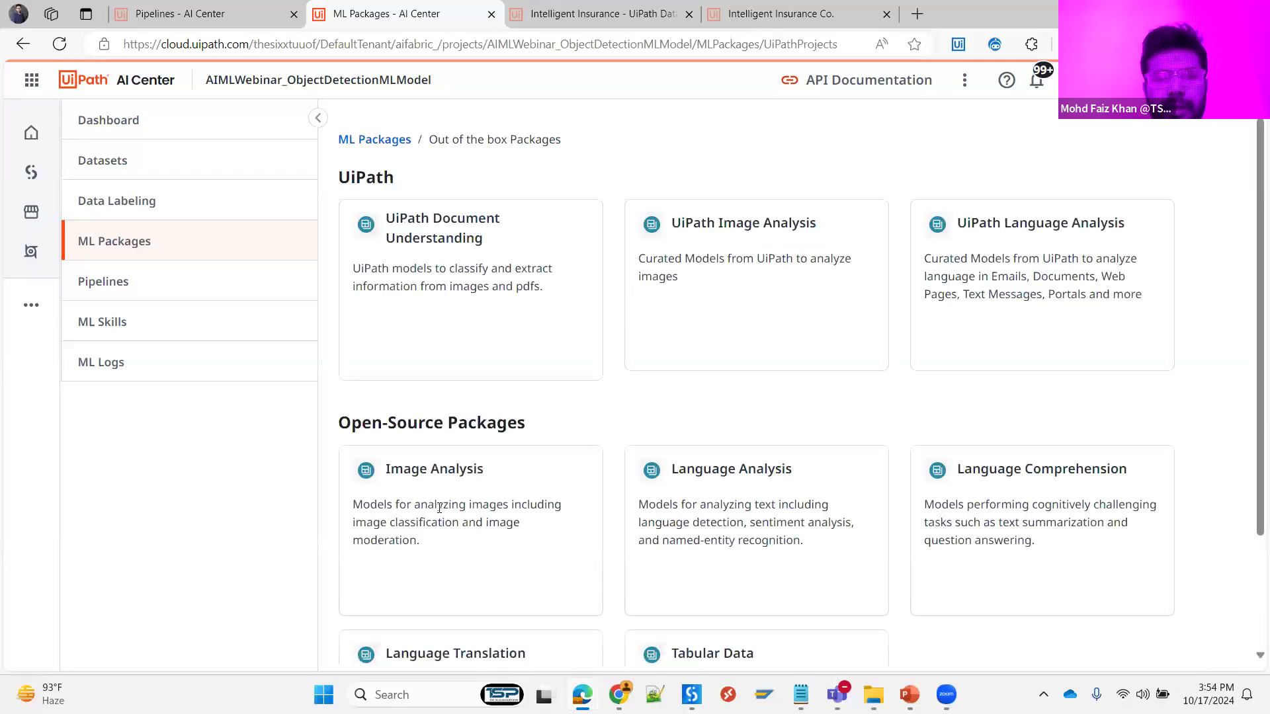
click(429, 499)
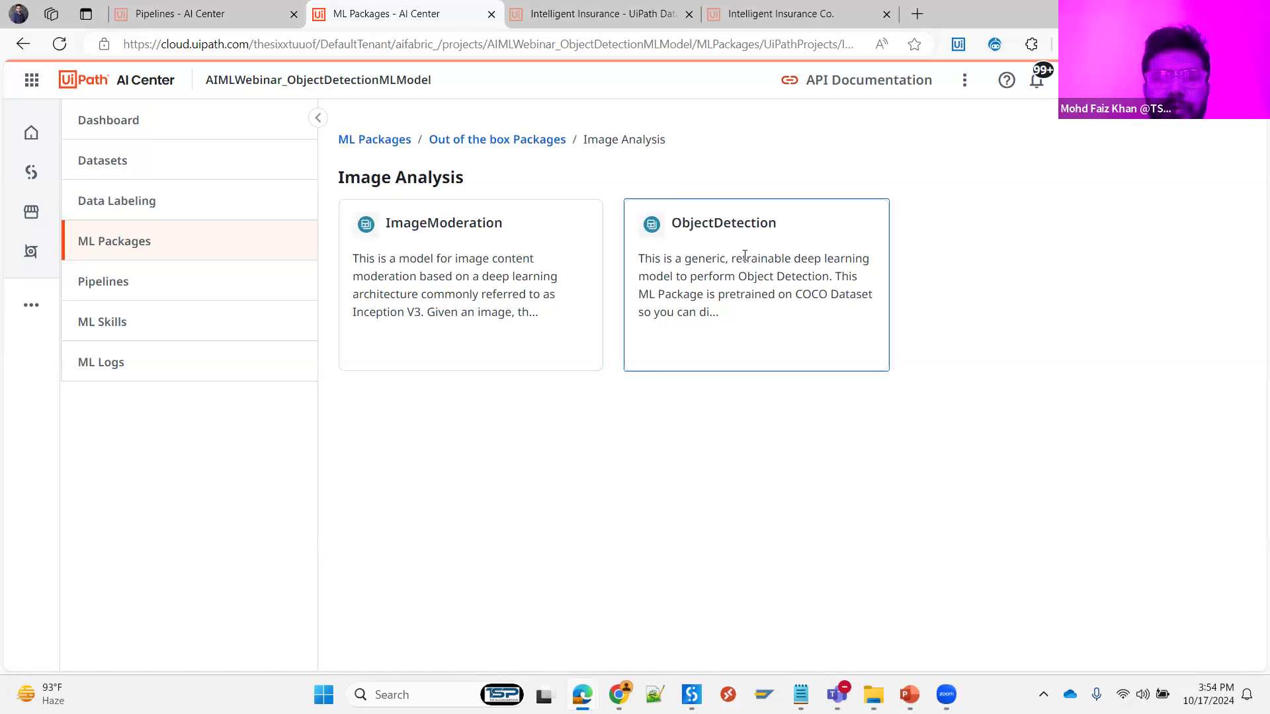
click(725, 256)
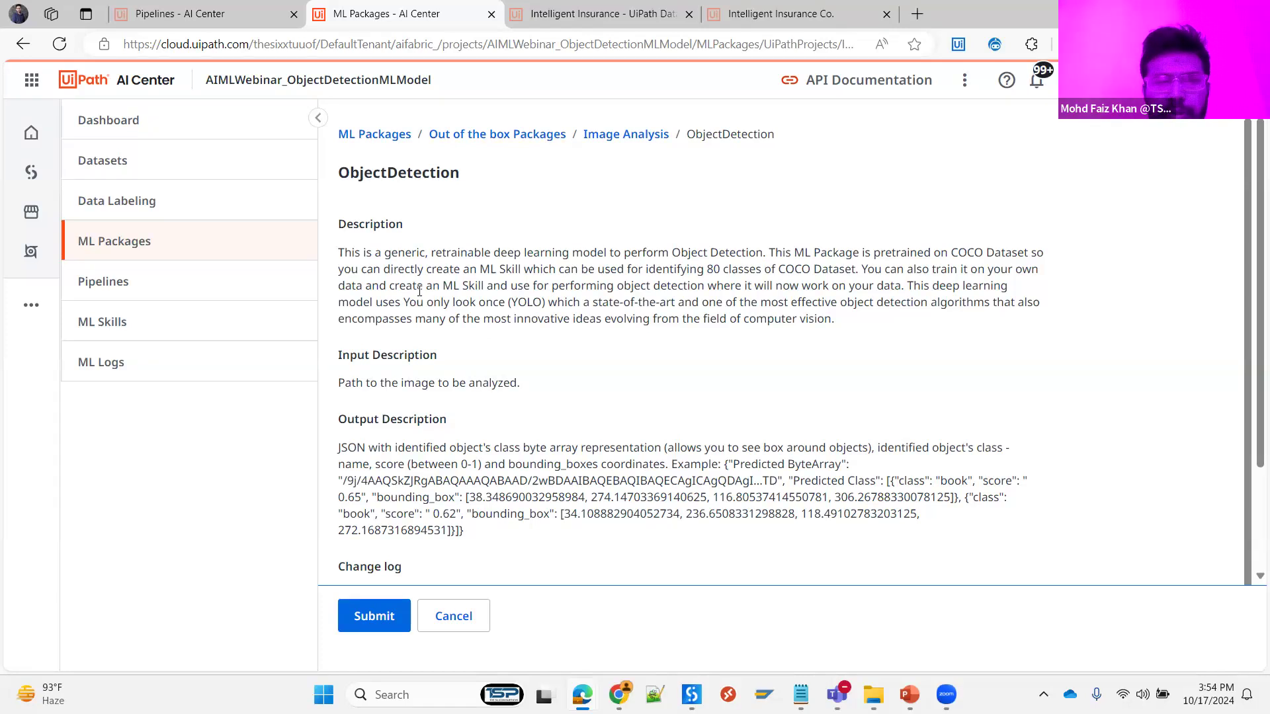
- Read through the ObjectDetection package description and proceed with package version 22.12.0.0
scroll(536, 362, down, 1)
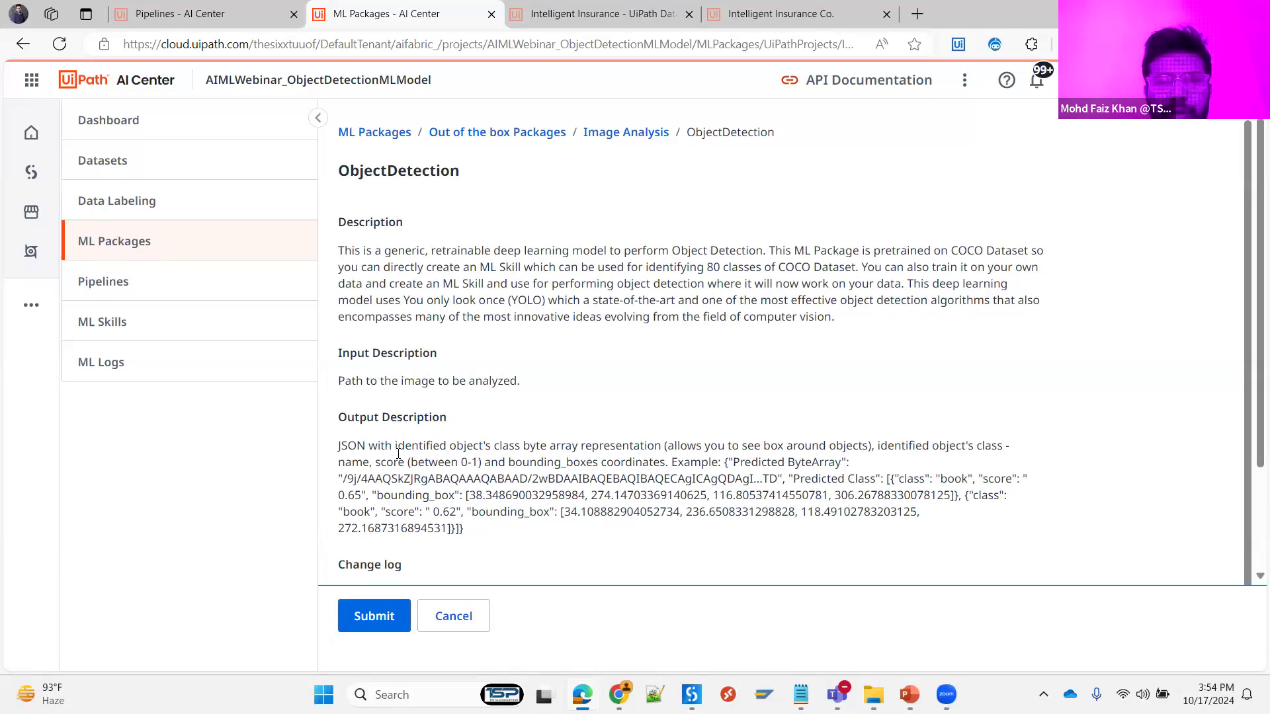
scroll(514, 398, down, 2)
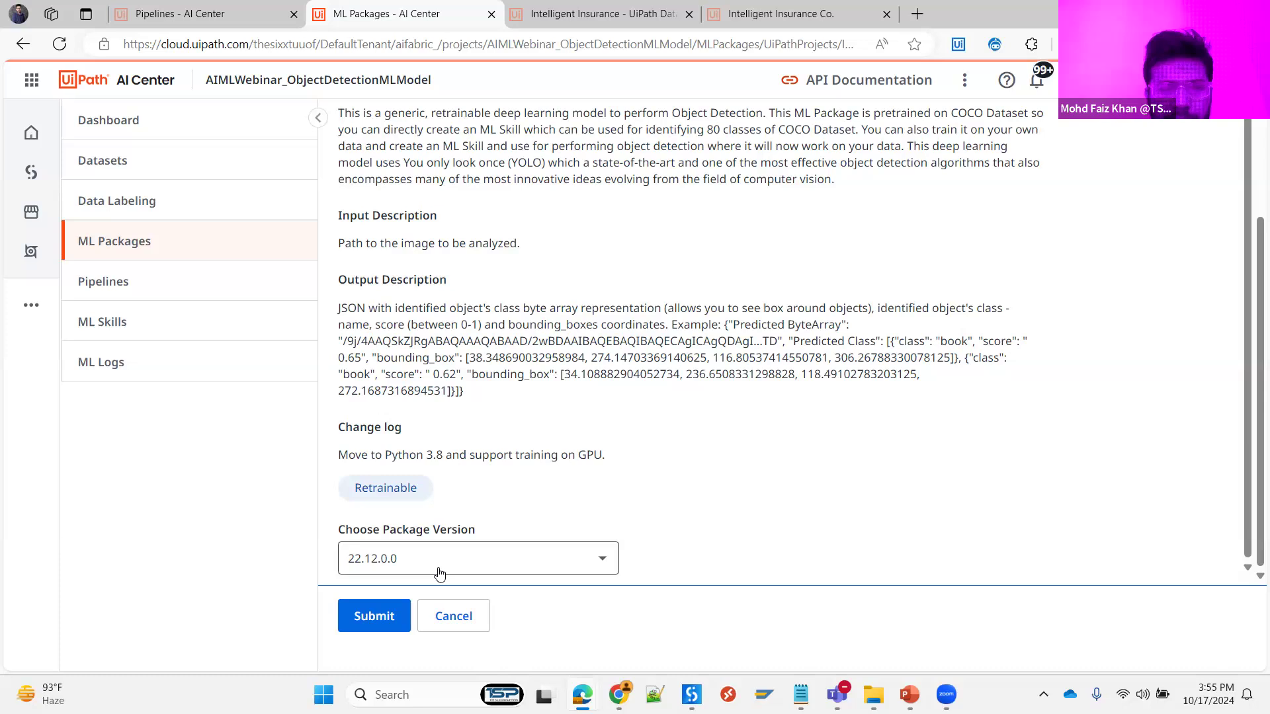
click(582, 567)
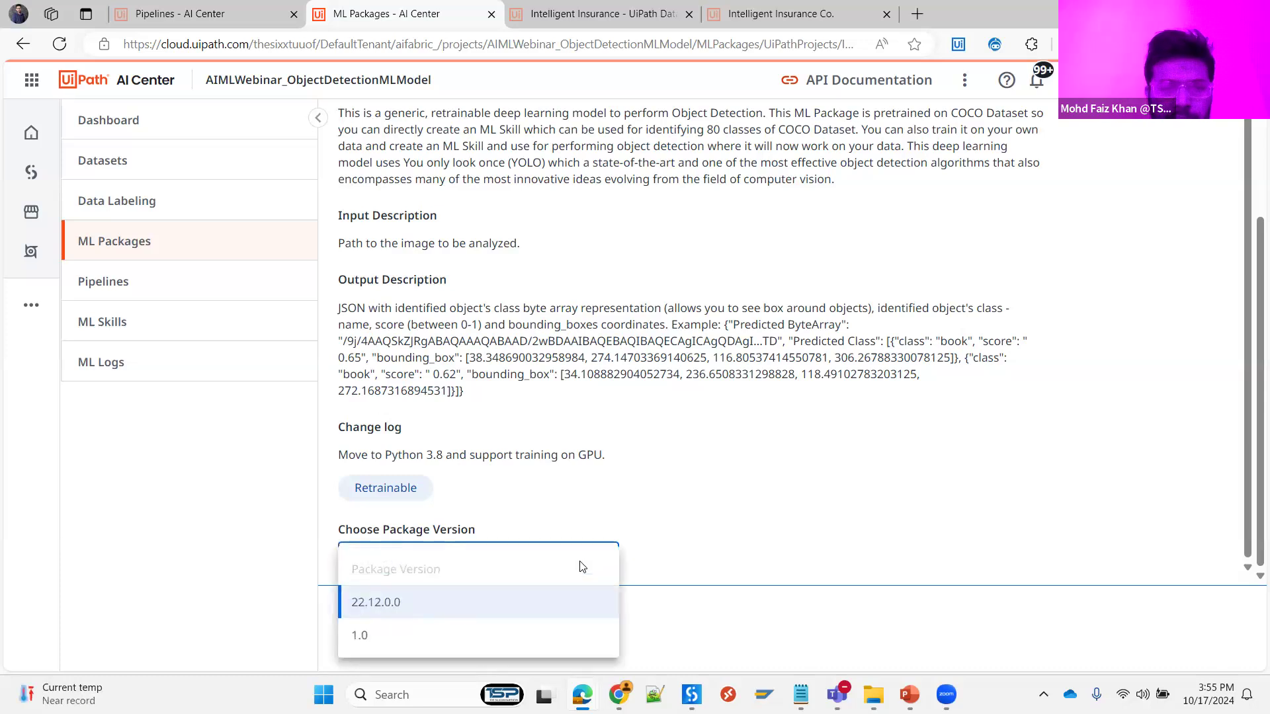
click(695, 492)
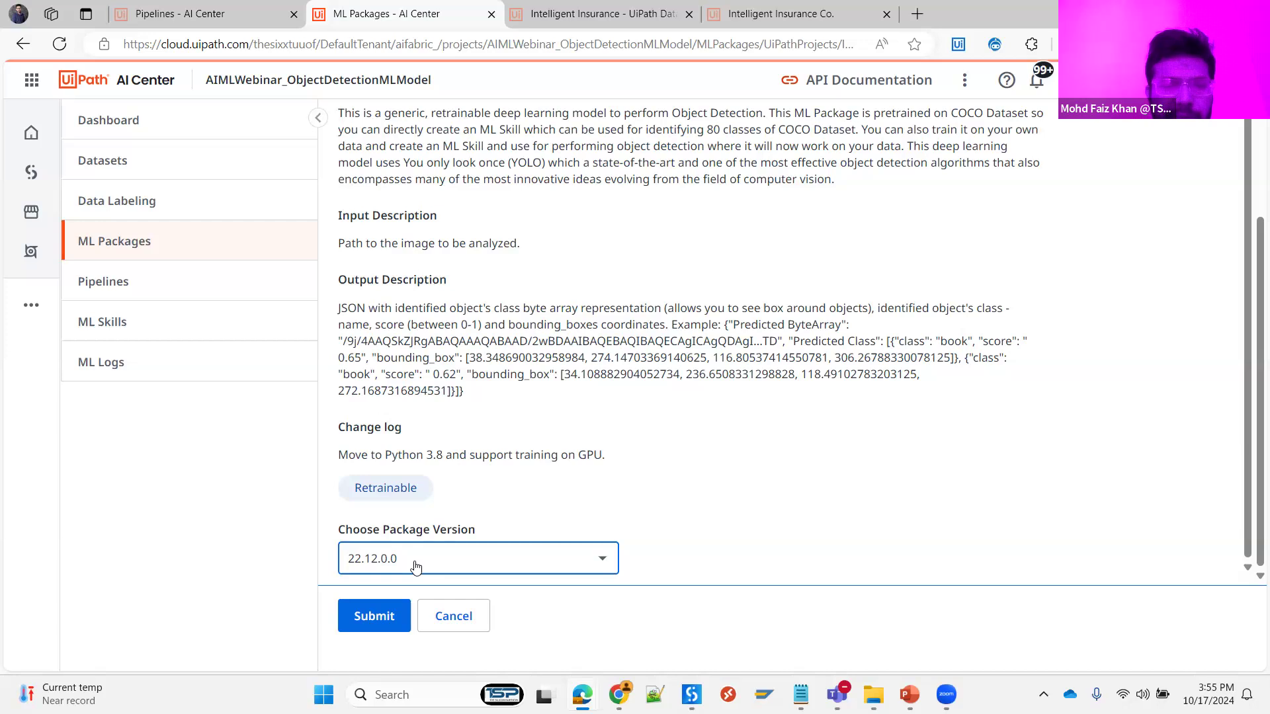
click(371, 618)
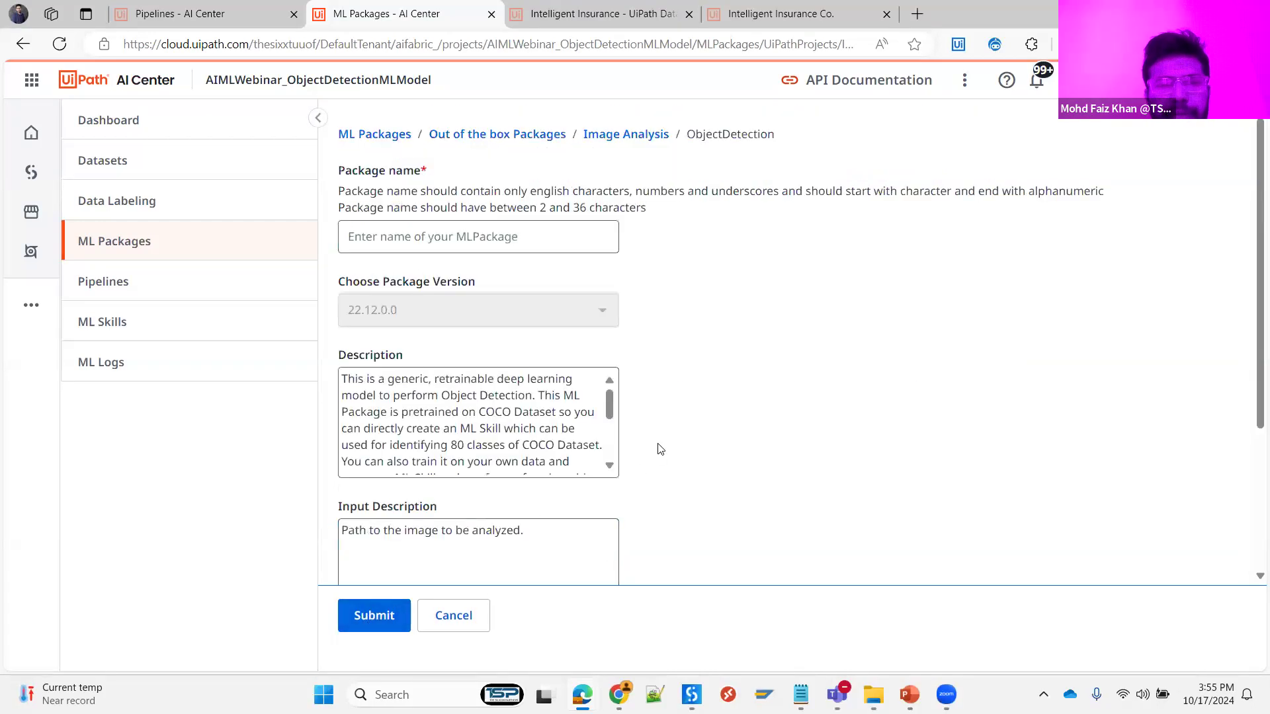
- Create the ML package under the name PKG_ObjecteDetectionMLModel, keeping the default descriptions
click(371, 247)
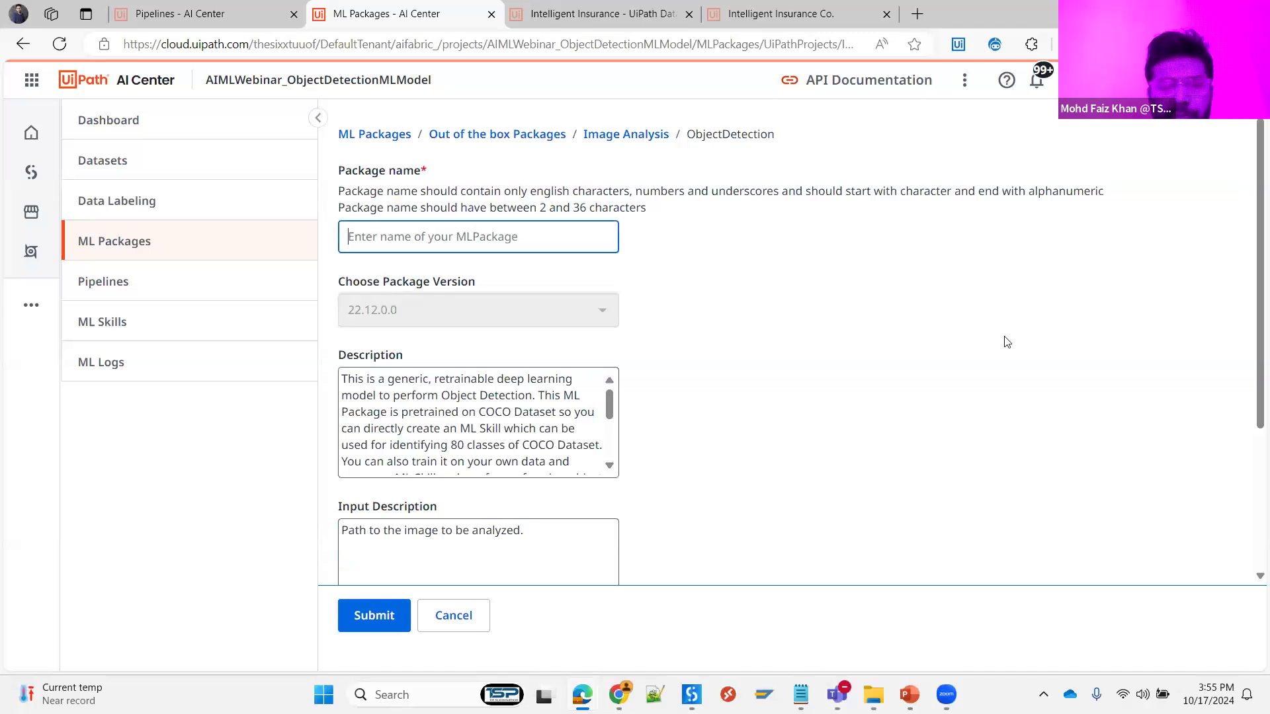
text(P)
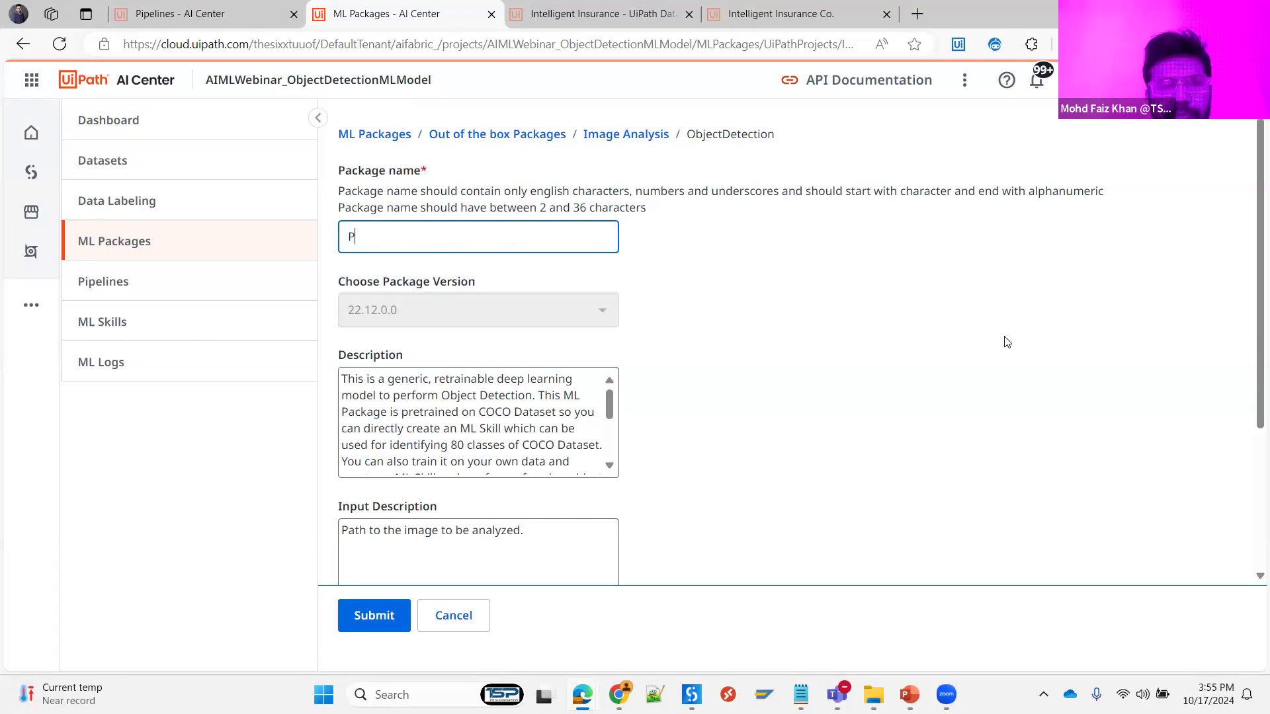
text(KG)
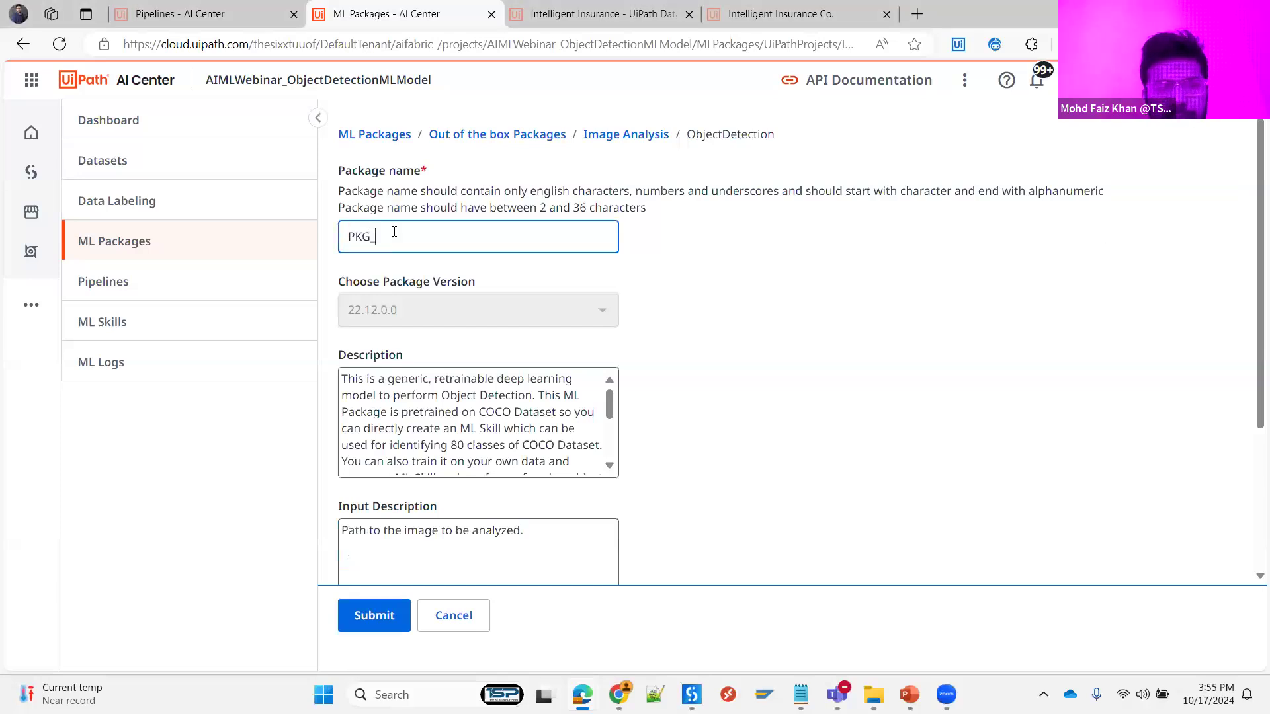
text(_ObjecteDetectionMLModel)
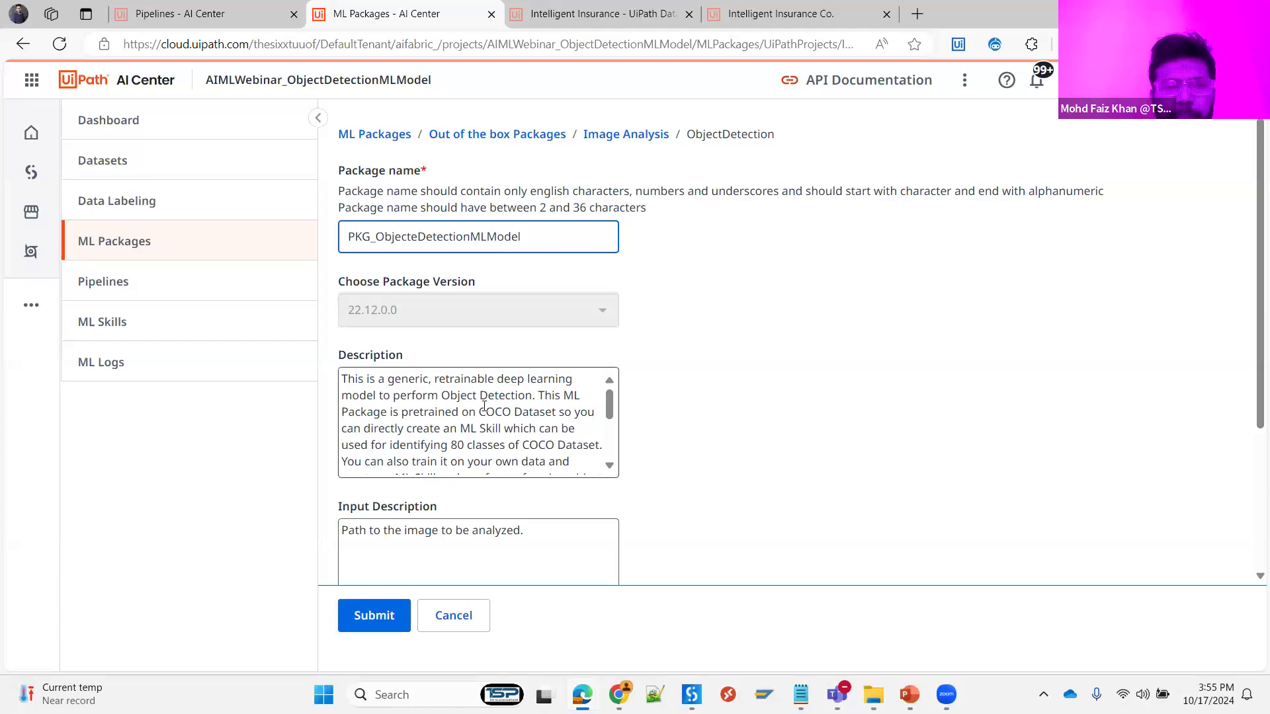
scroll(388, 408, down, 3)
scroll(654, 417, down, 3)
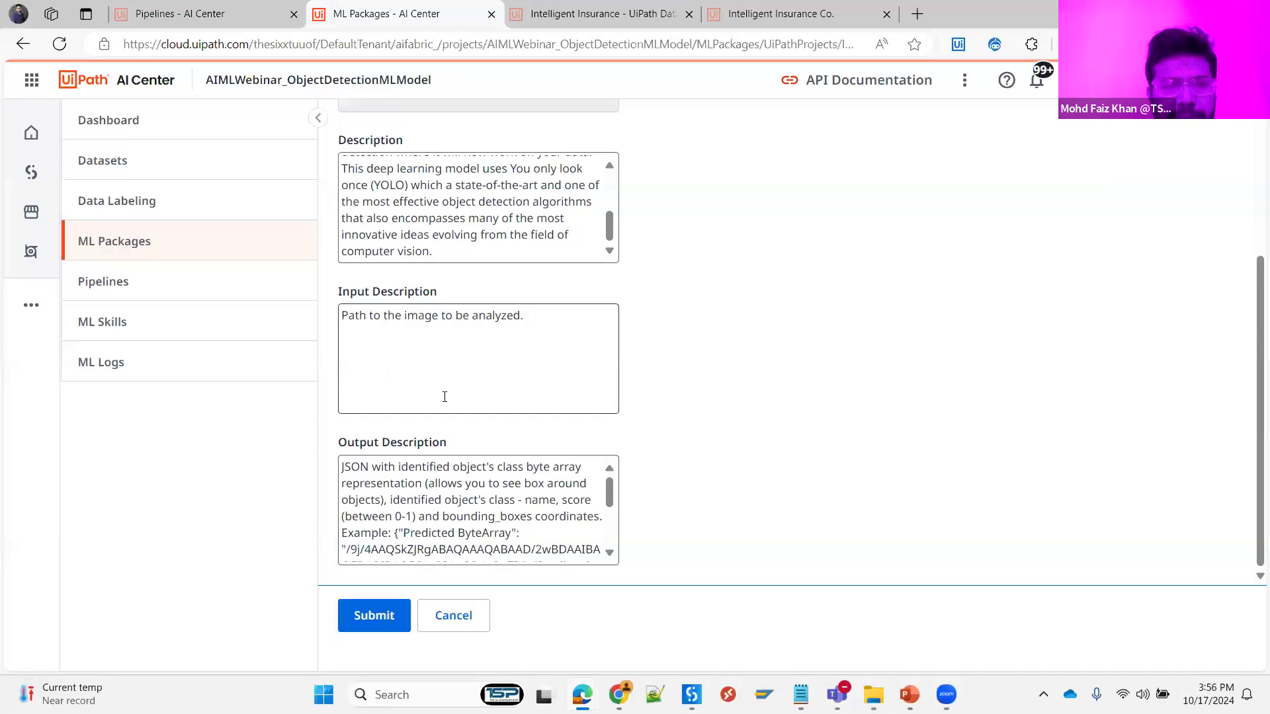
click(390, 615)
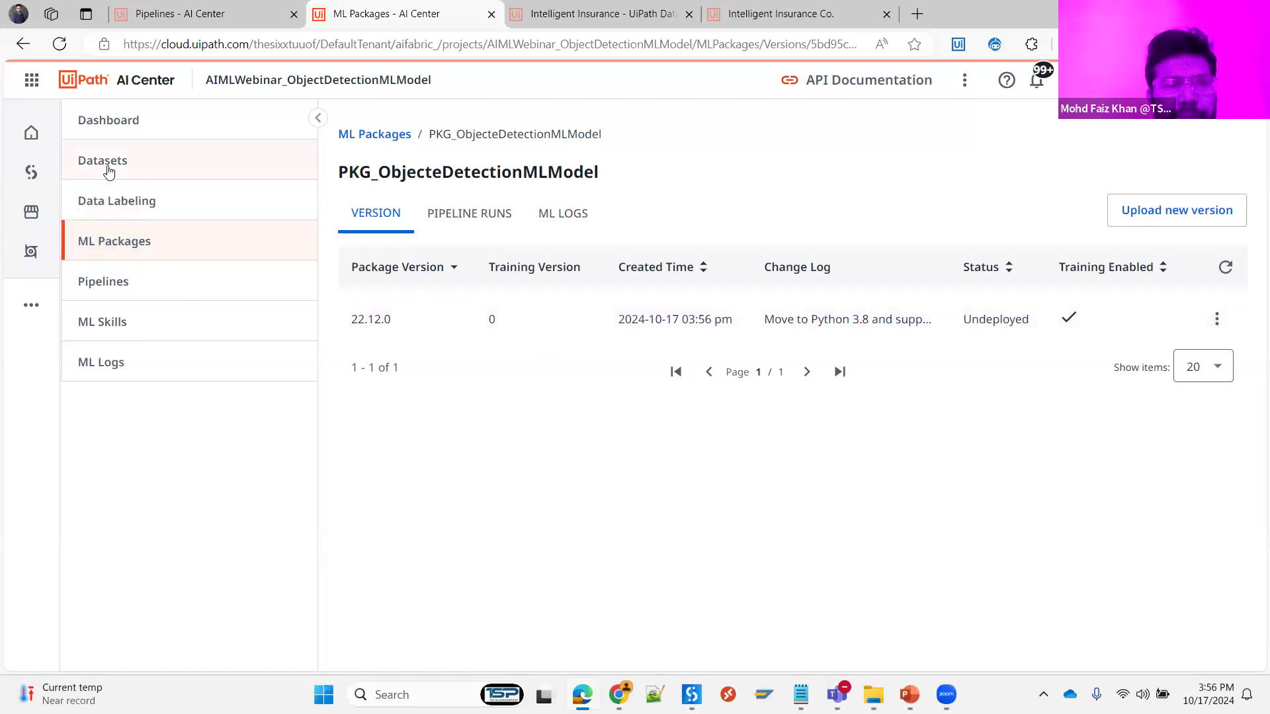
- Open the DS_ObjectDetection dataset to review its uploaded image and XML files
click(108, 169)
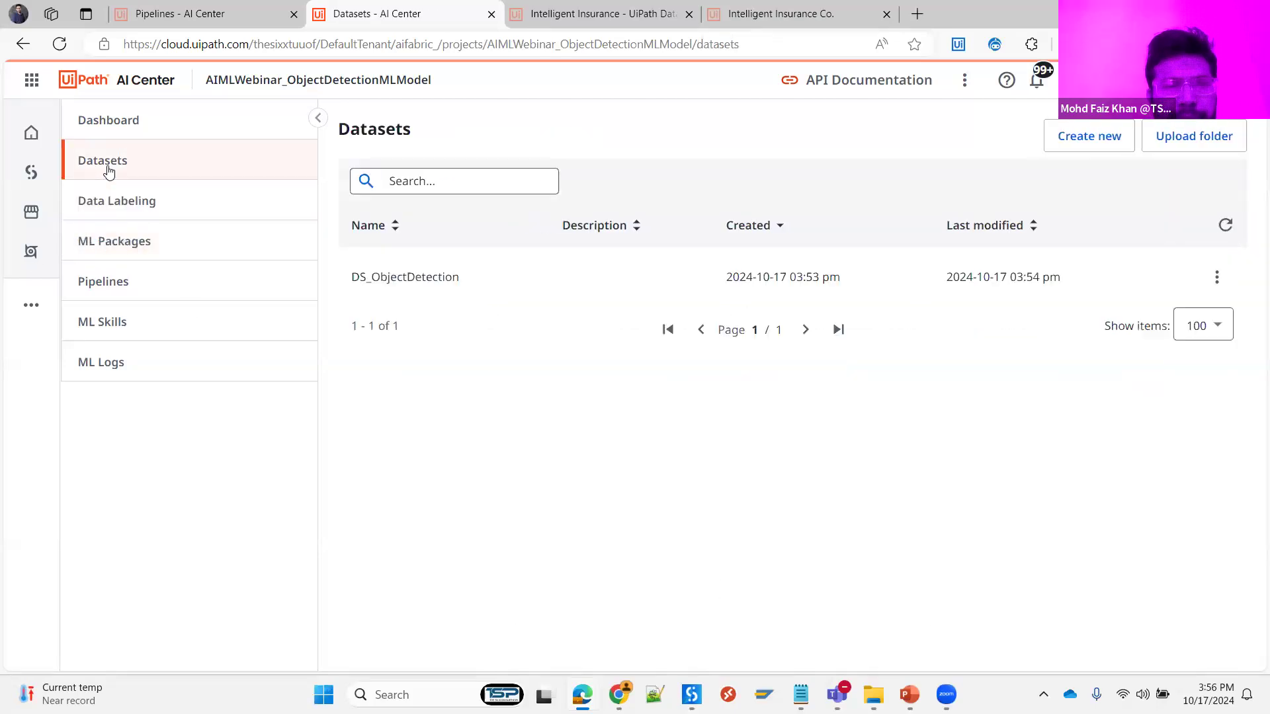
click(453, 291)
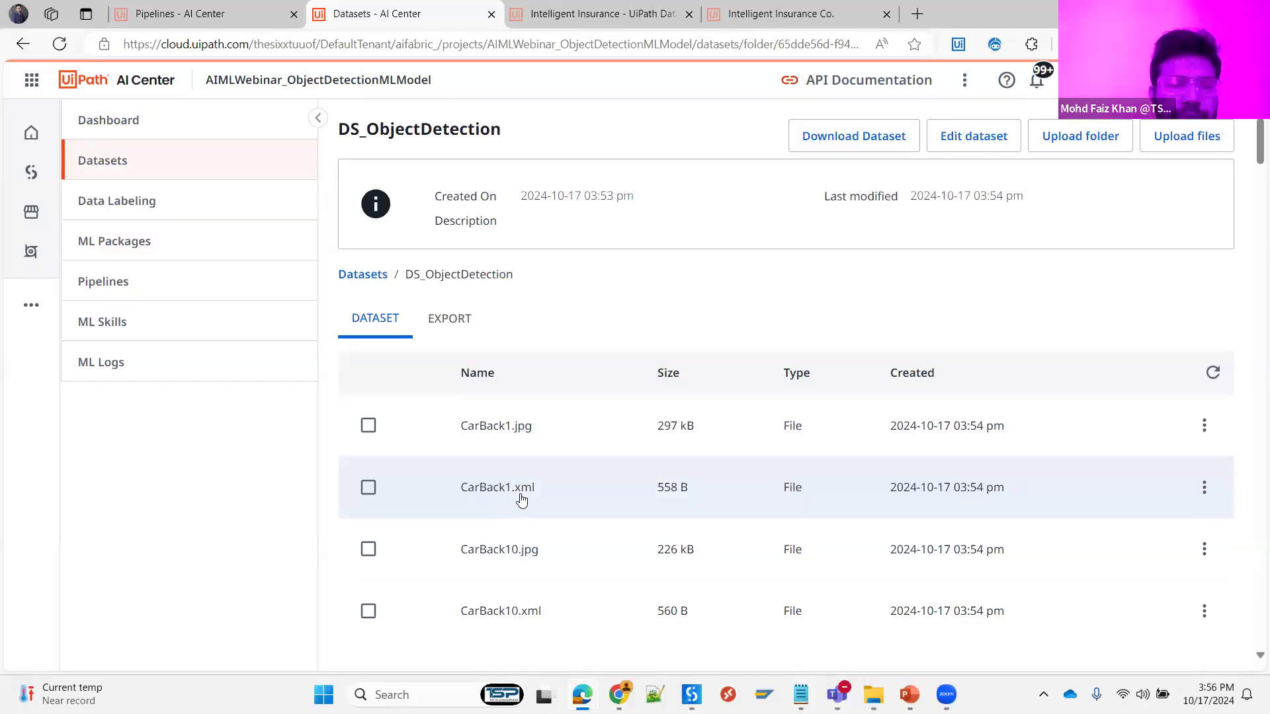
- Start creating a new pipeline run with the pipeline type Full Pipeline run
click(120, 286)
click(1197, 139)
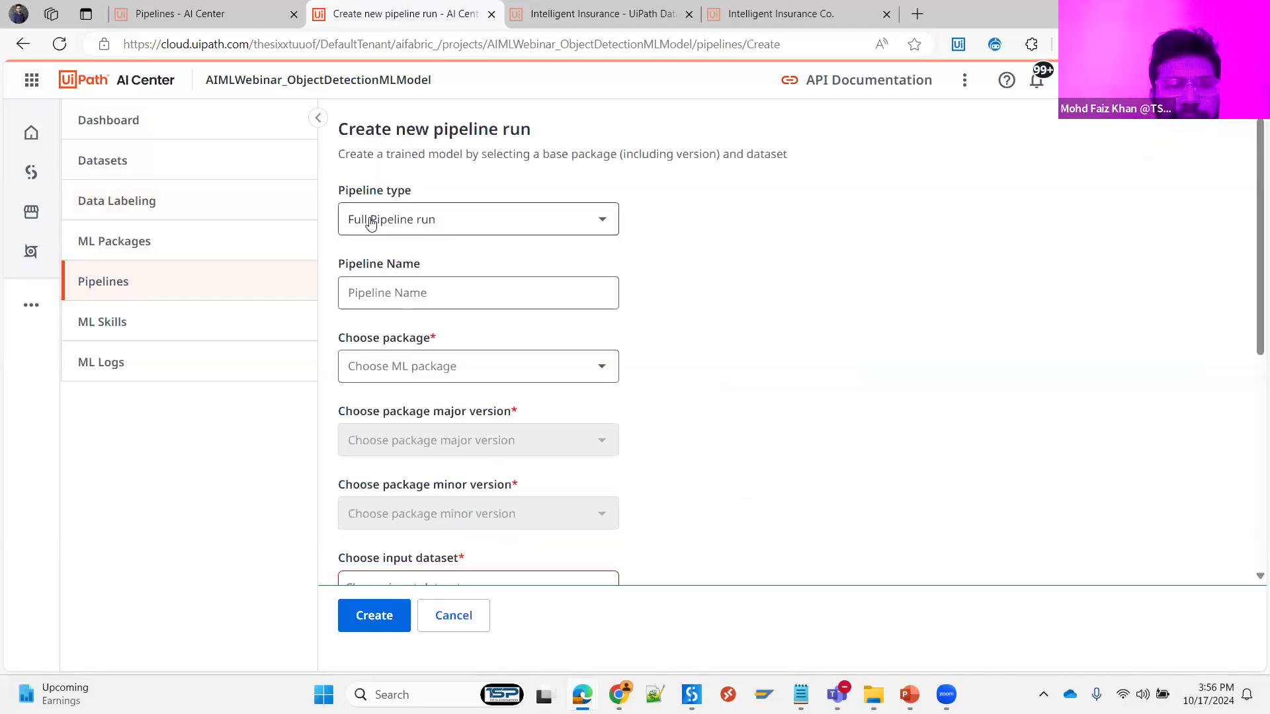
click(492, 226)
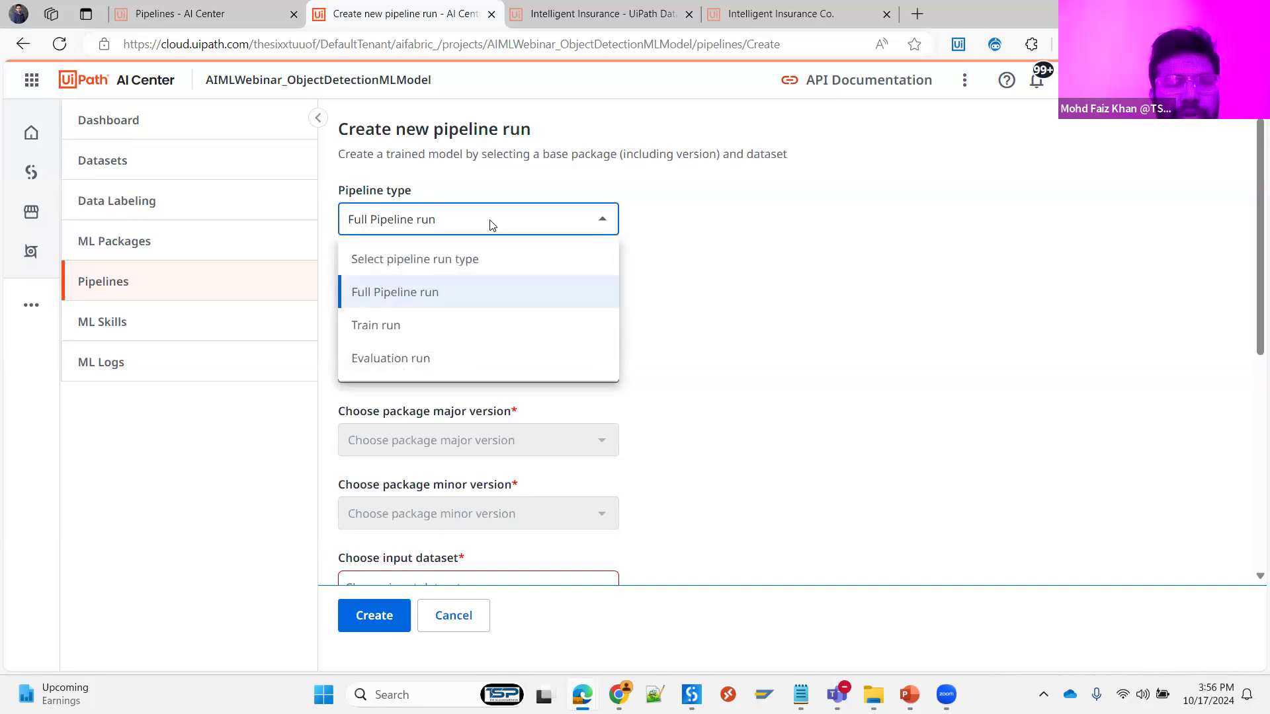
click(401, 296)
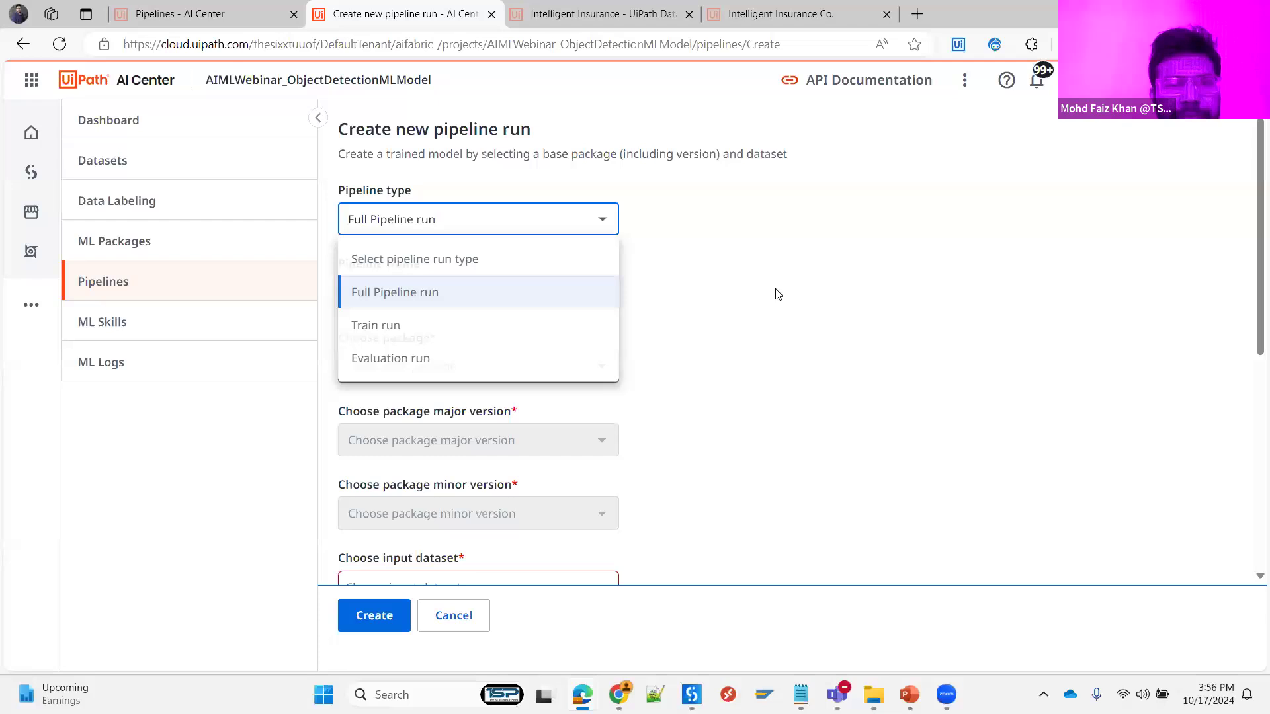
key(Tab)
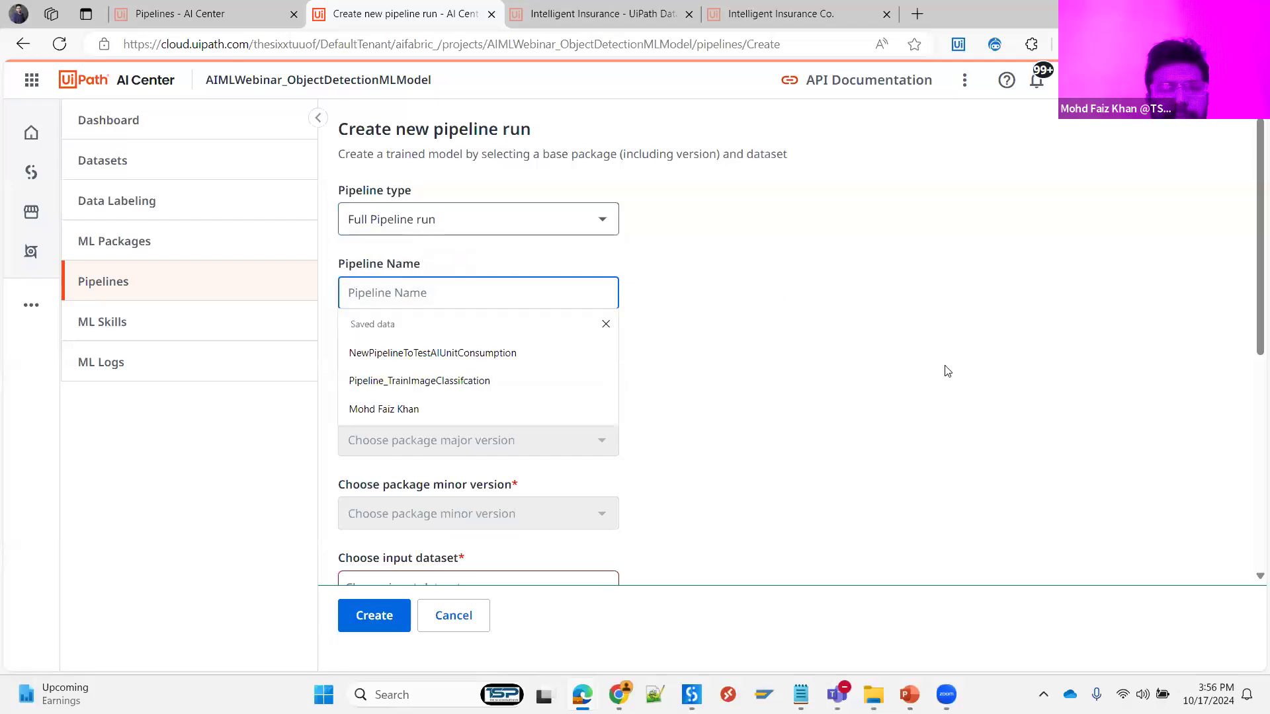
text(Pipeline)
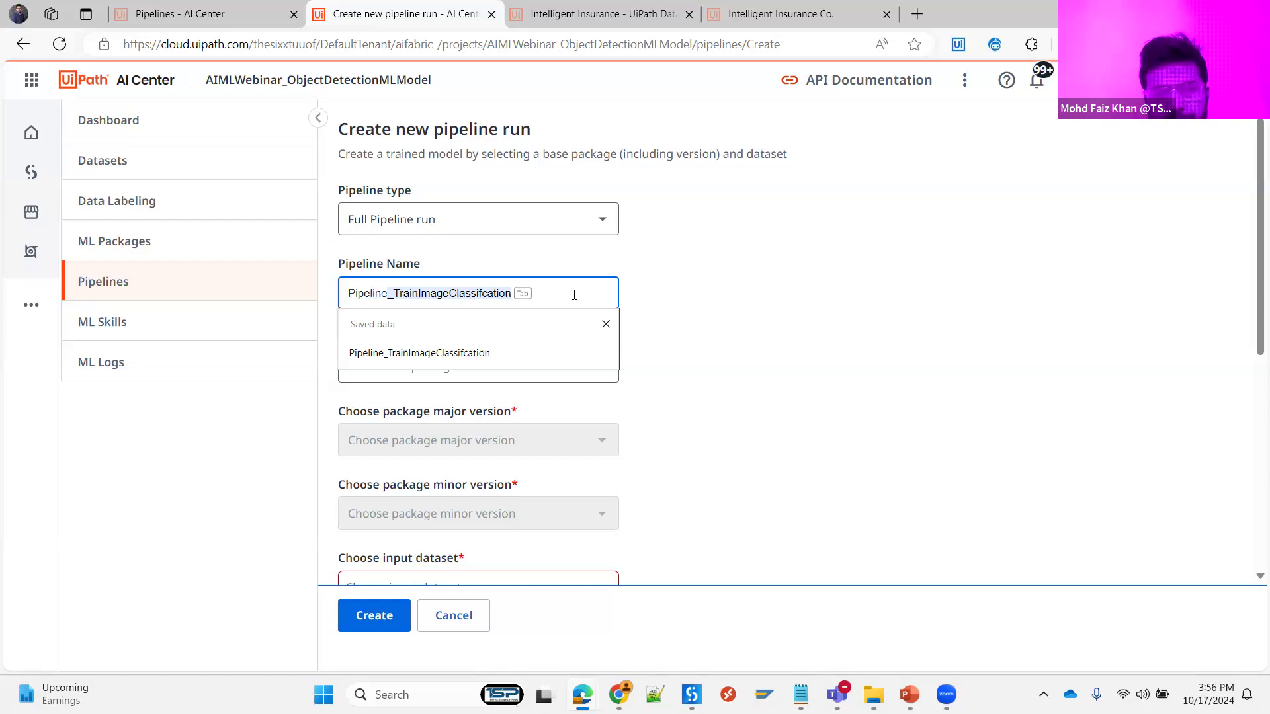
text(_Fu)
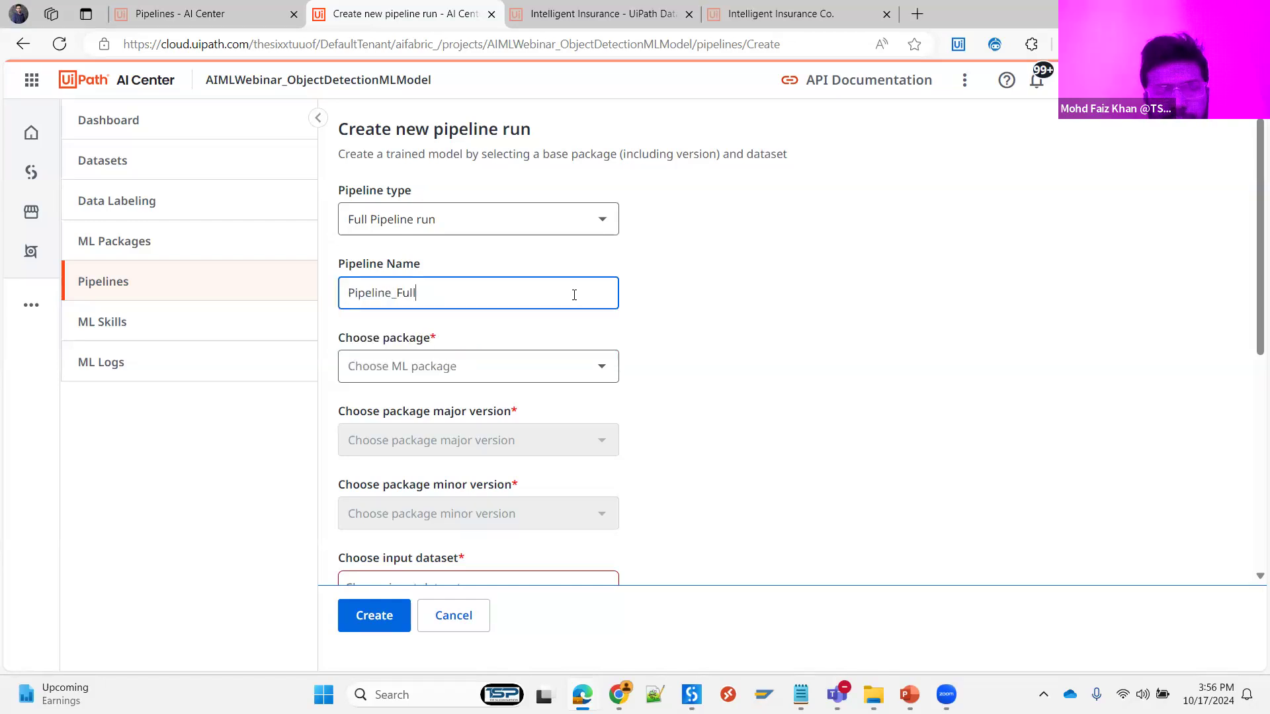
text(l)
key(BackSpace)
key(BackSpace)
key(BackSpace)
key(BackSpace)
key(BackSpace)
key(BackSpace)
key(BackSpace)
key(BackSpace)
key(BackSpace)
key(BackSpace)
key(BackSpace)
key(BackSpace)
- Name the new pipeline run FullPipeline_ObjectDetection
text(FullPipeline_Obj)
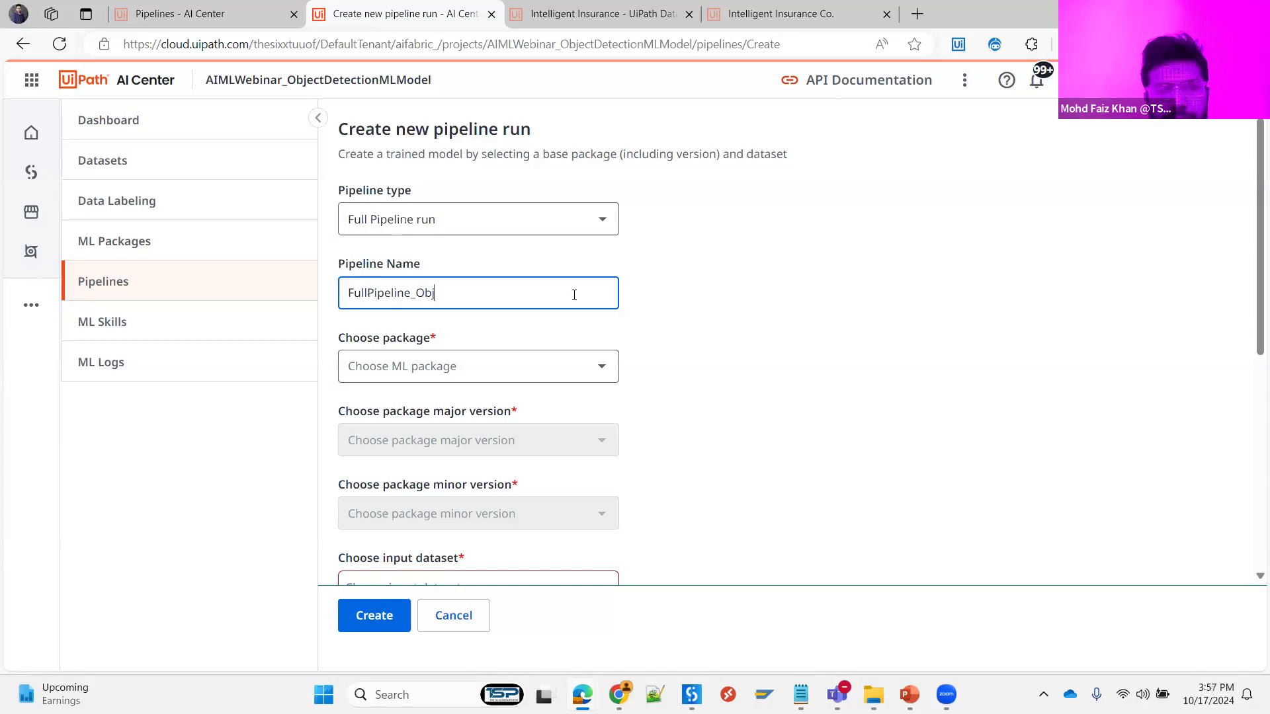
text(ectDe)
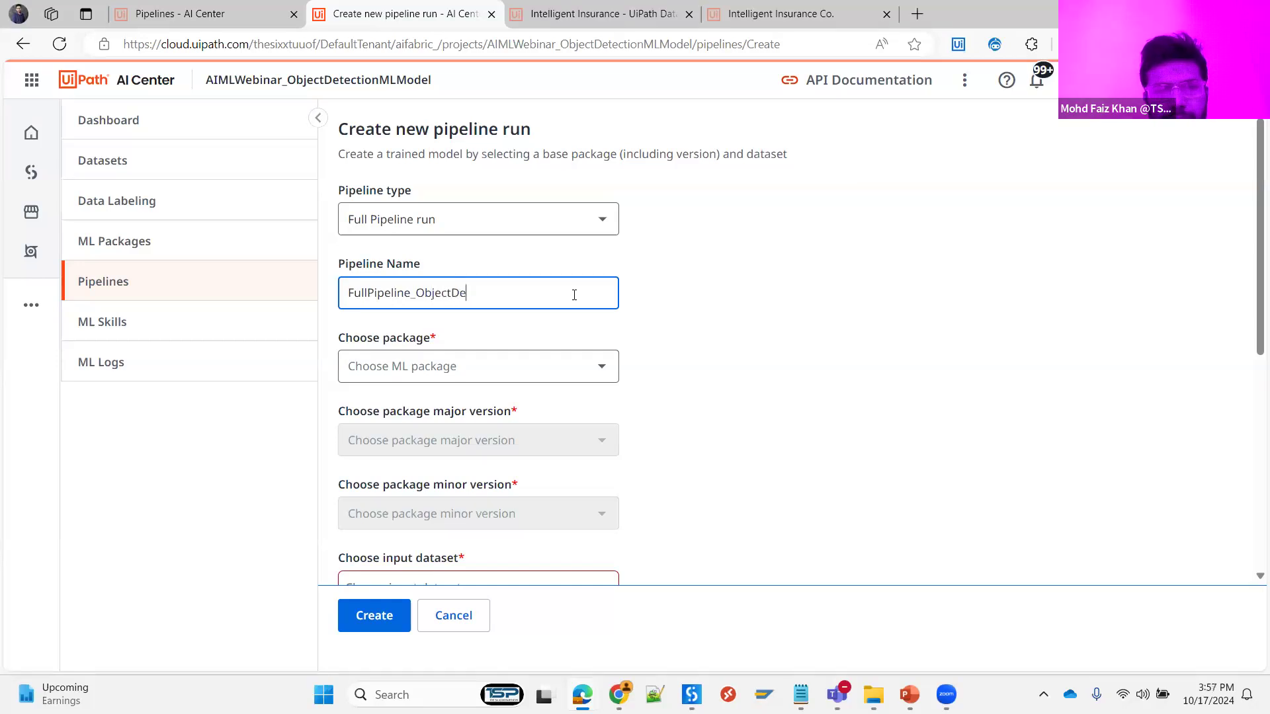
text(tection)
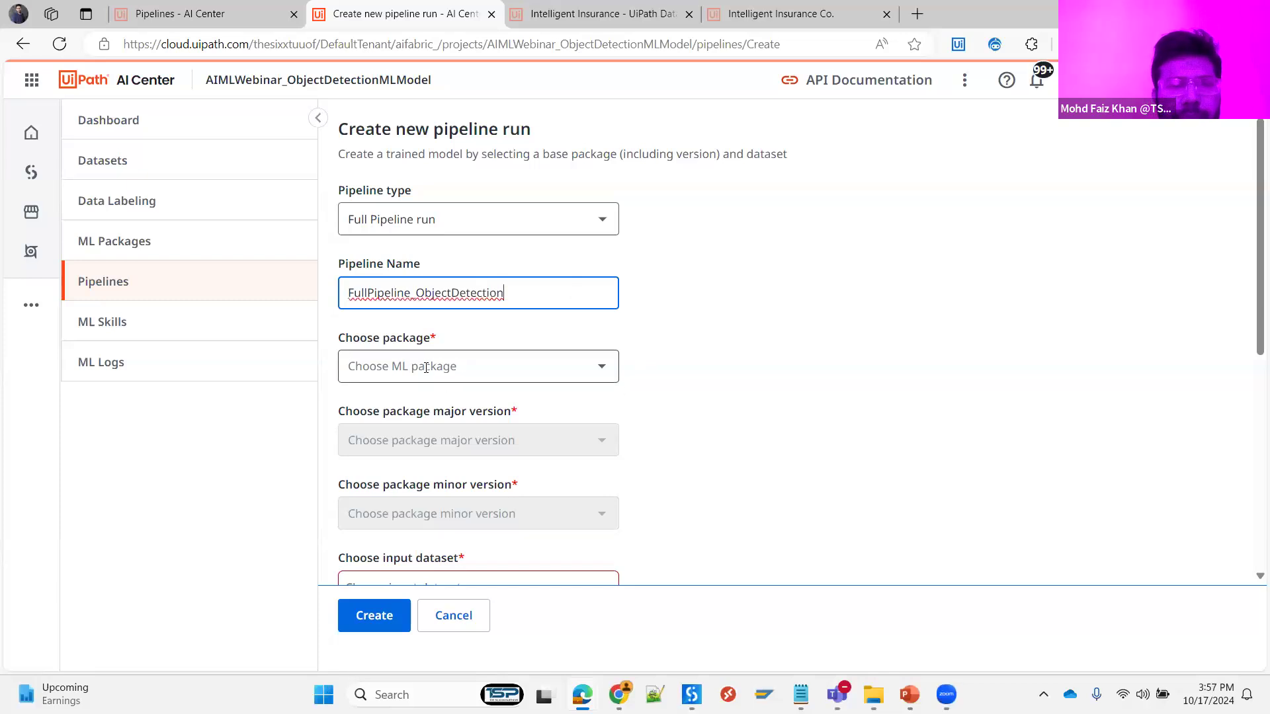
- Choose the package PKG_ObjecteDetectionMLModel with major version 22.12.0 and minor version 0 for the pipeline run
click(456, 372)
click(405, 408)
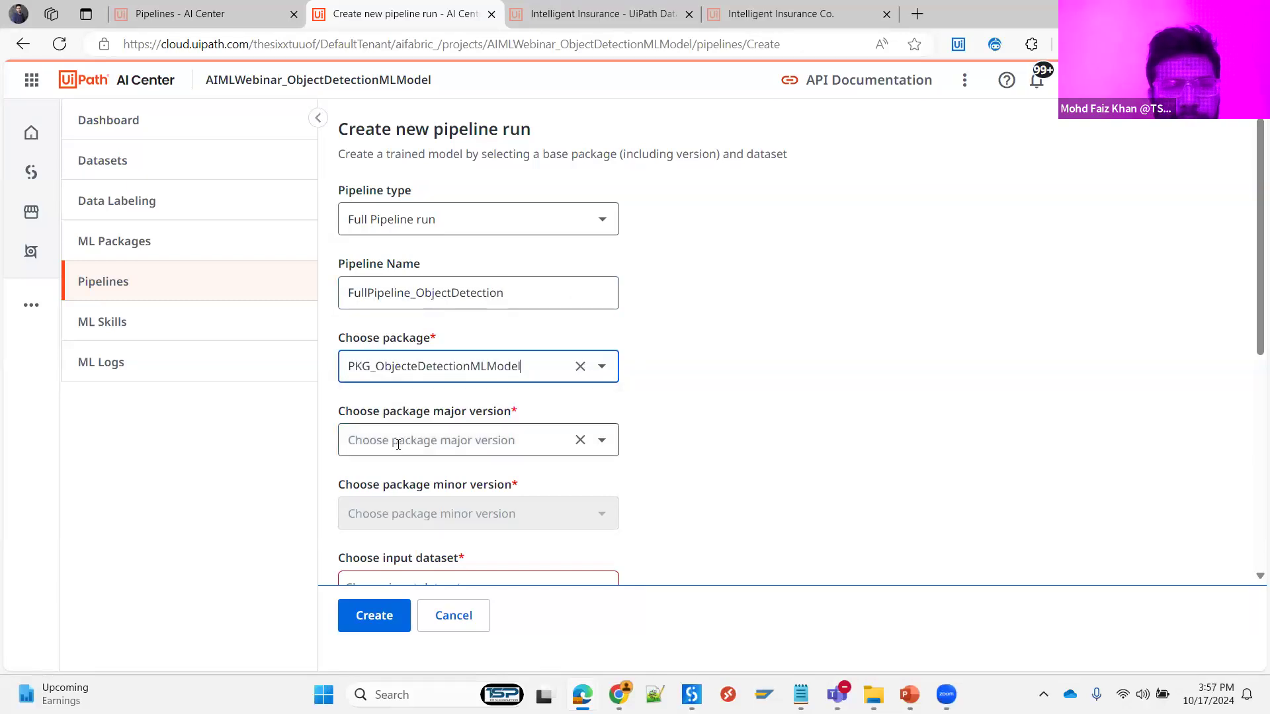
click(430, 441)
click(381, 477)
click(381, 512)
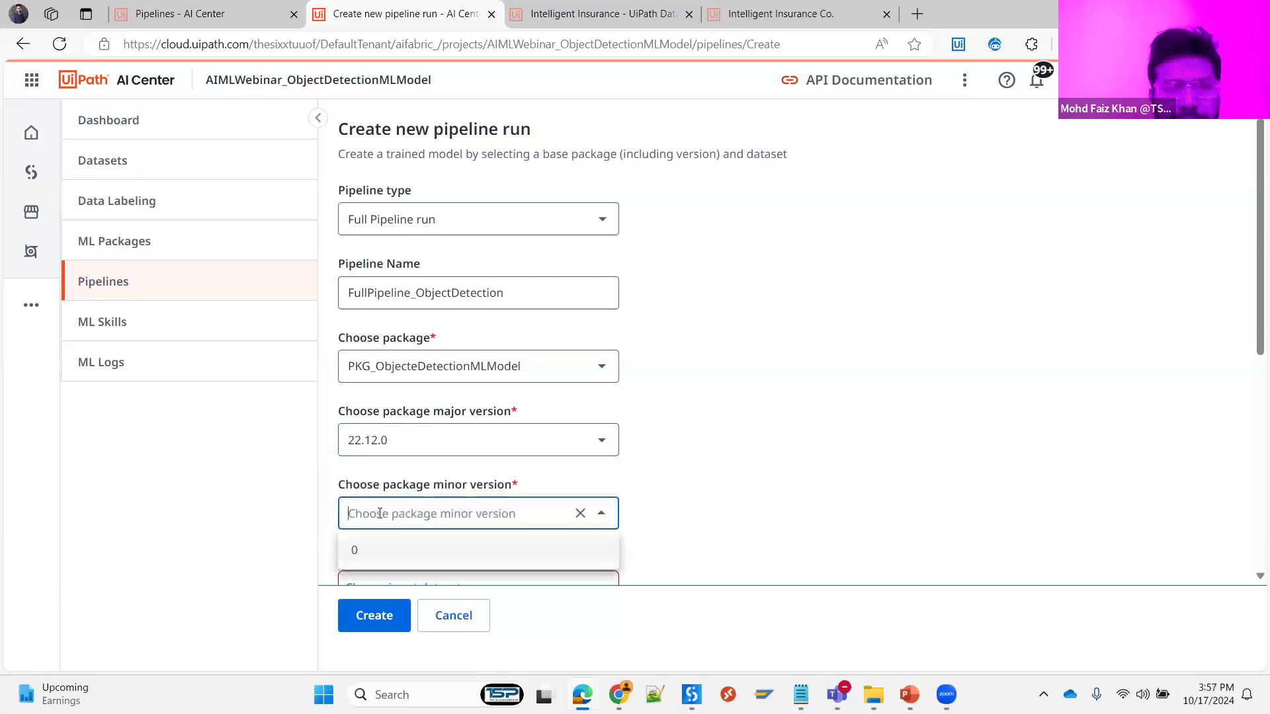
click(375, 554)
- Select DS_ObjectDetection as both the input dataset and the evaluation dataset of the pipeline run
scroll(794, 439, down, 3)
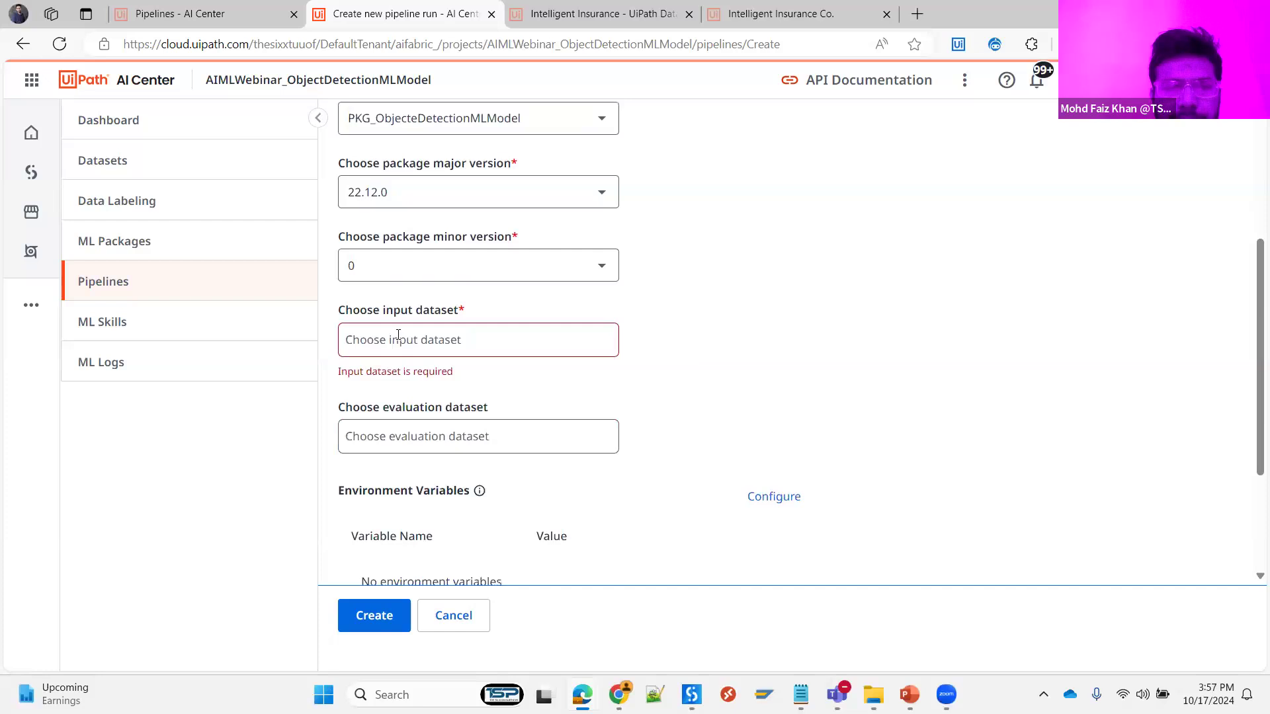
click(394, 340)
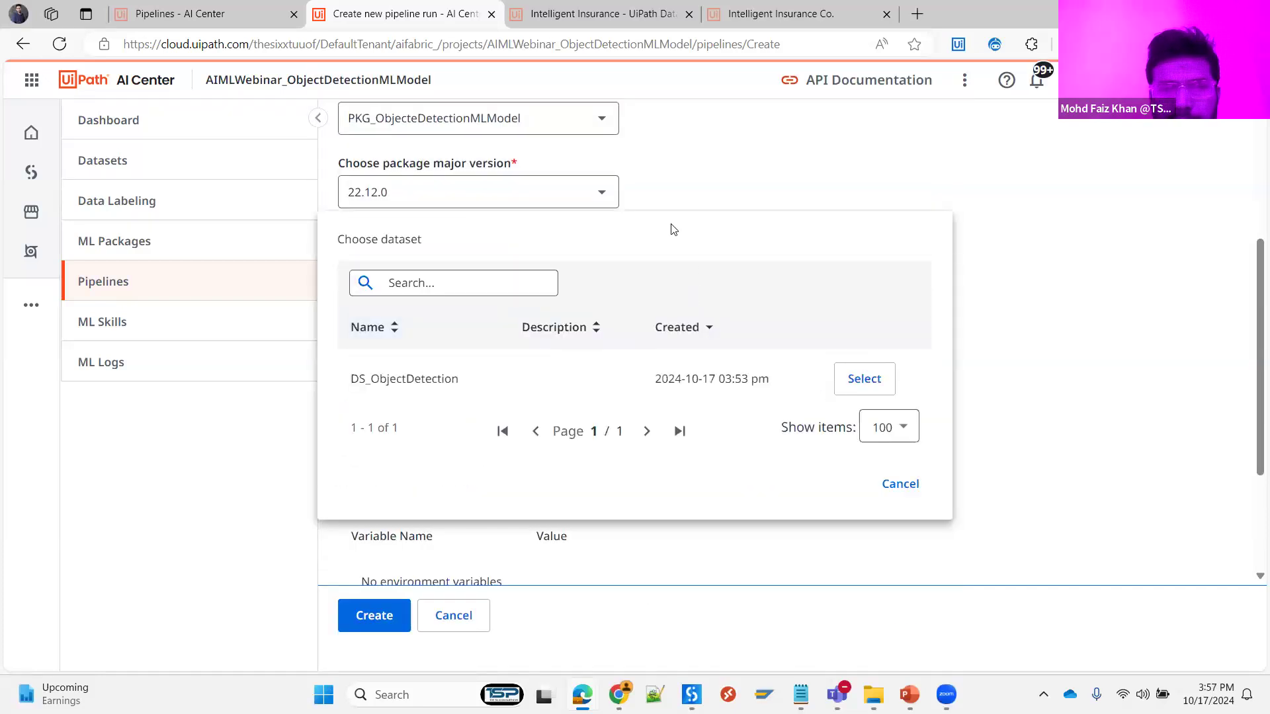
click(907, 484)
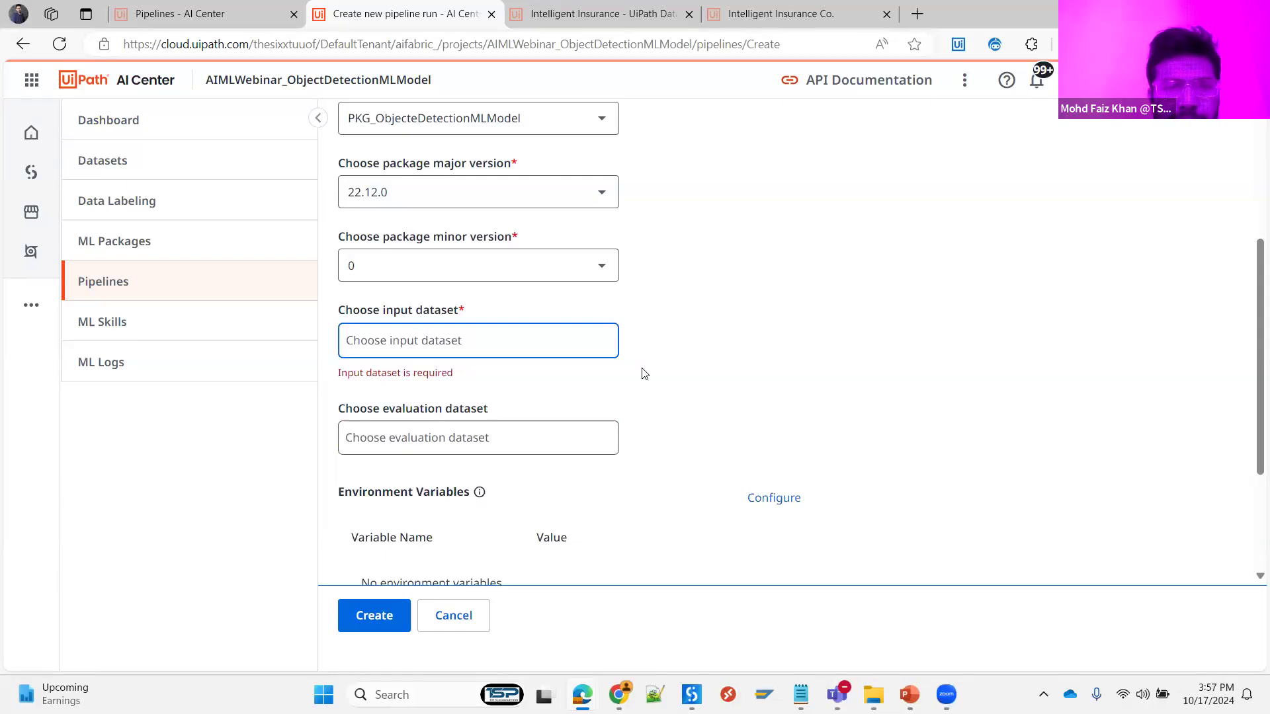
click(410, 343)
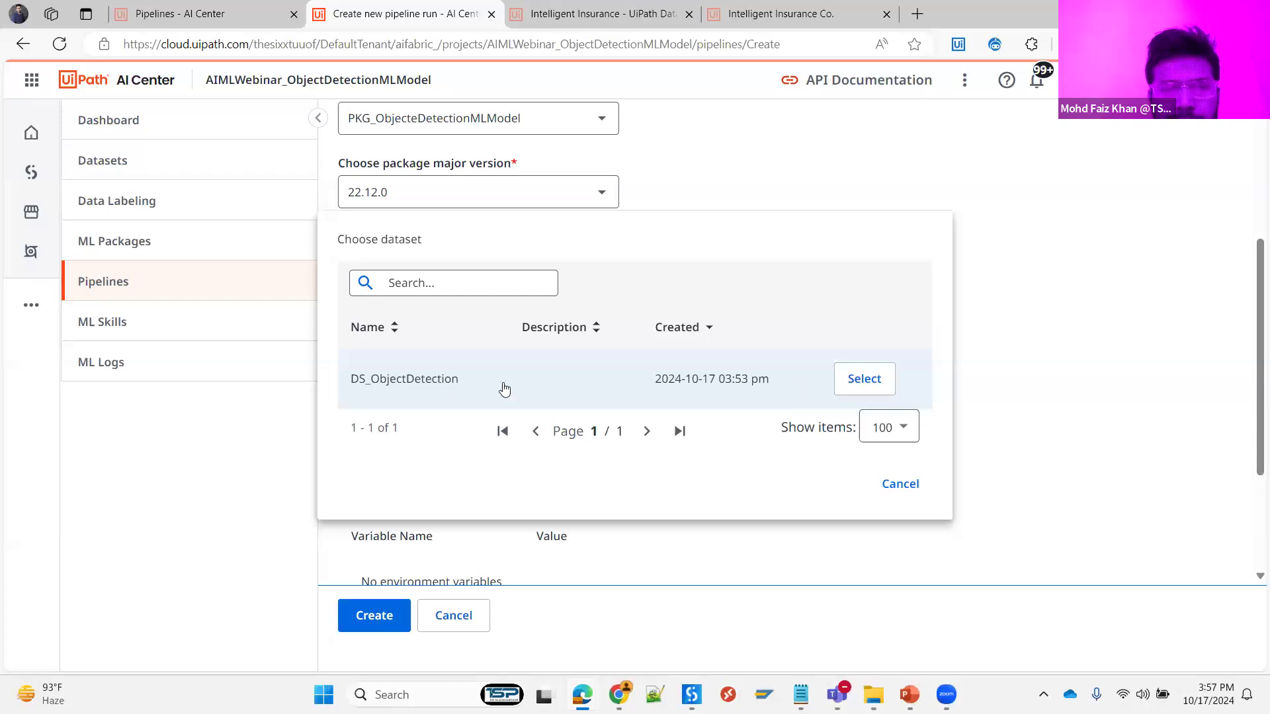
click(862, 380)
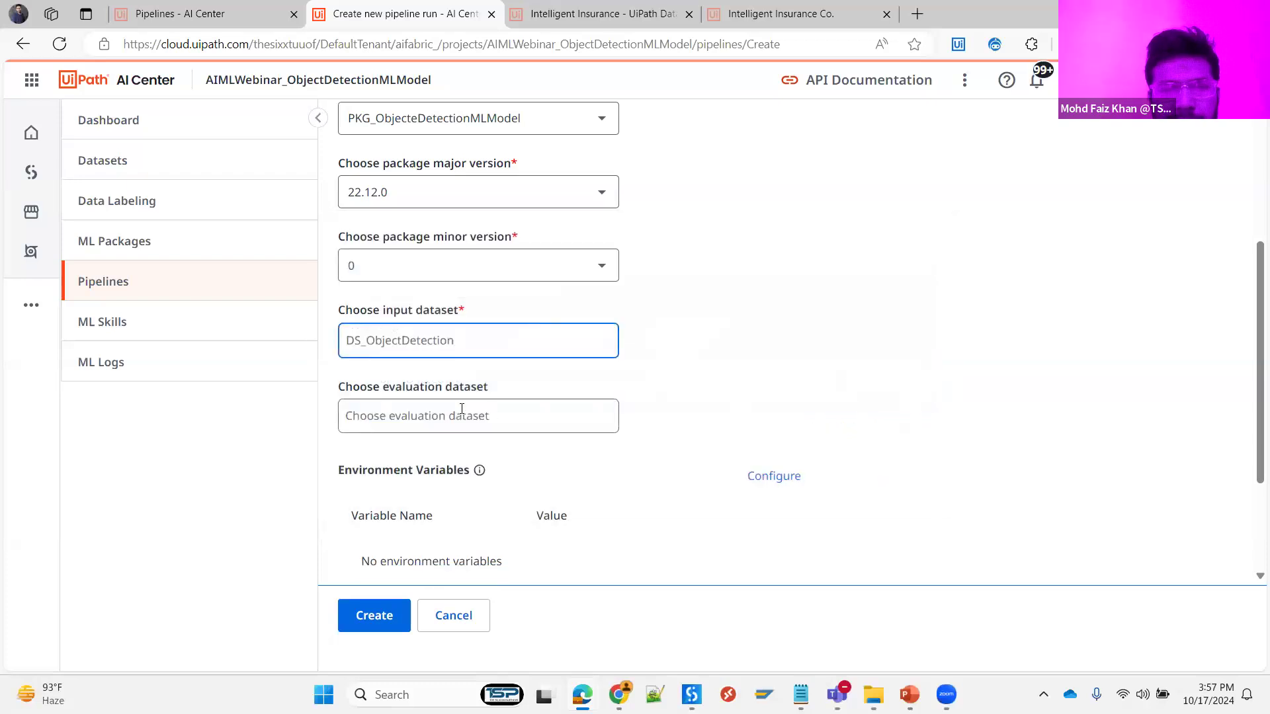
click(425, 419)
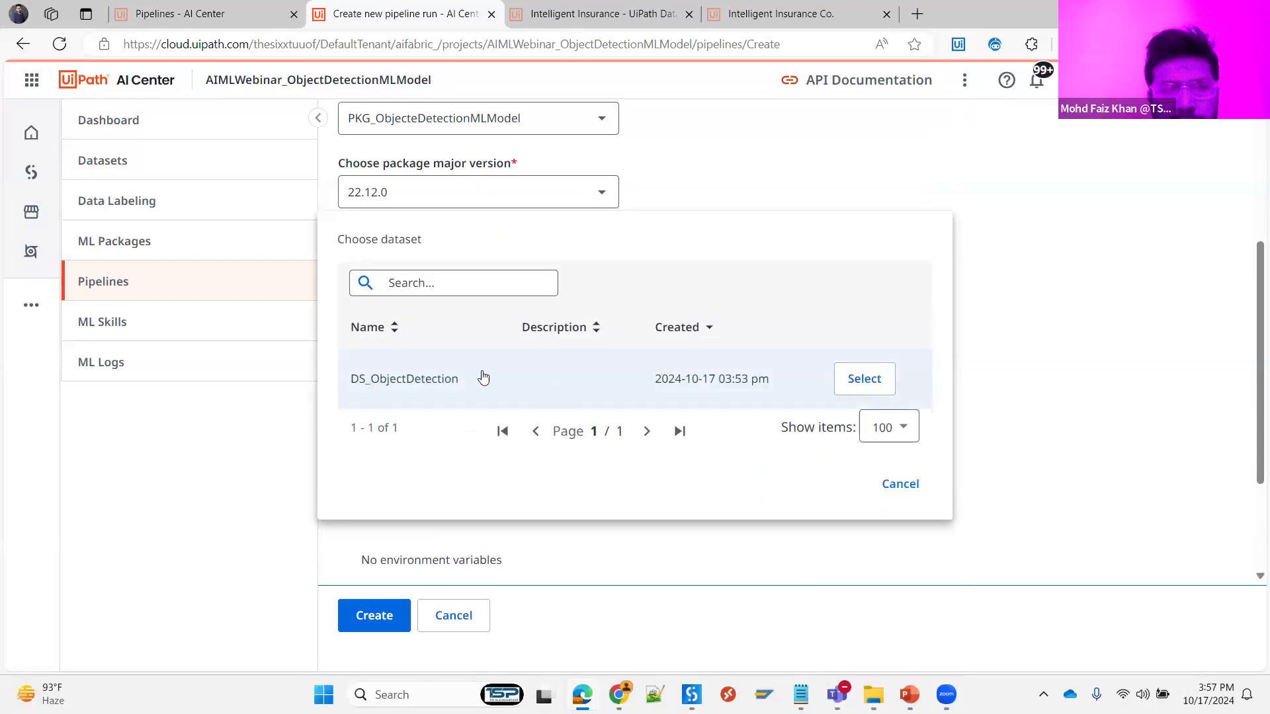
click(861, 380)
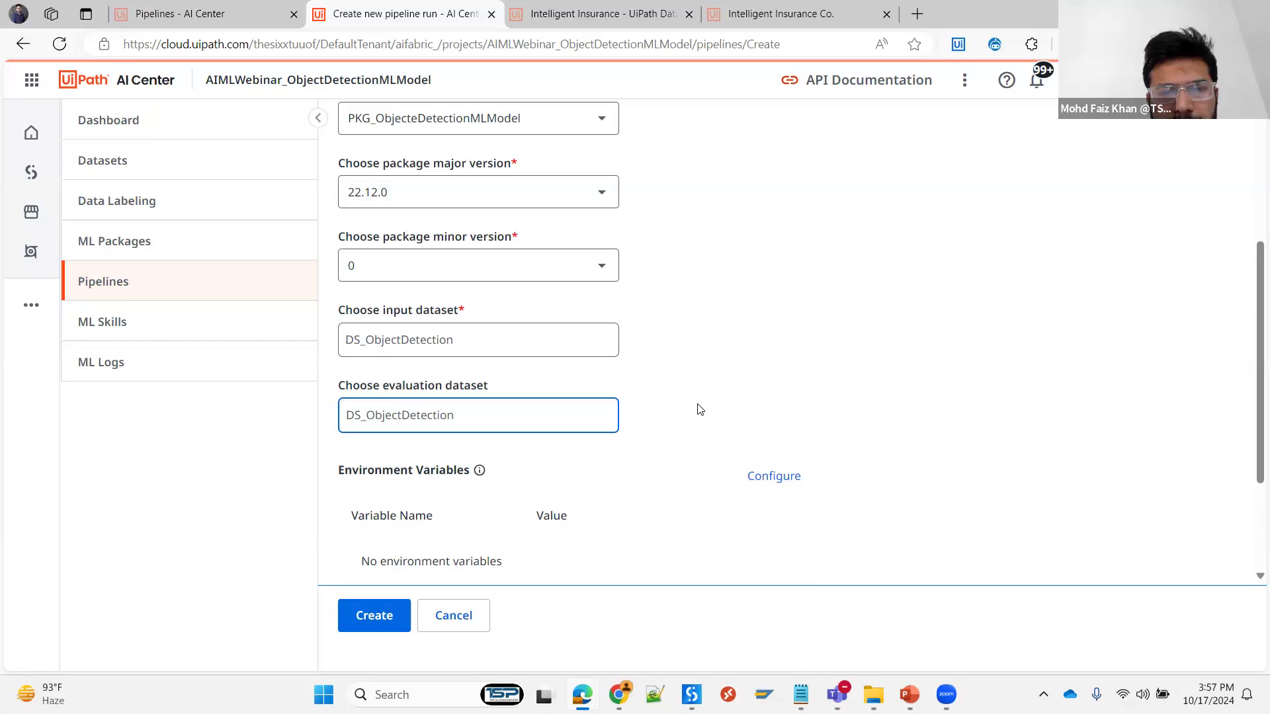
- Create the pipeline run with GPU disabled and the Run now schedule
scroll(700, 409, down, 3)
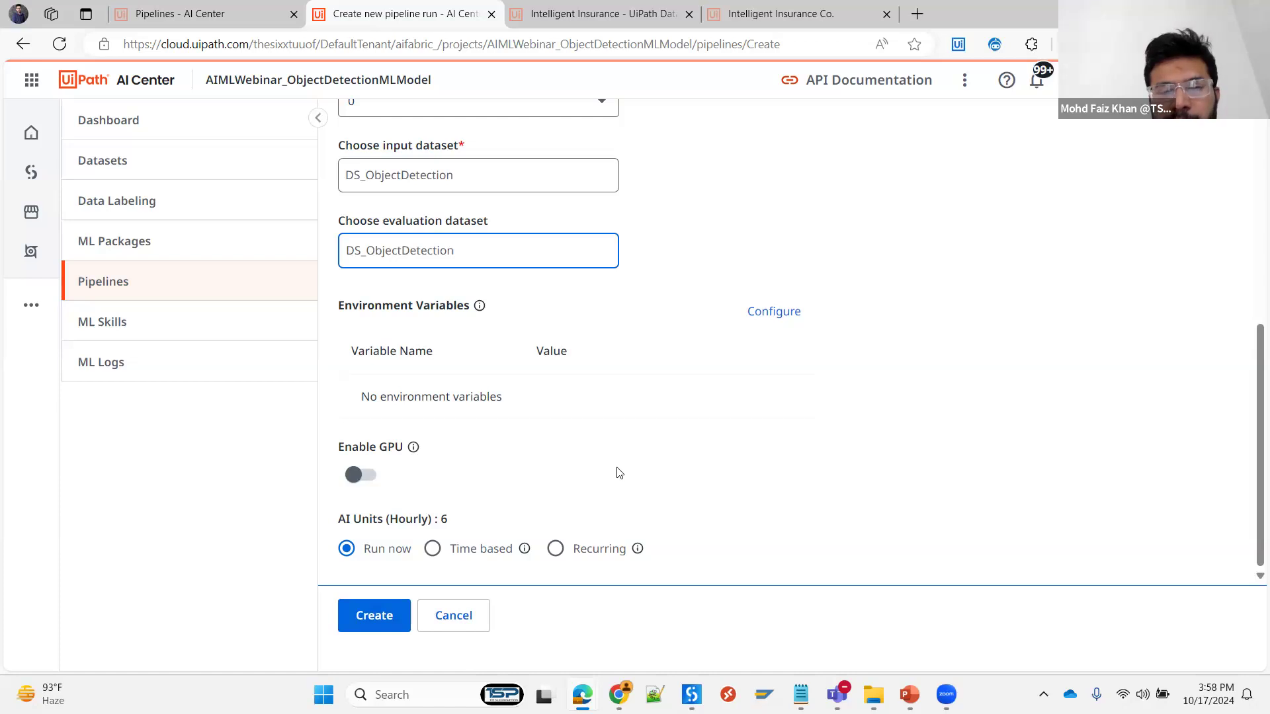
click(370, 480)
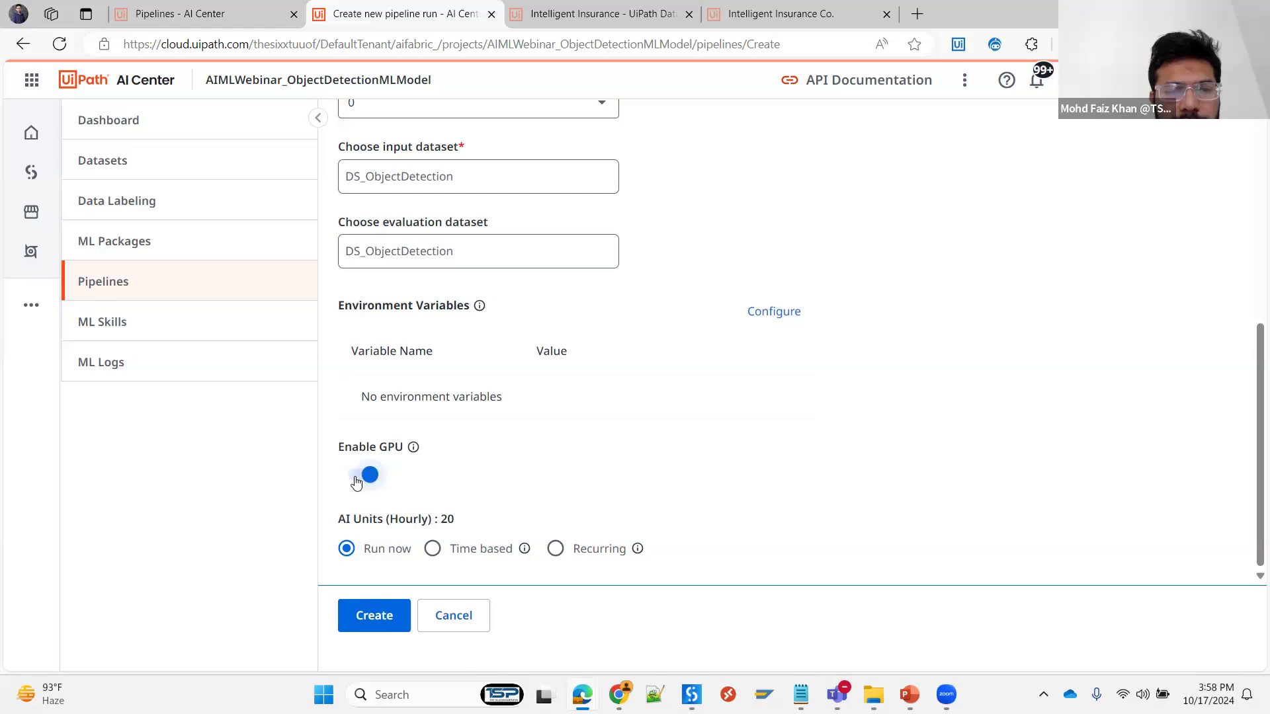
click(356, 482)
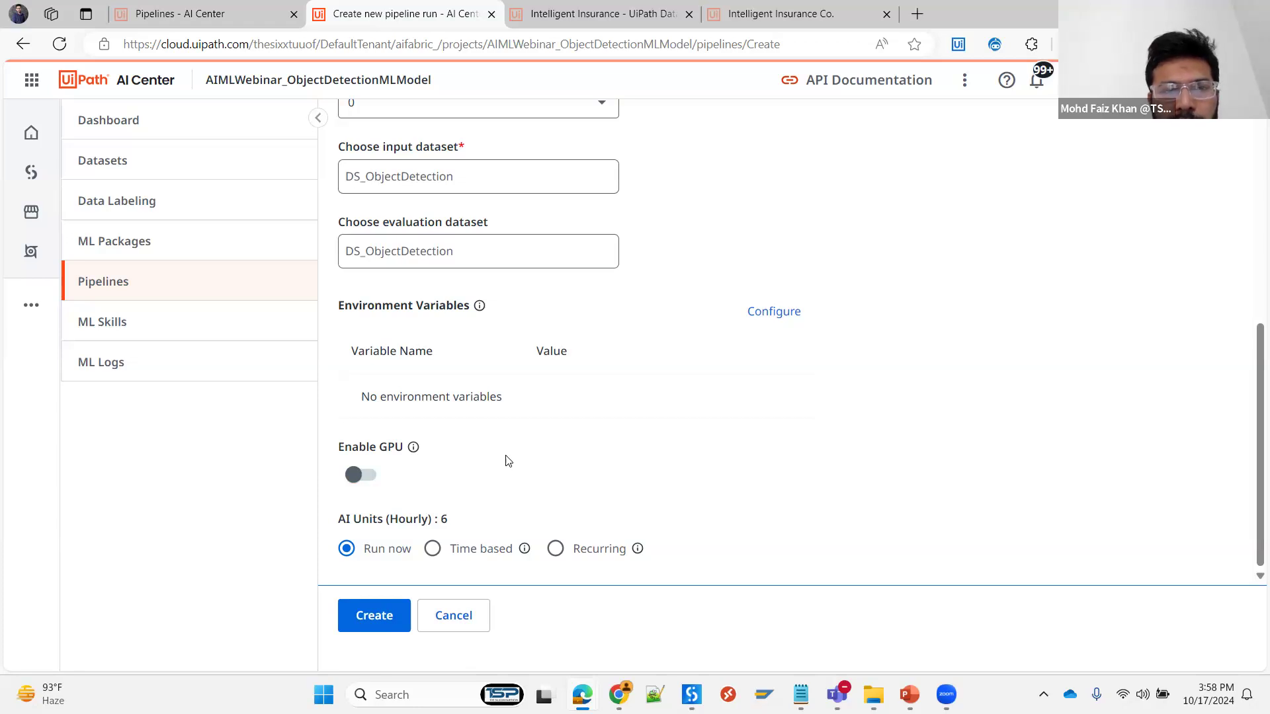
click(371, 619)
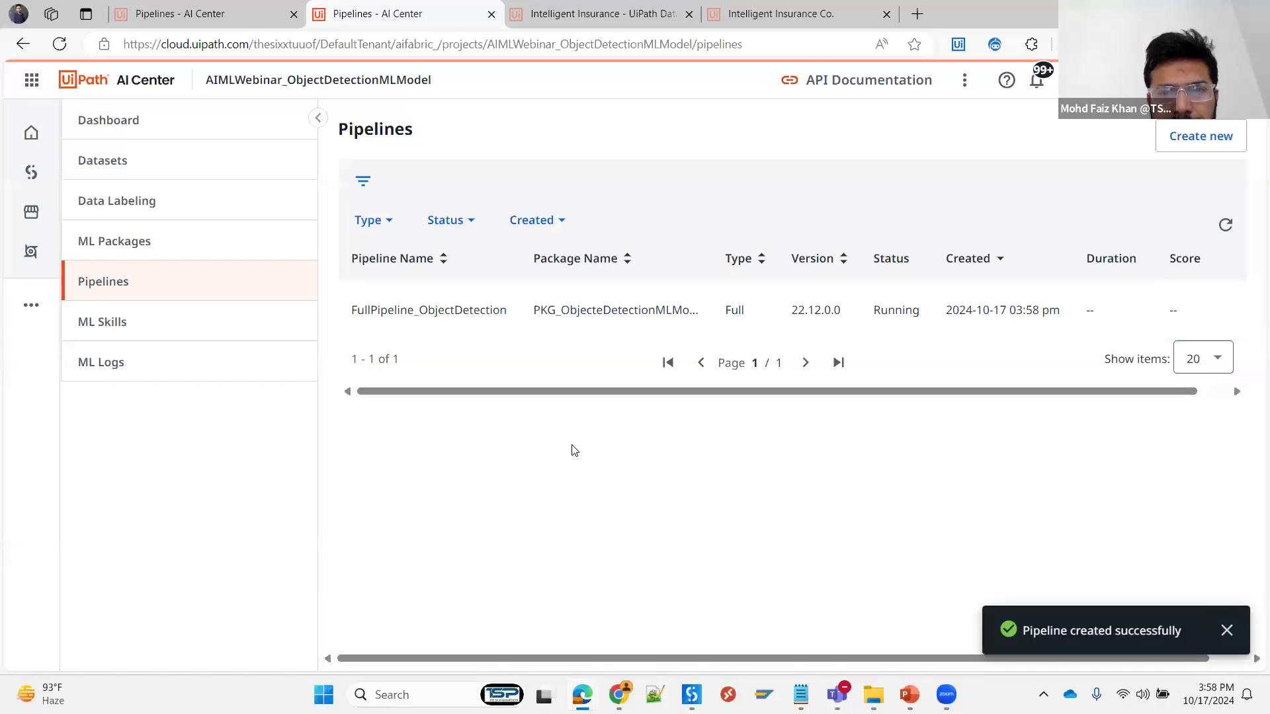
- Refresh the pipelines list to check the new run's status, and view the existing pipelines of the AI_Summit2023 project
click(1225, 224)
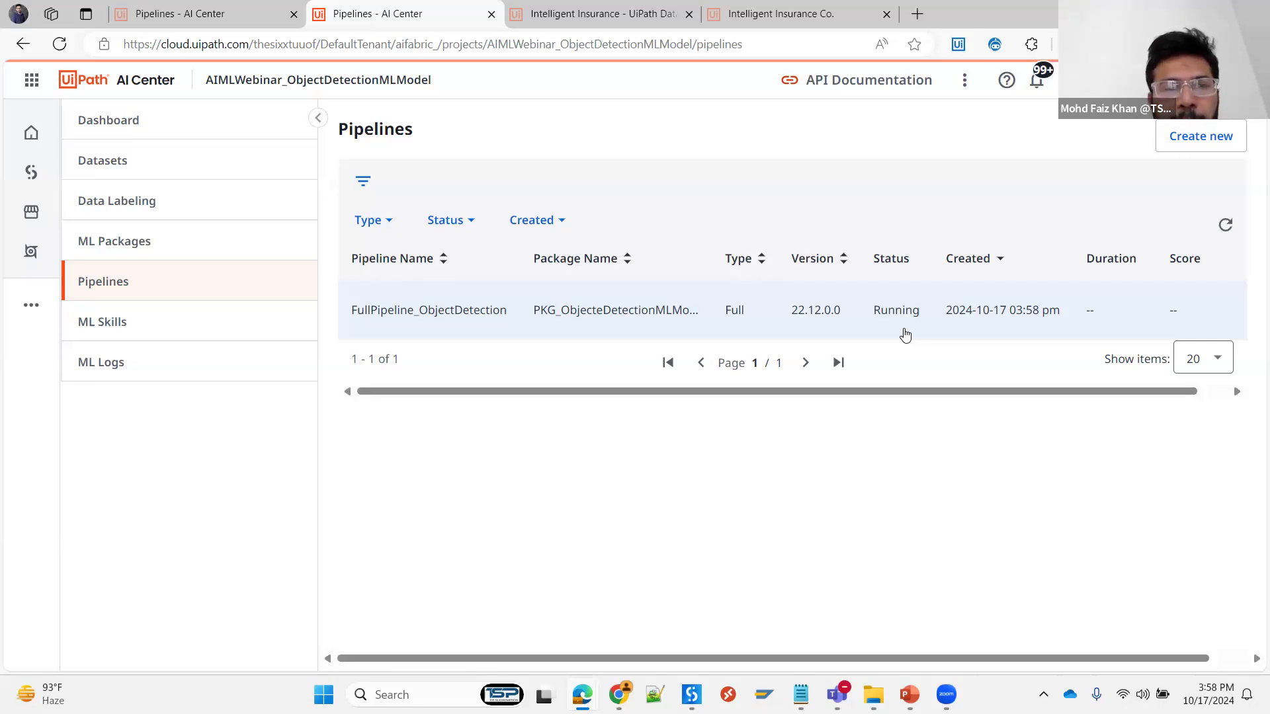
click(1225, 225)
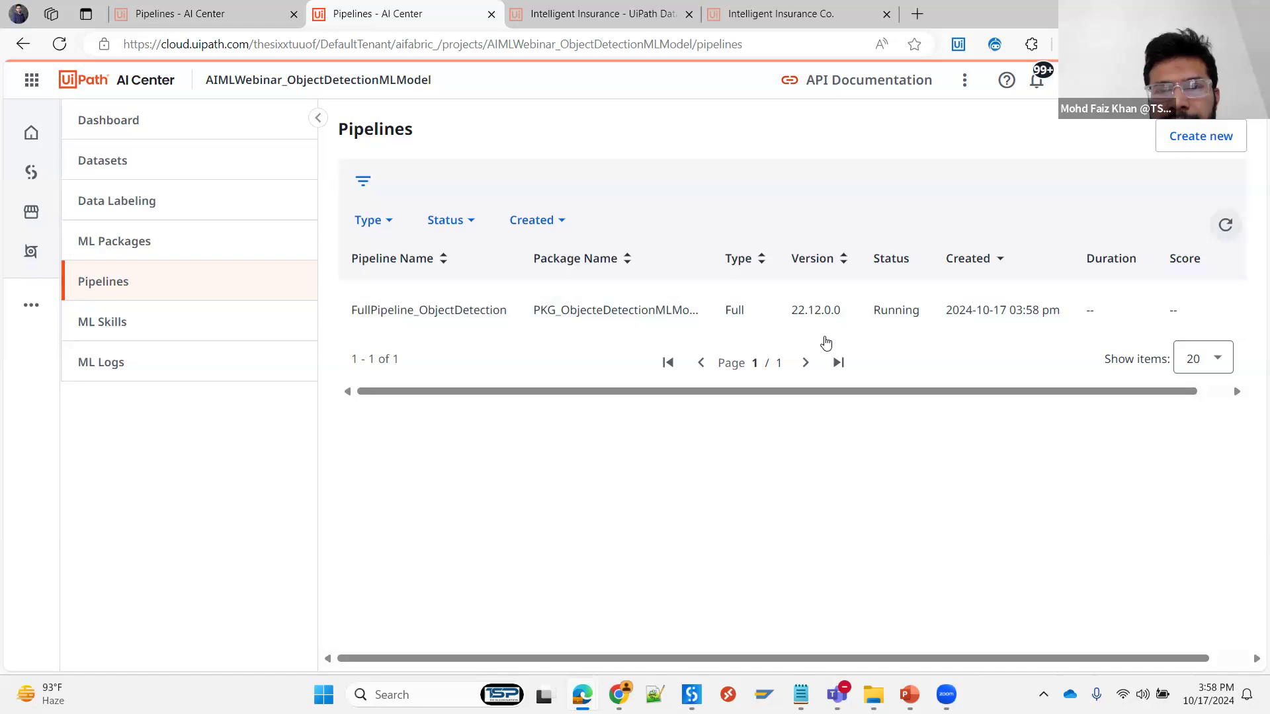
click(161, 17)
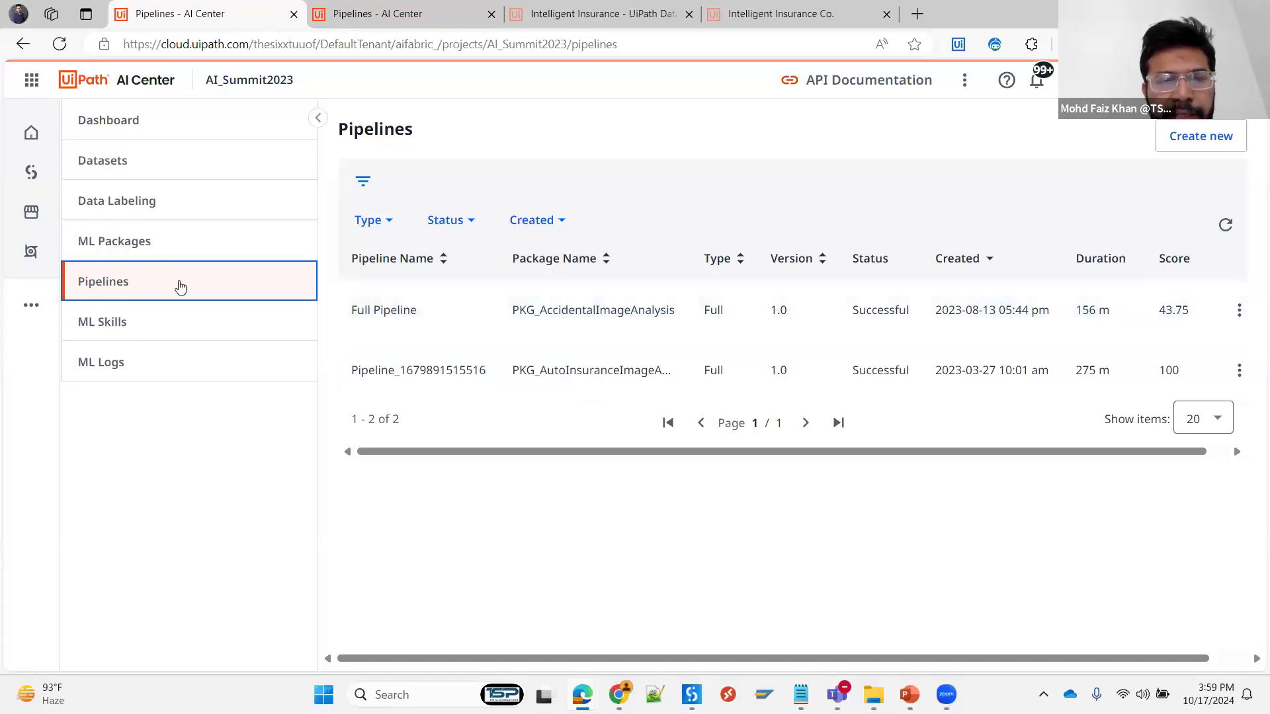
- Start creating a new ML skill in the AI_Summit2023 project and name it MLSkill_OBJ
click(120, 327)
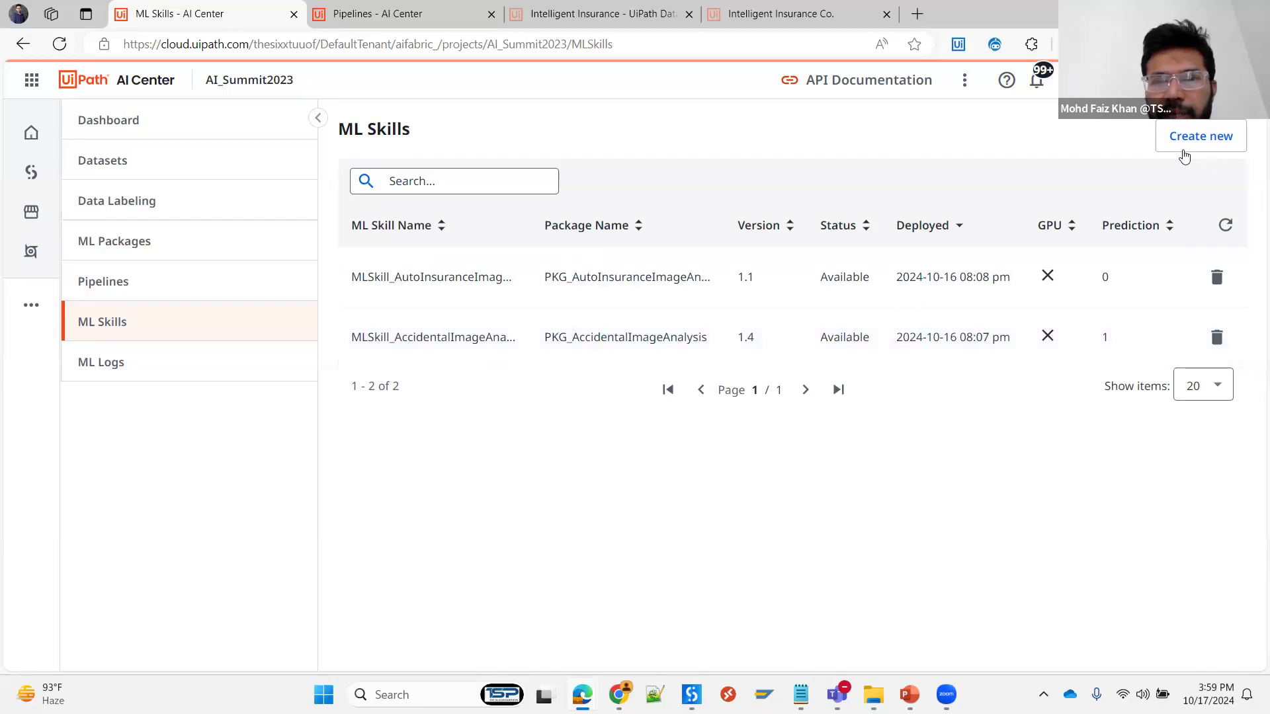
click(1198, 148)
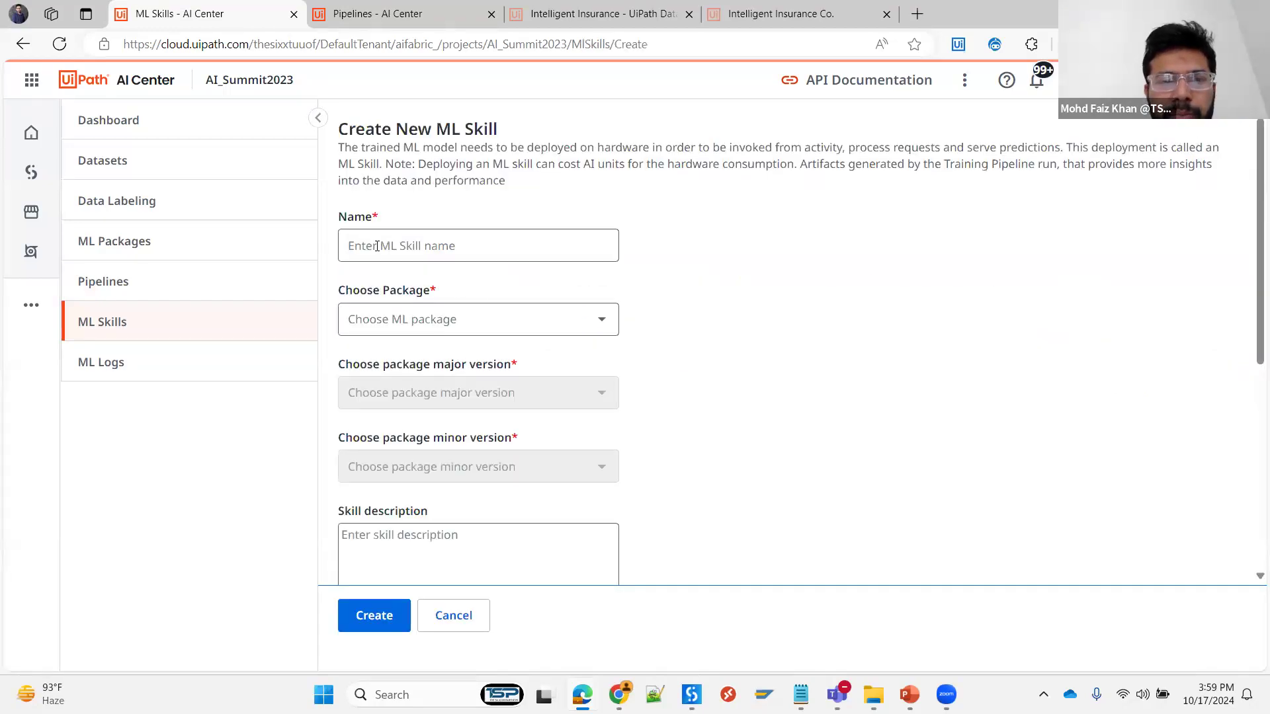
text(MLSkill_OBJ)
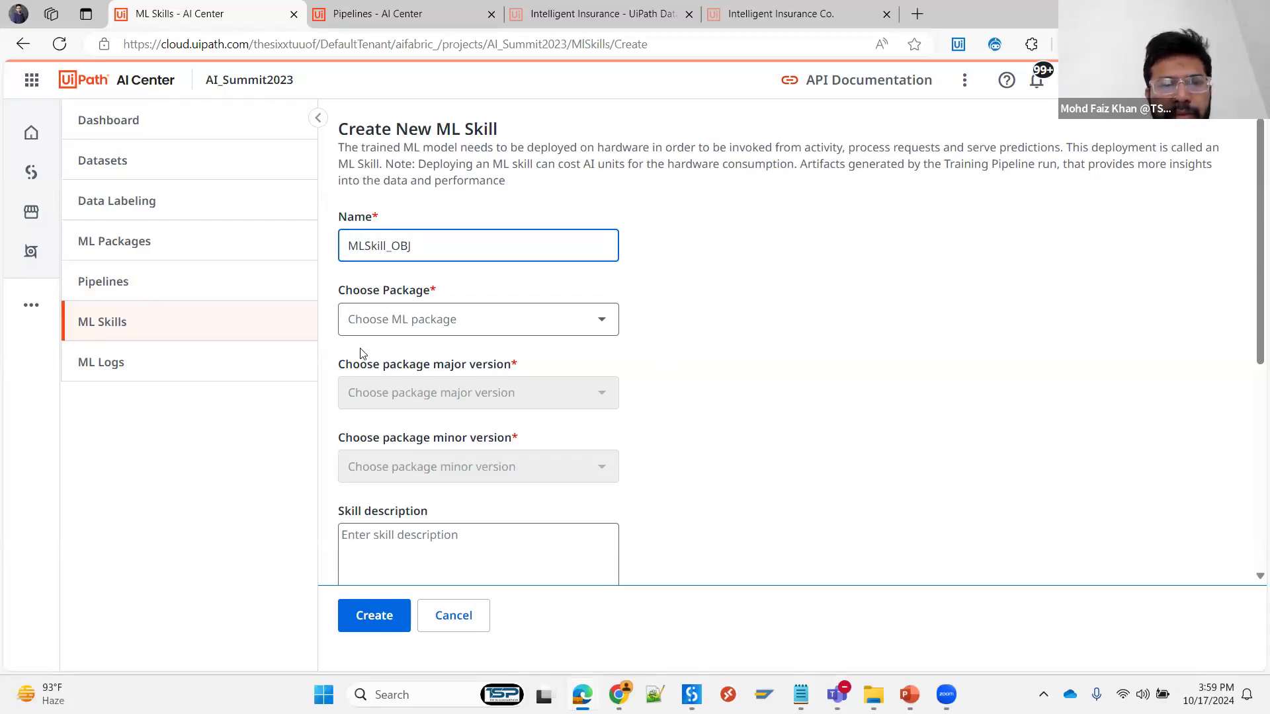
- Choose the package PKG_AutoInsuranceImageAnalysis with major version 1 and minor version 1 for the ML skill
click(424, 319)
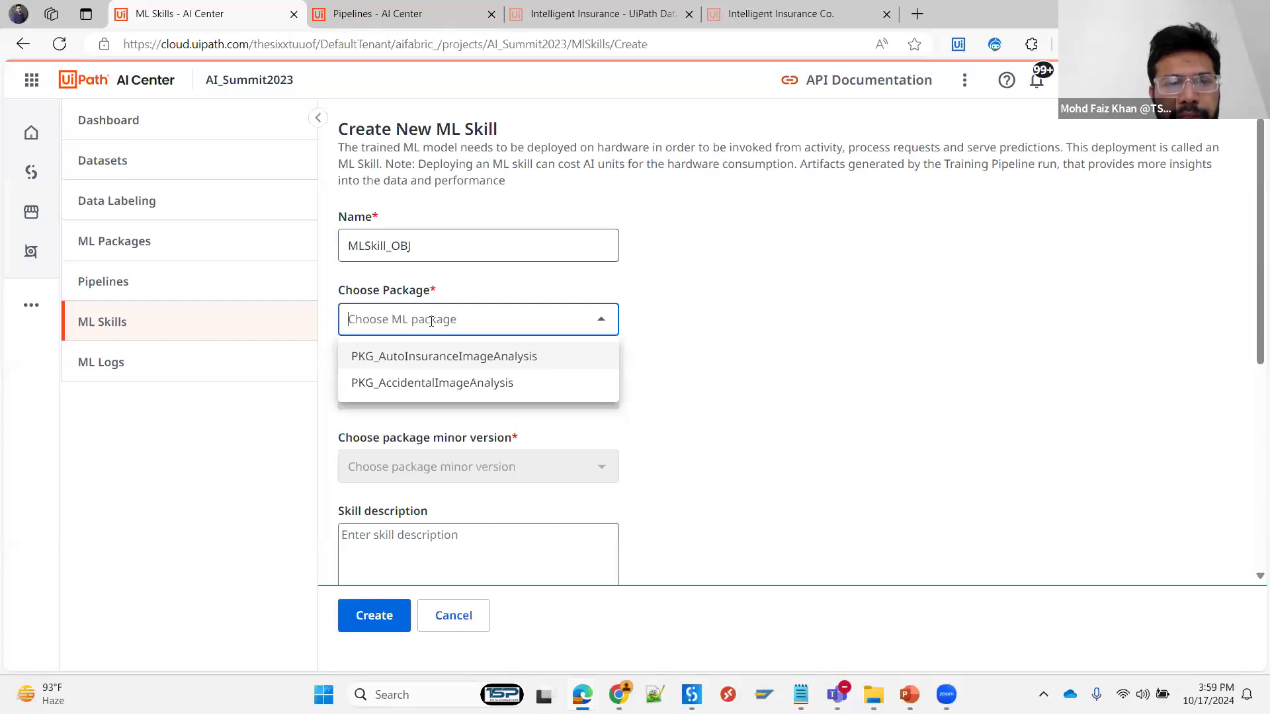
click(442, 362)
scroll(410, 277, down, 3)
click(409, 227)
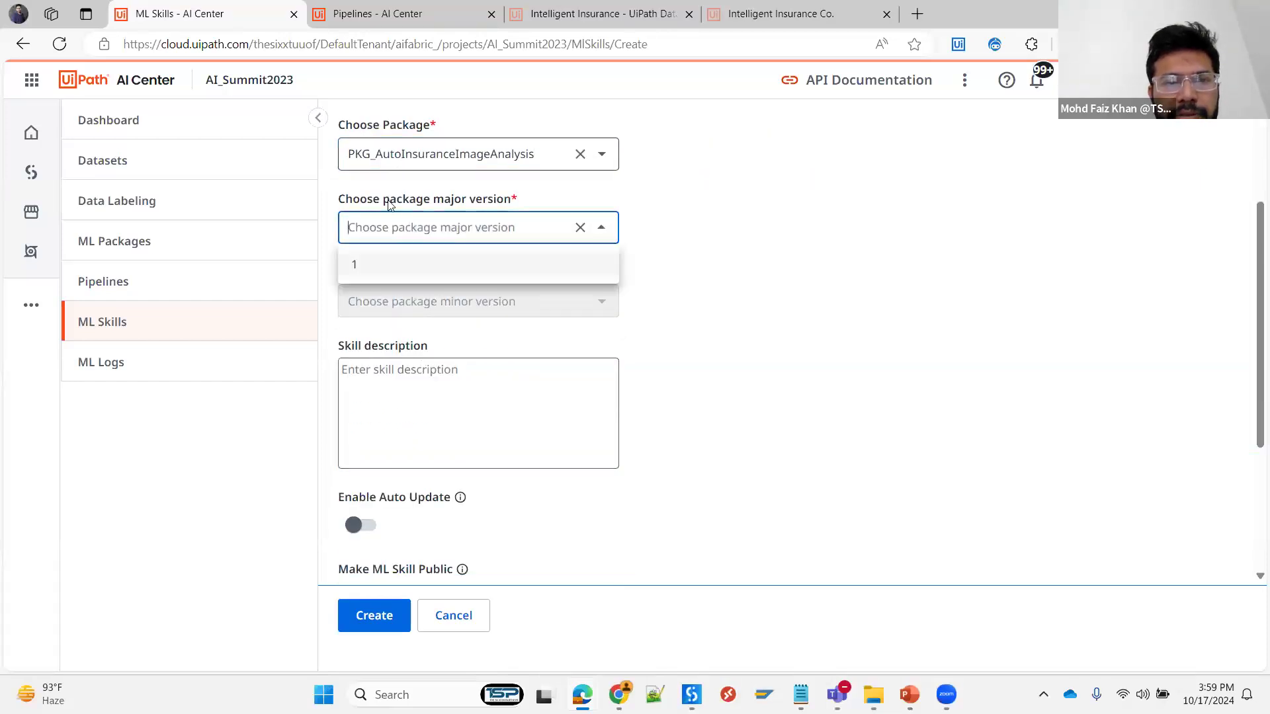
click(386, 274)
click(453, 302)
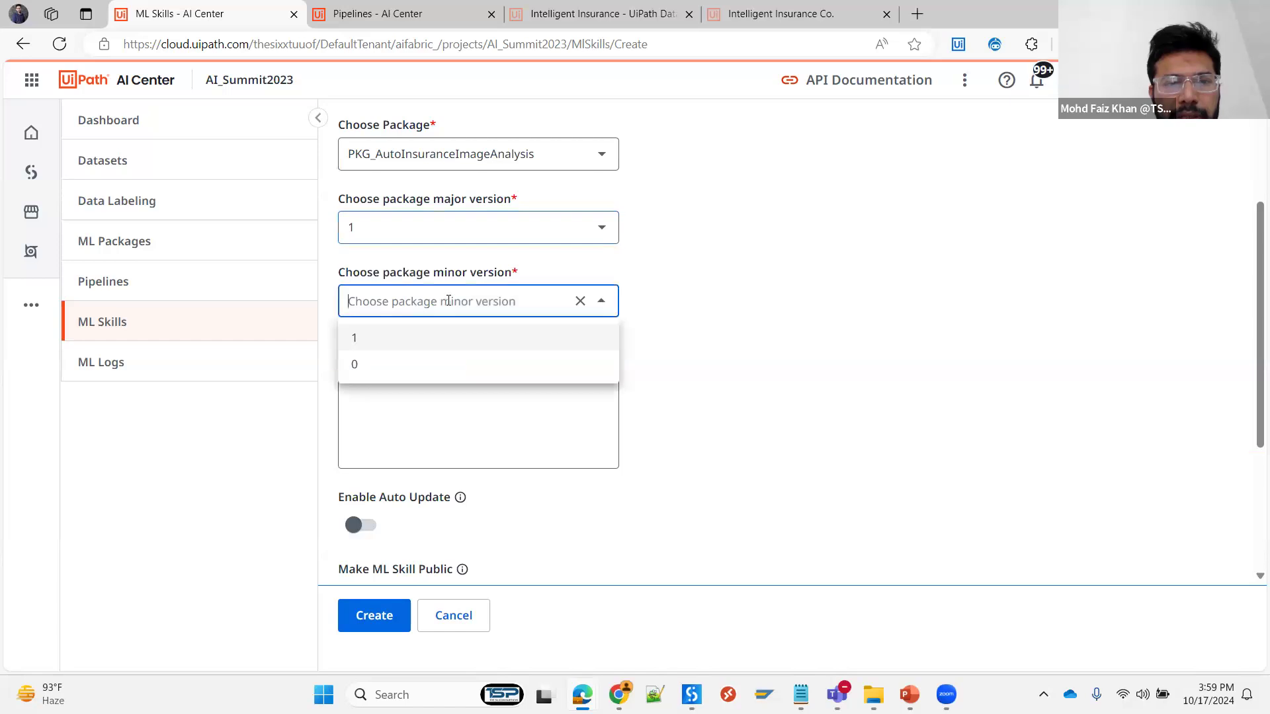
click(362, 341)
- Review the new ML skill's options for undeploying after inactivity, and return to the existing ML skills list without creating the skill
scroll(363, 341, down, 3)
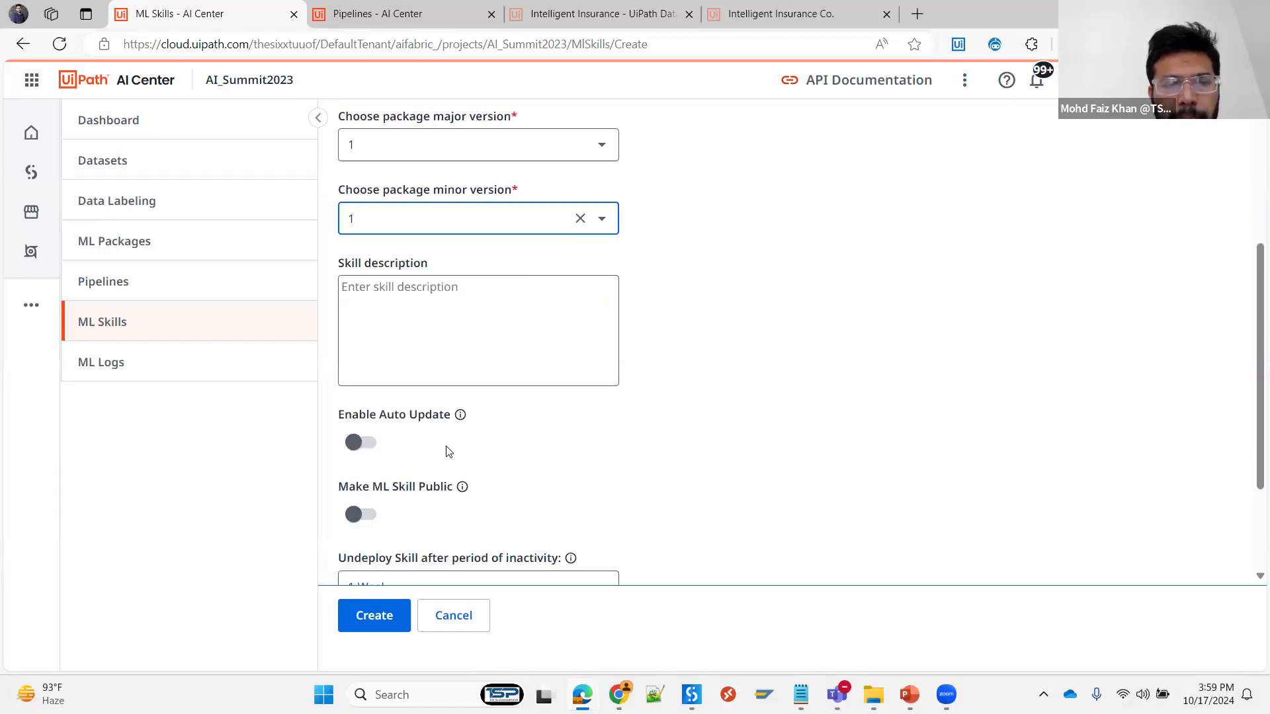
click(405, 438)
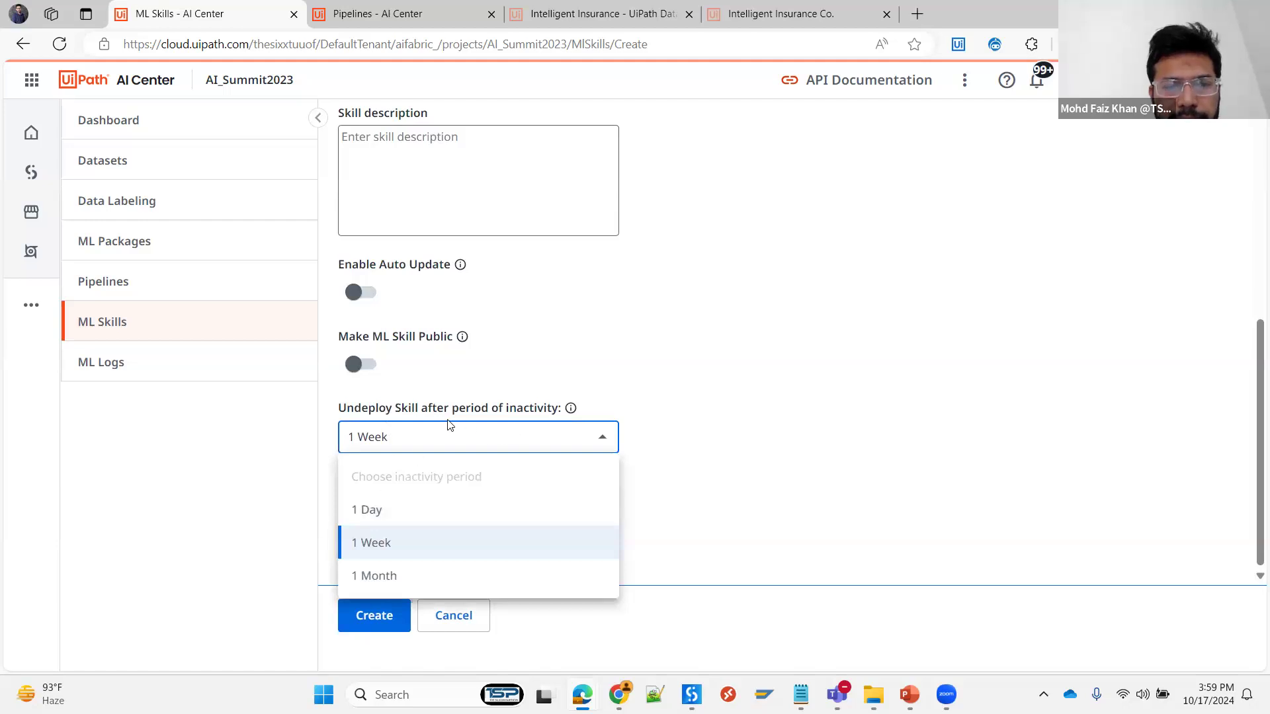
click(638, 522)
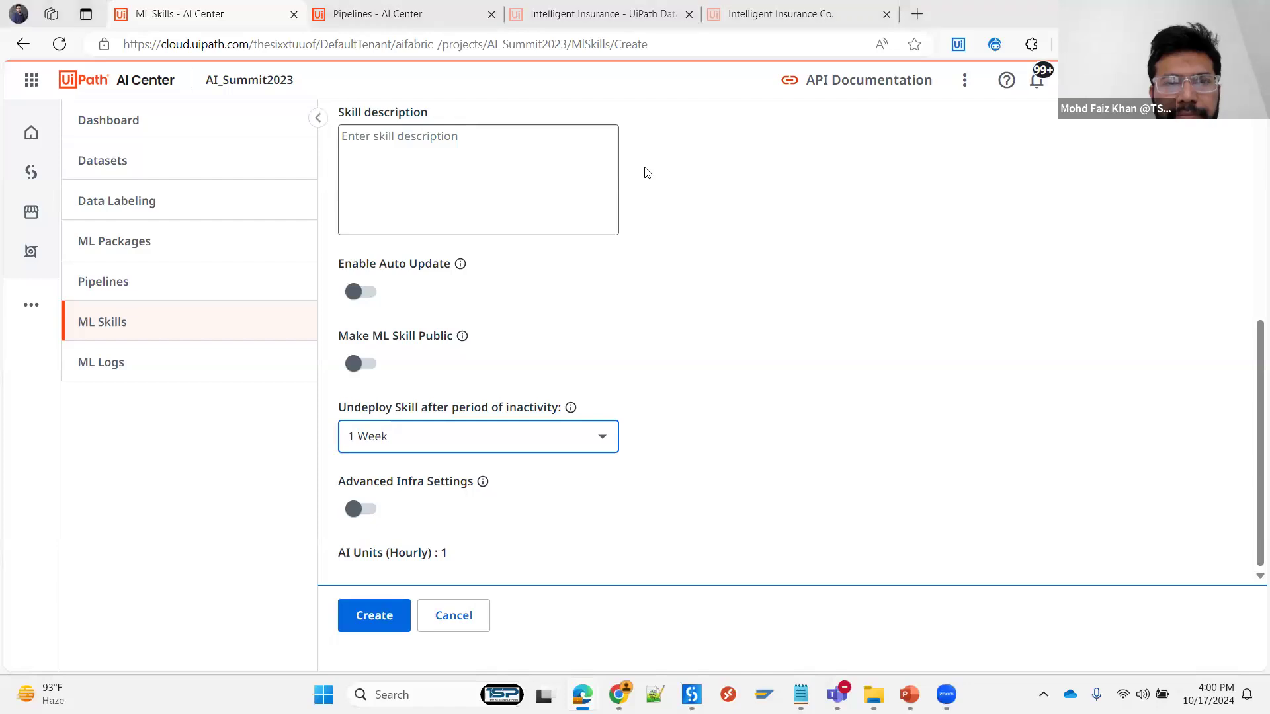
click(151, 329)
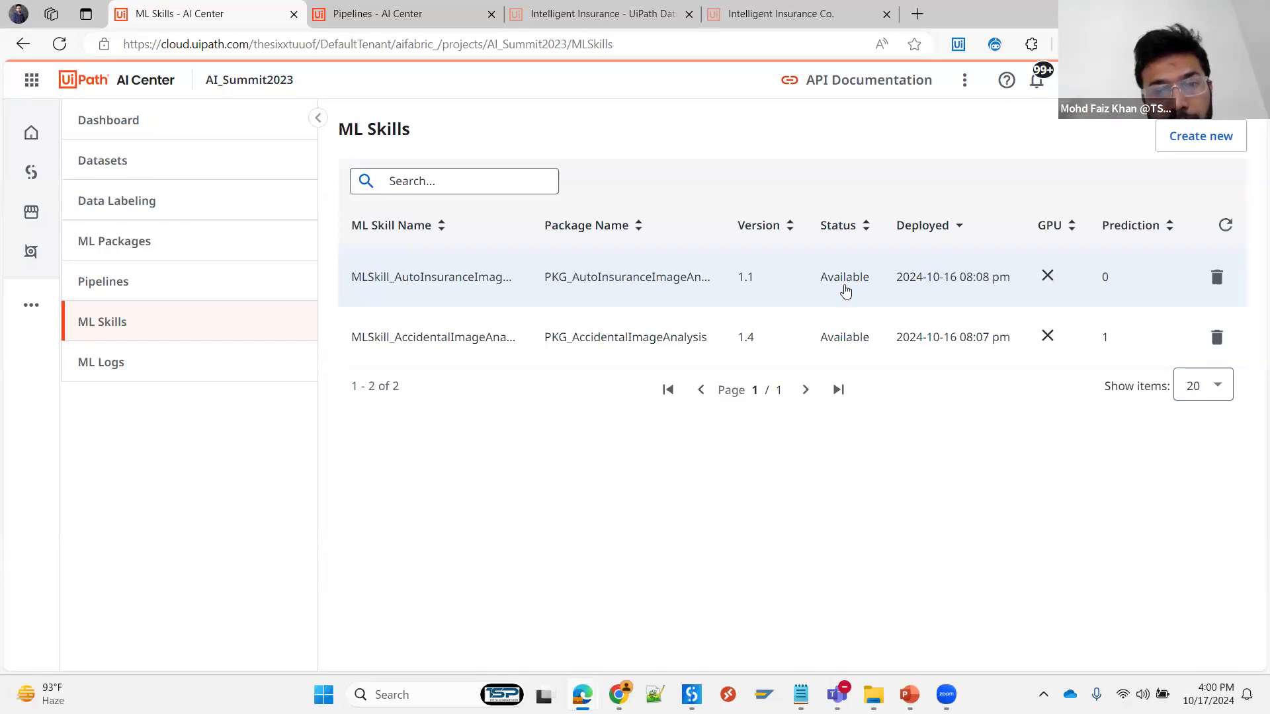
- Switch to UiPath Studio and examine the UiPath.MLServices.Activities and UiPath.WebAPI.Activities dependencies of the IntelligentInsuranceCo_AutoClaimSettlement project
mouse_move(692, 694)
click(688, 582)
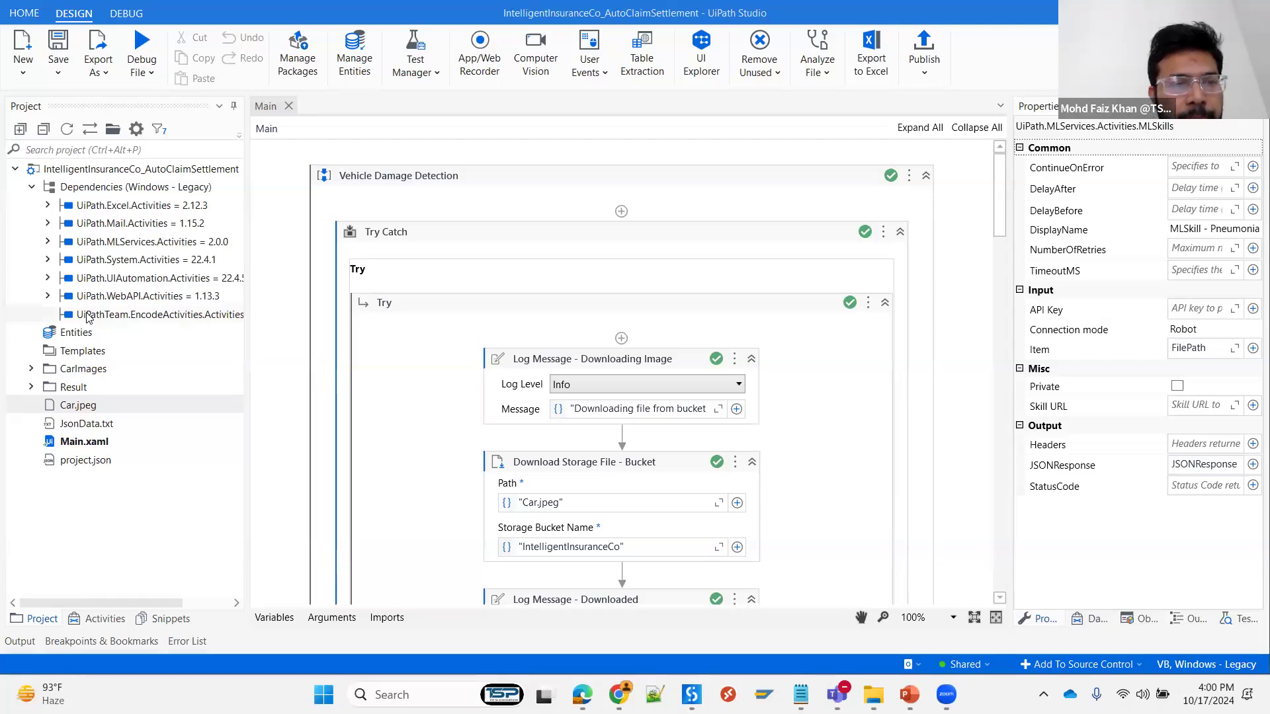
click(131, 246)
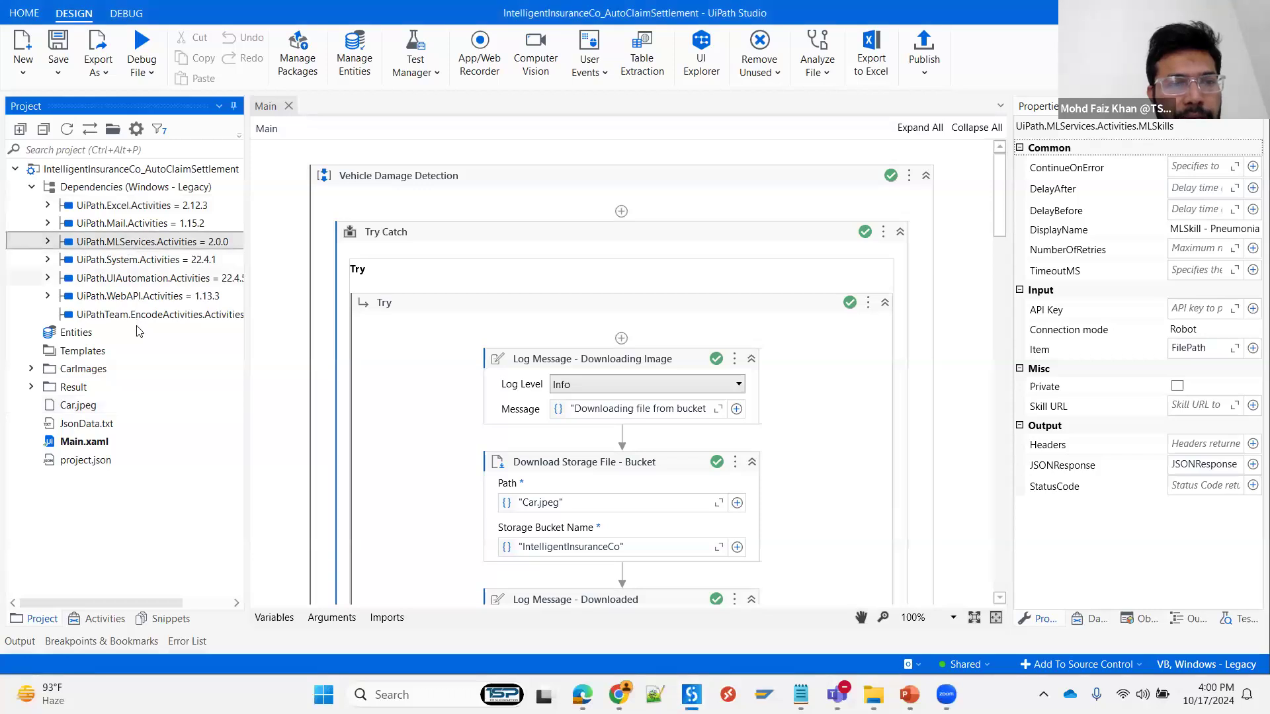
click(129, 299)
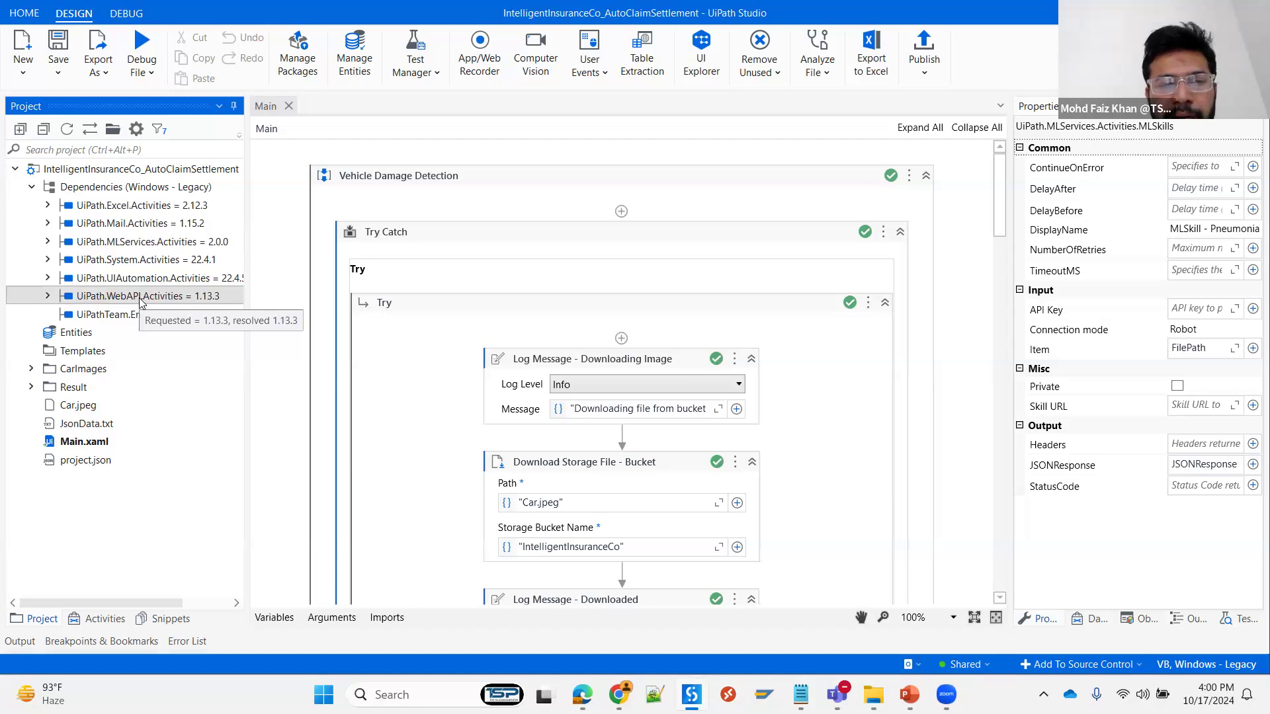
click(132, 246)
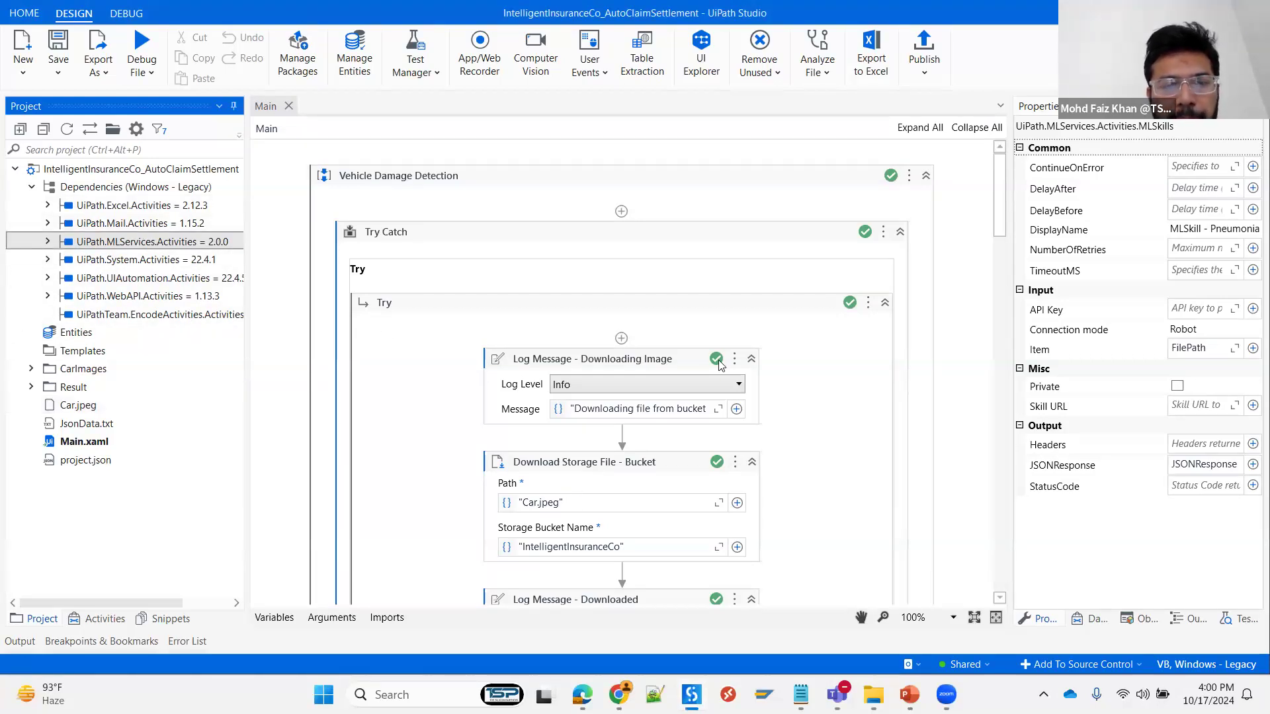
- Examine the Download Storage File - Bucket activity and the MLSkill - Pneumonia Prediction activity in the Main workflow
scroll(662, 305, down, 3)
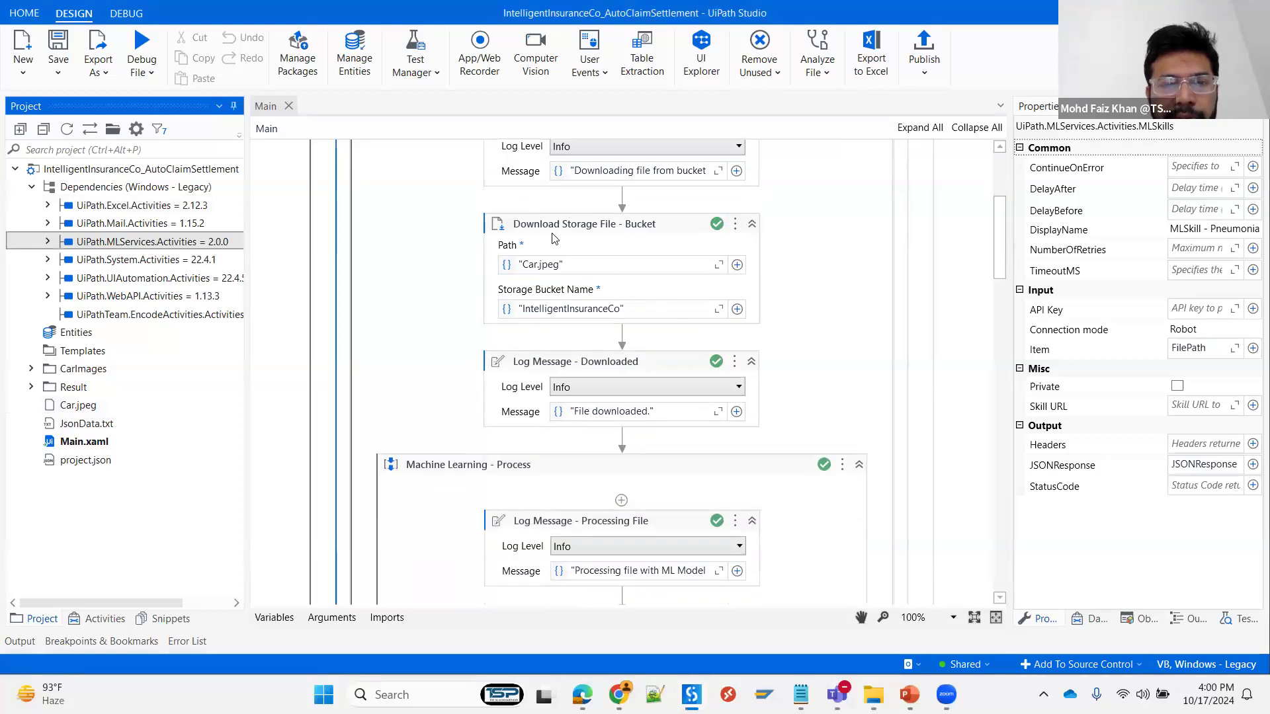
click(552, 230)
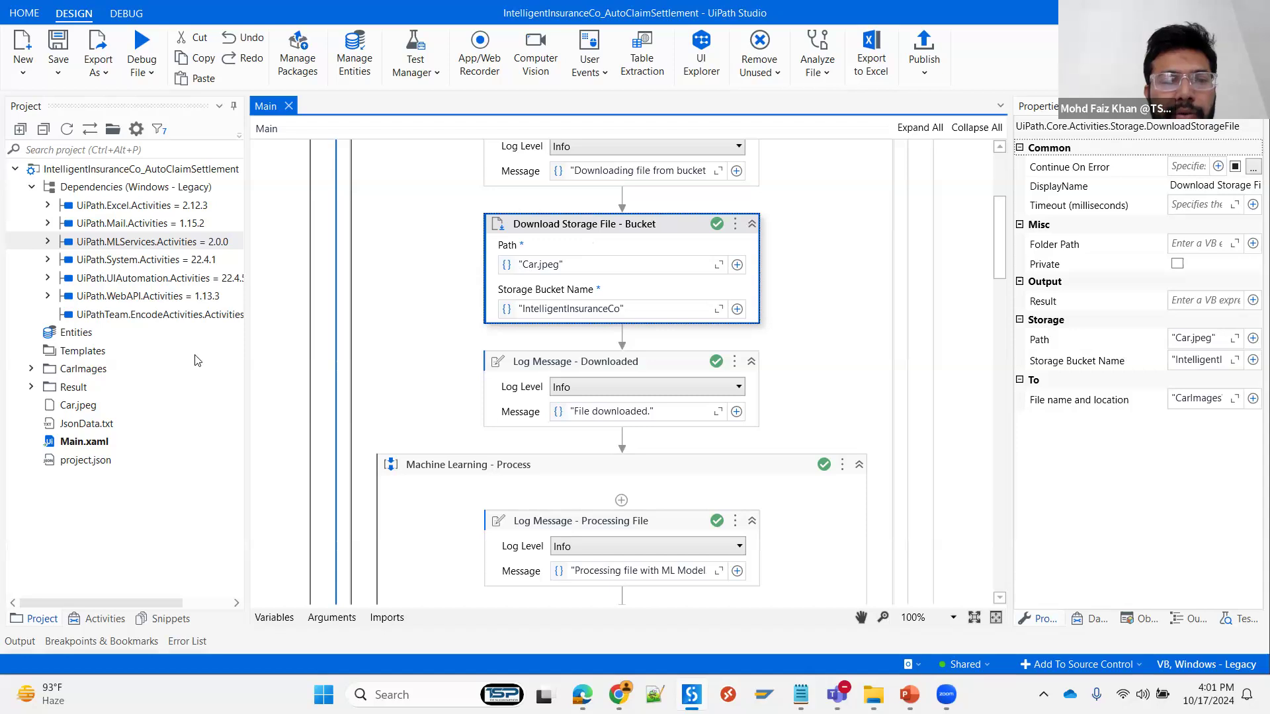
scroll(598, 291, down, 5)
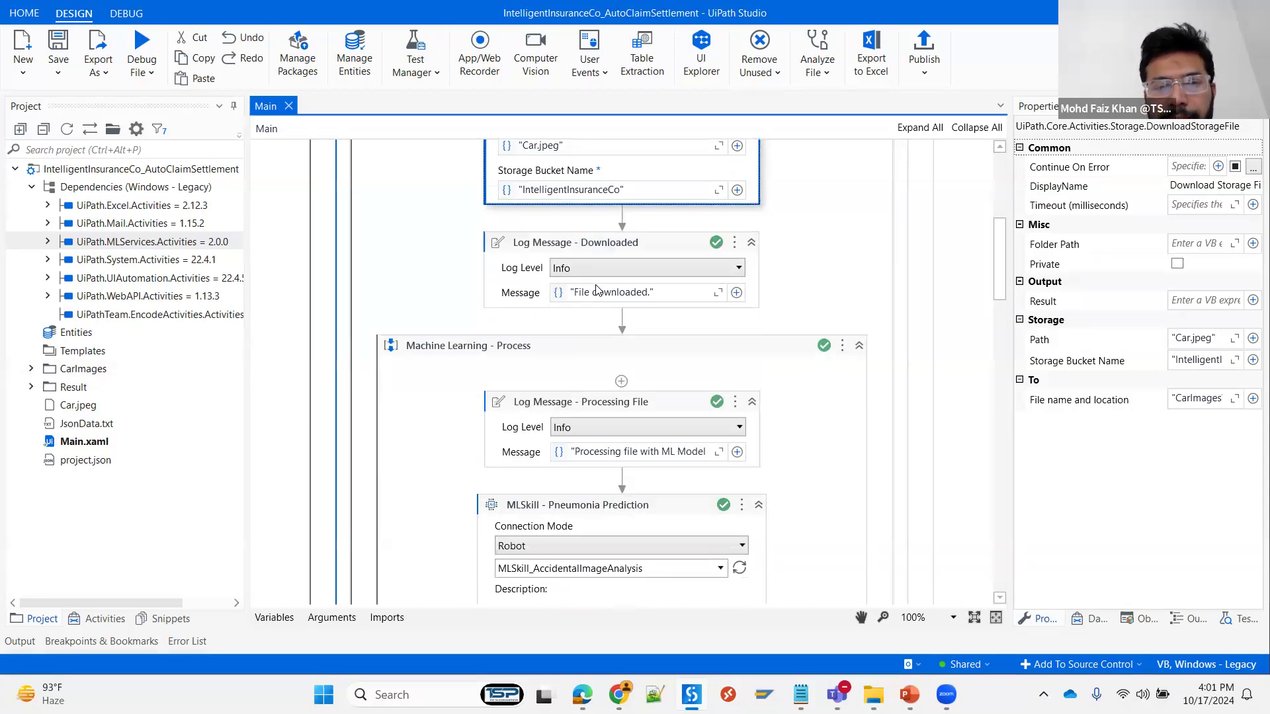
scroll(598, 291, down, 1)
click(700, 358)
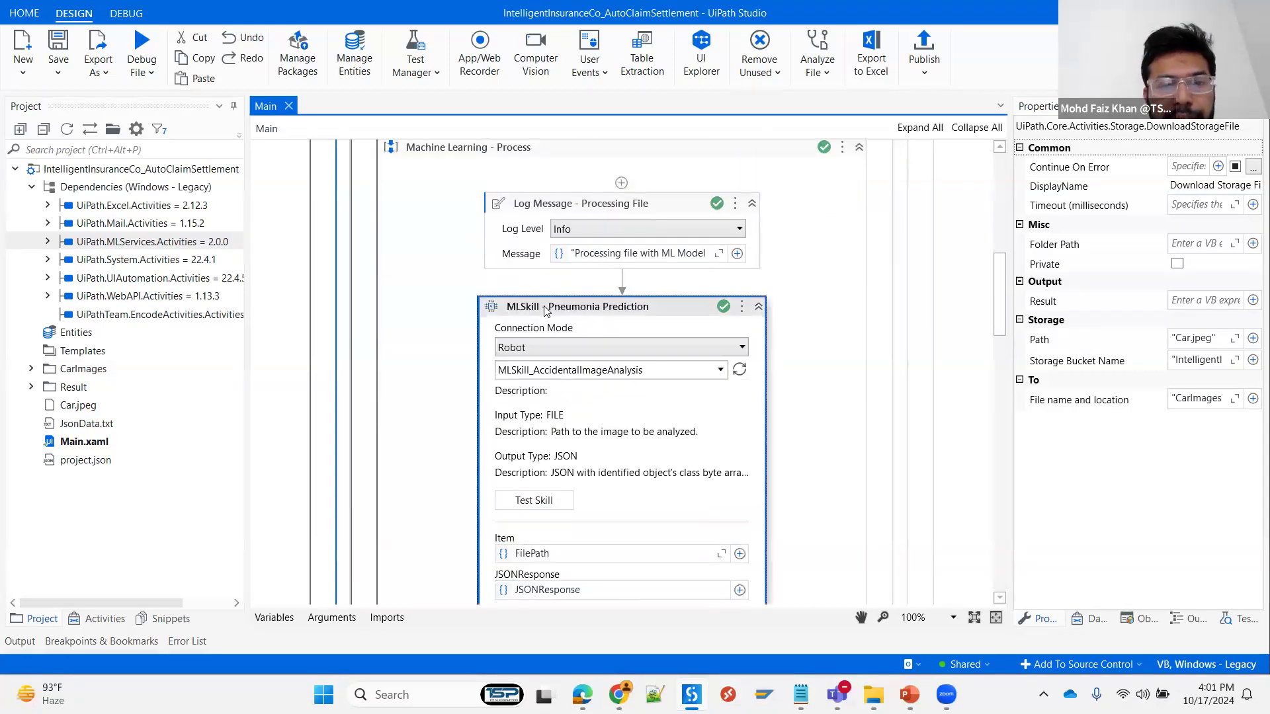
scroll(715, 382, down, 2)
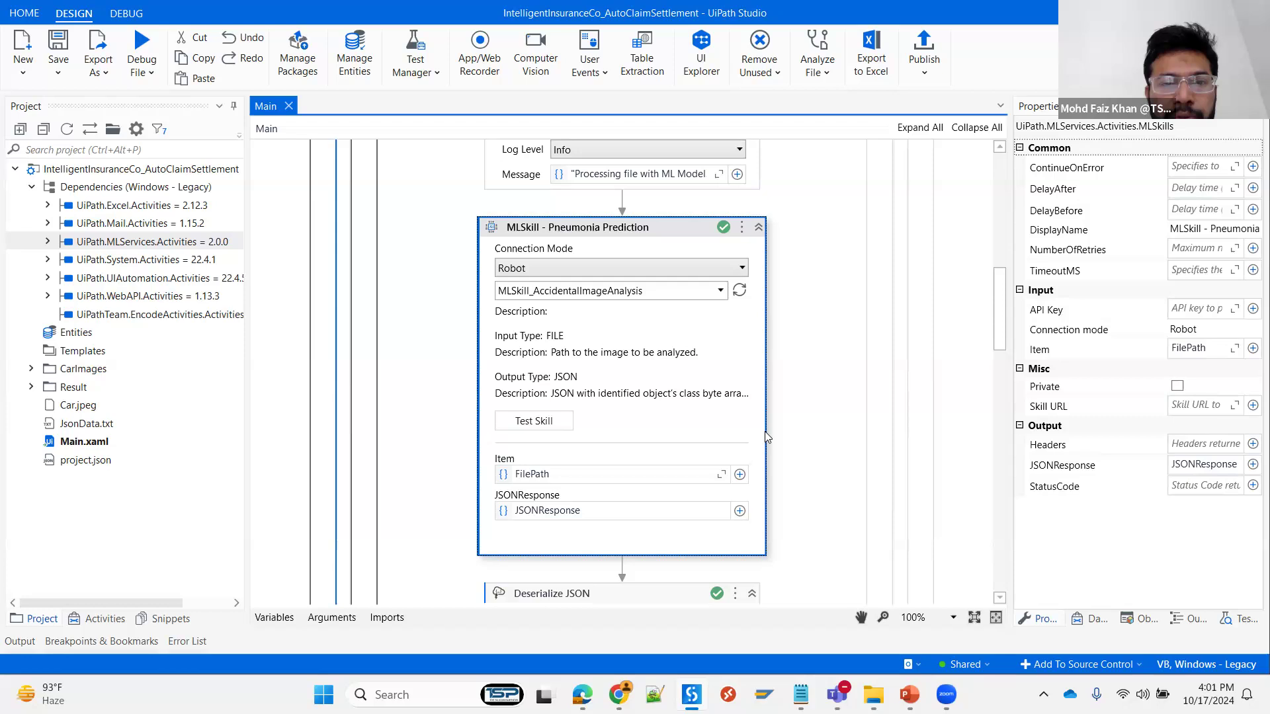
click(535, 422)
click(500, 422)
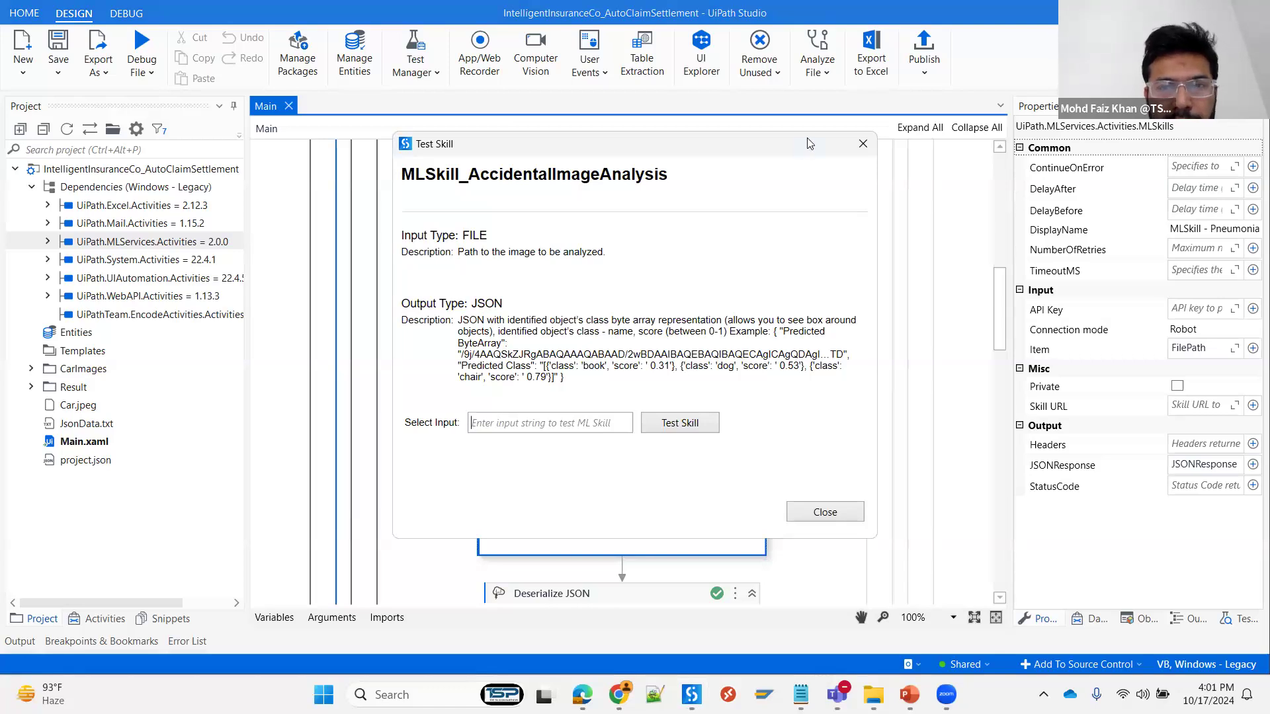
click(864, 144)
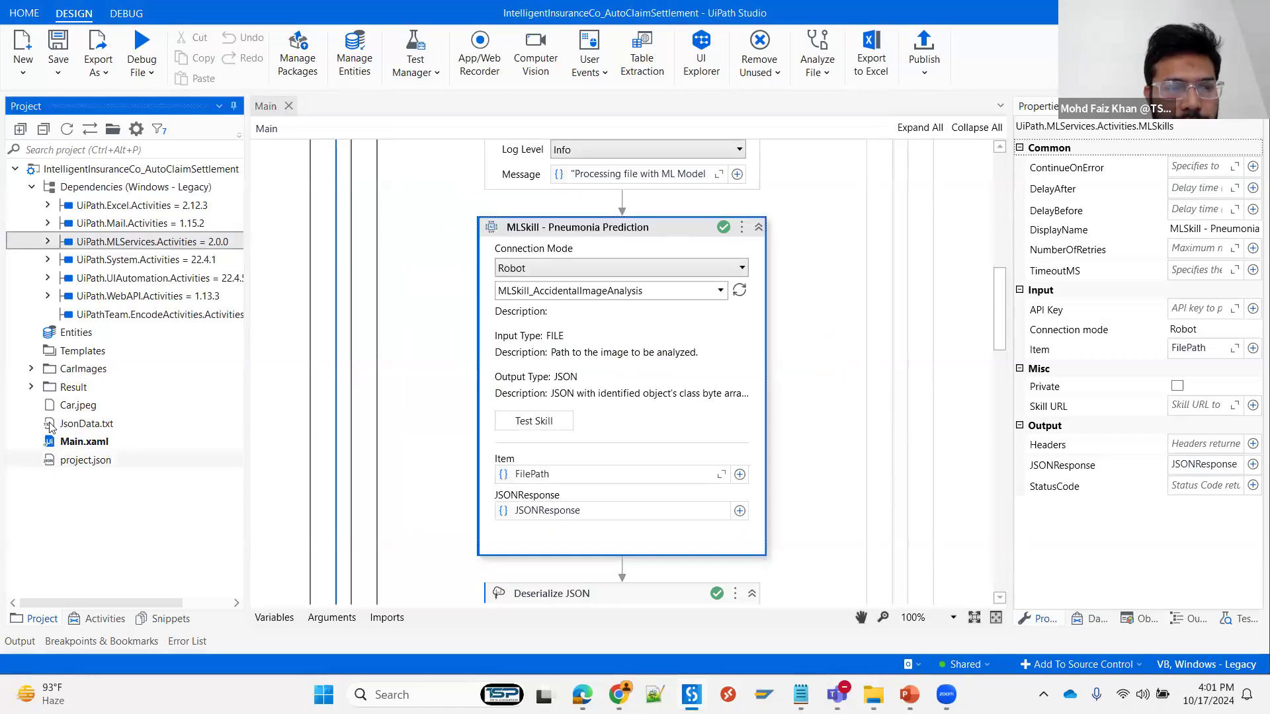
- Open the project folder in File Explorer, copy the full path of Car.jpeg, and return to the Studio workflow
click(112, 129)
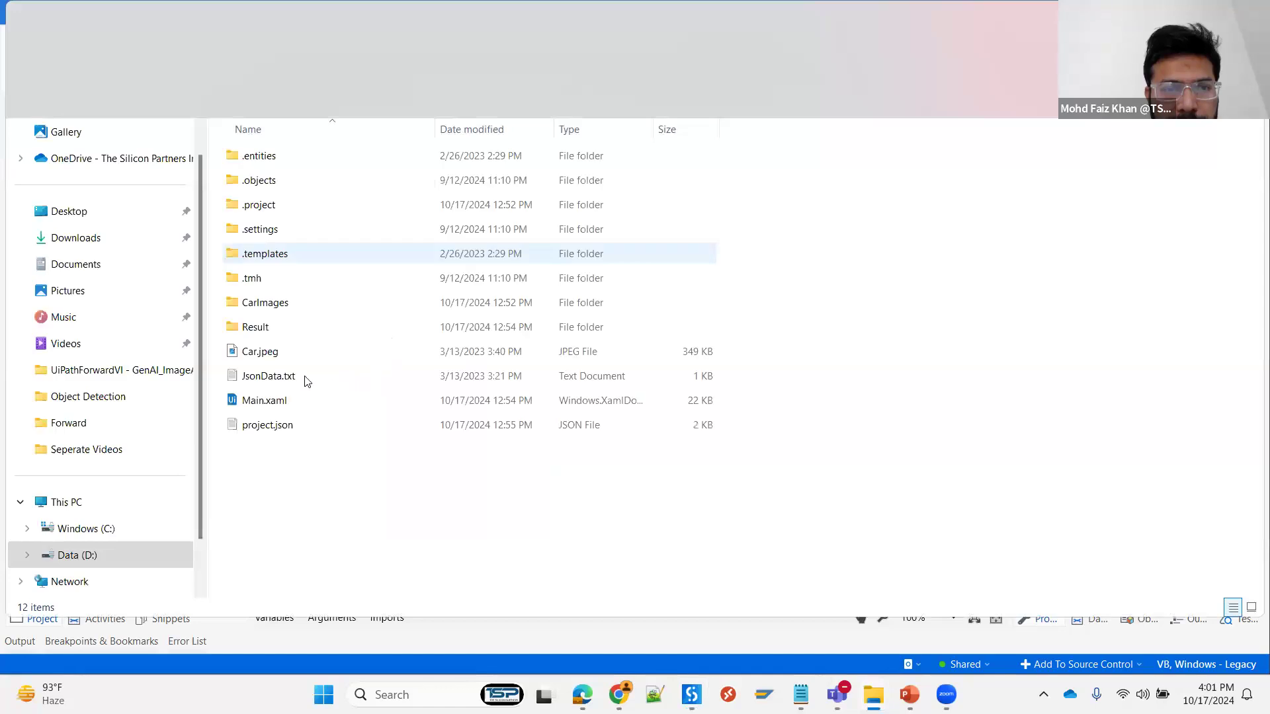
click(252, 353)
right_click(291, 353)
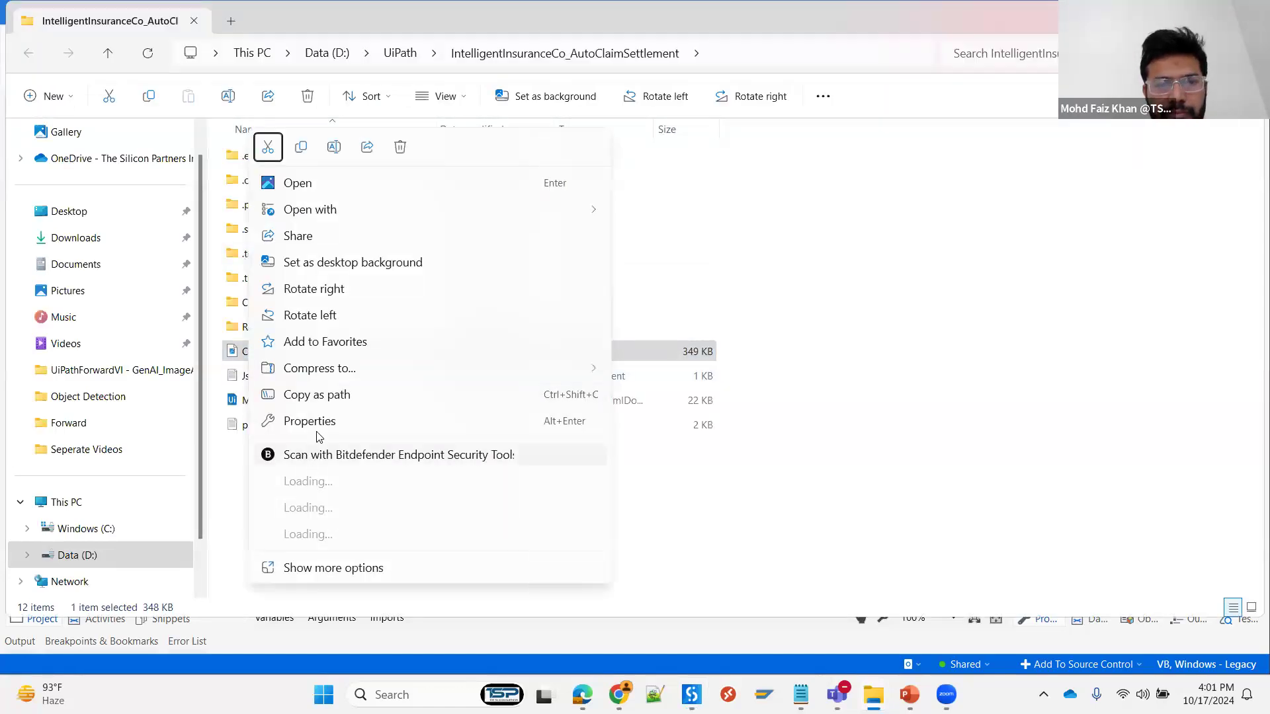
click(943, 196)
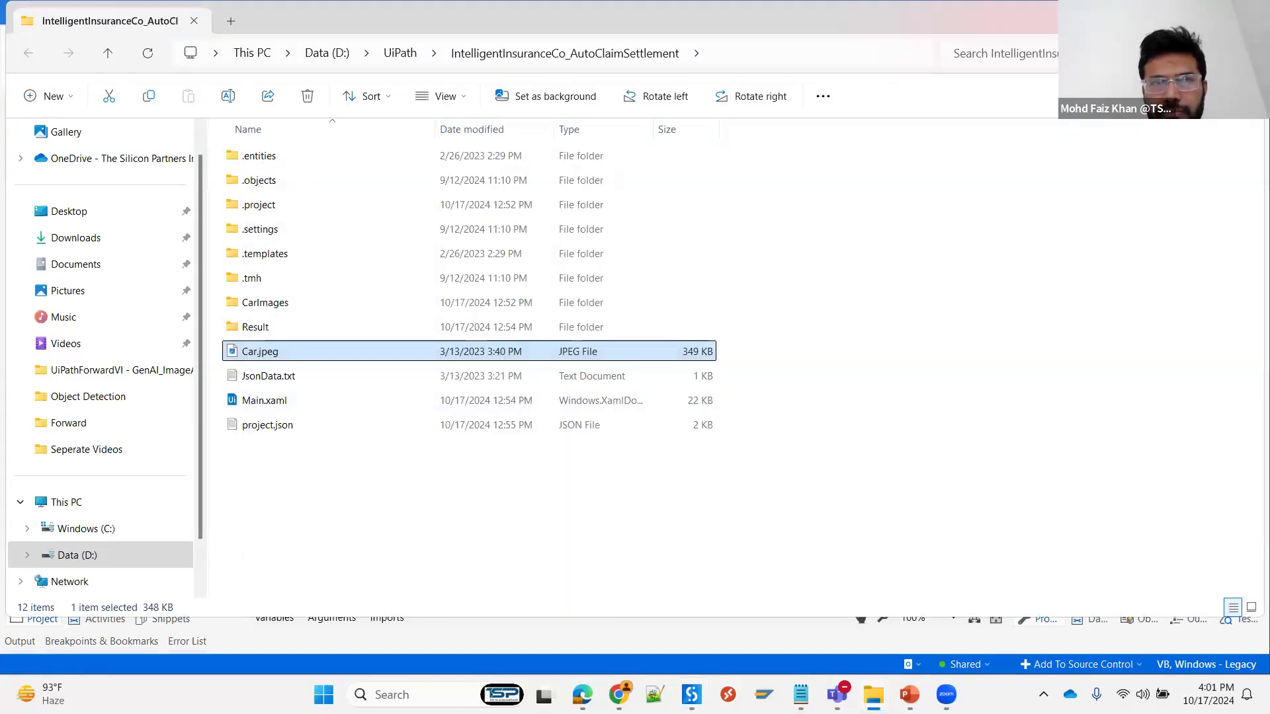
click(1169, 19)
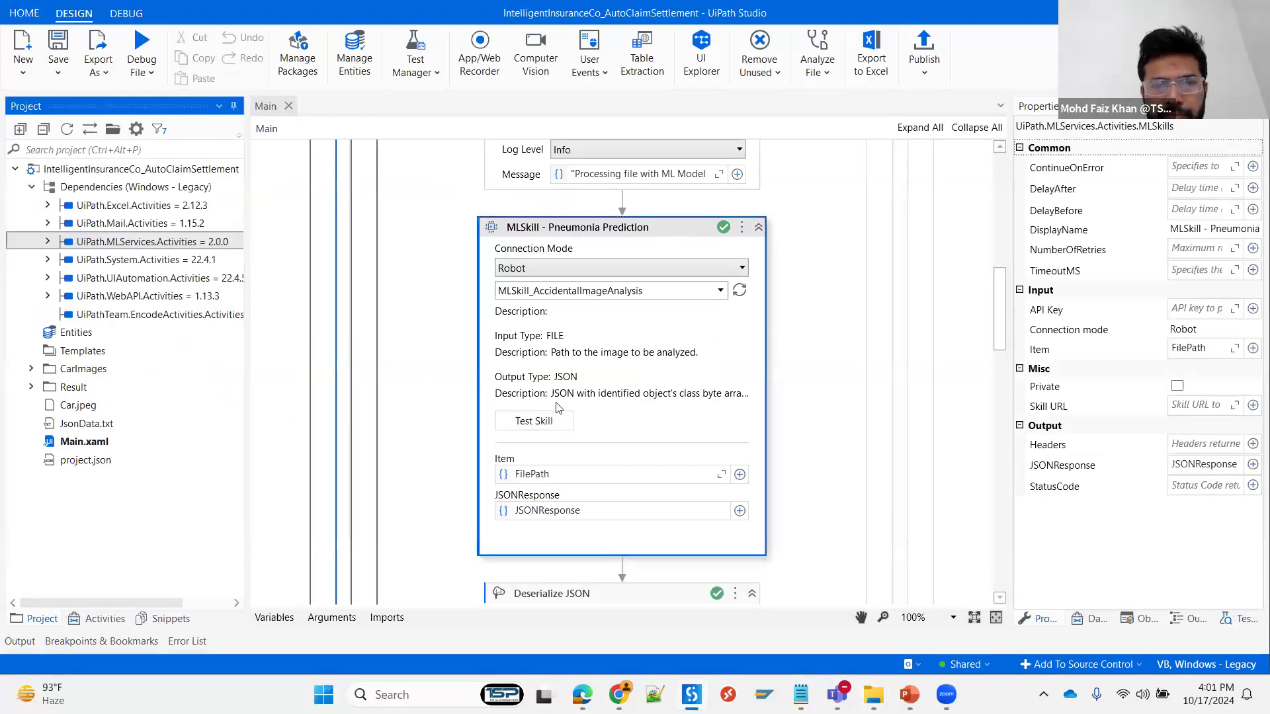
- Test MLSkill_AccidentalImageAnalysis with the Car.jpeg path from the IntelligentInsuranceCo_AutoClaimSettlement folder as input, entered without surrounding quotes
click(537, 422)
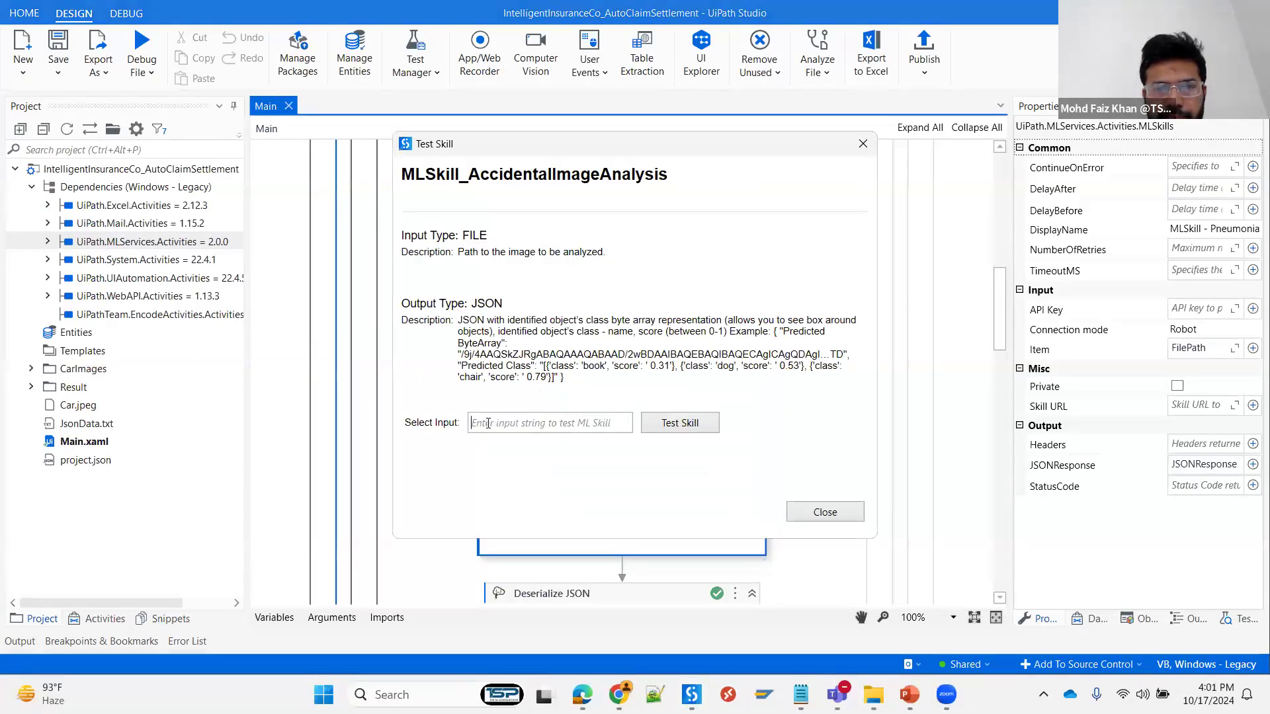
click(487, 423)
key(ctrl+v)
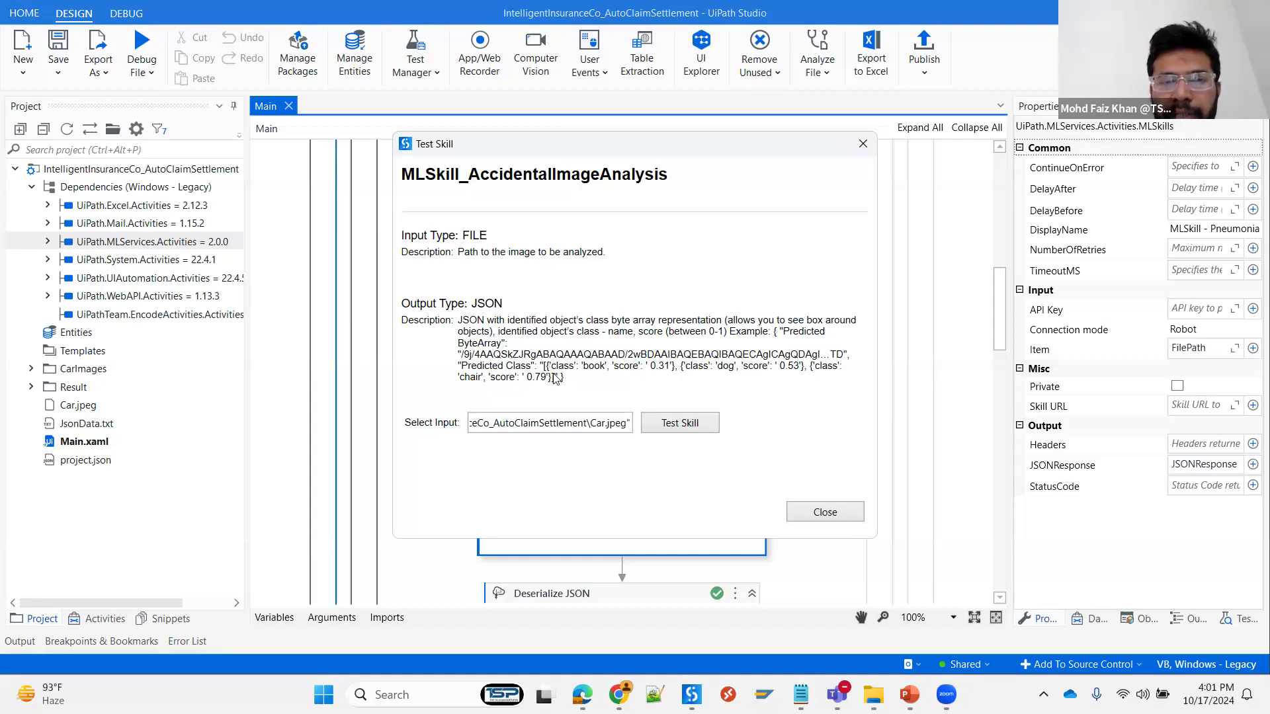
key(BackSpace)
drag(497, 420, 381, 424)
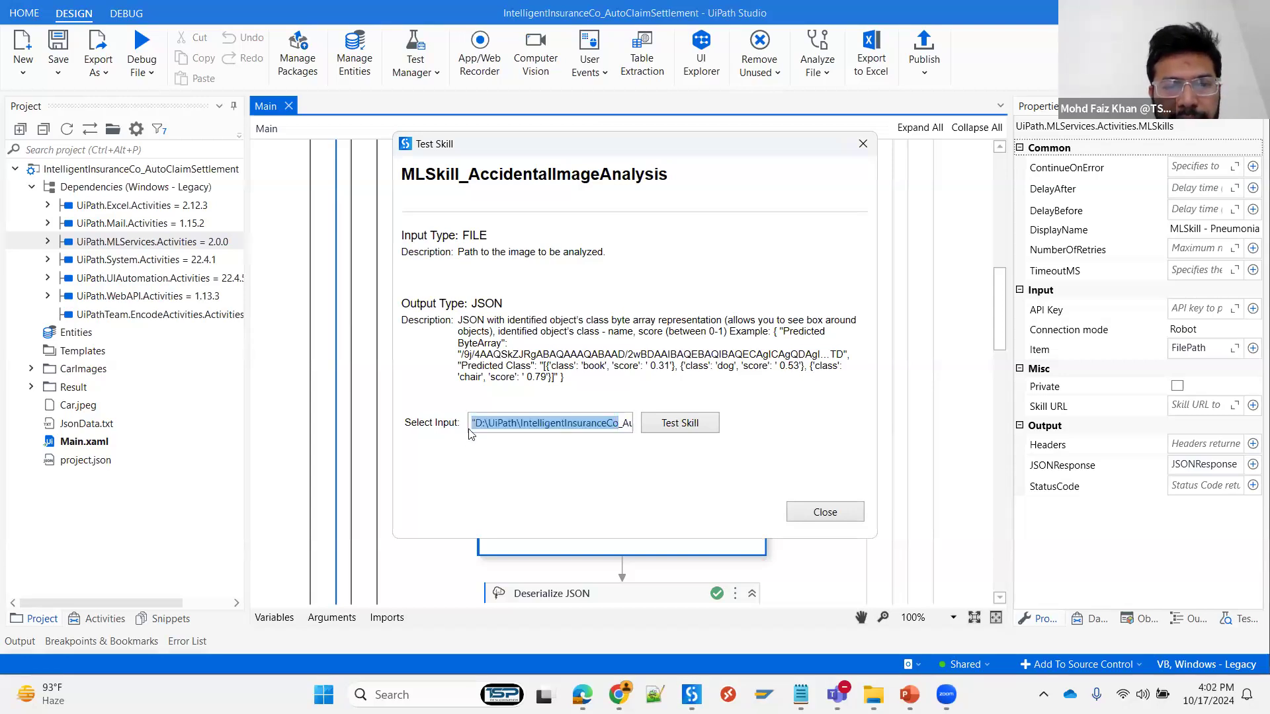
key(Home)
key(Delete)
click(683, 427)
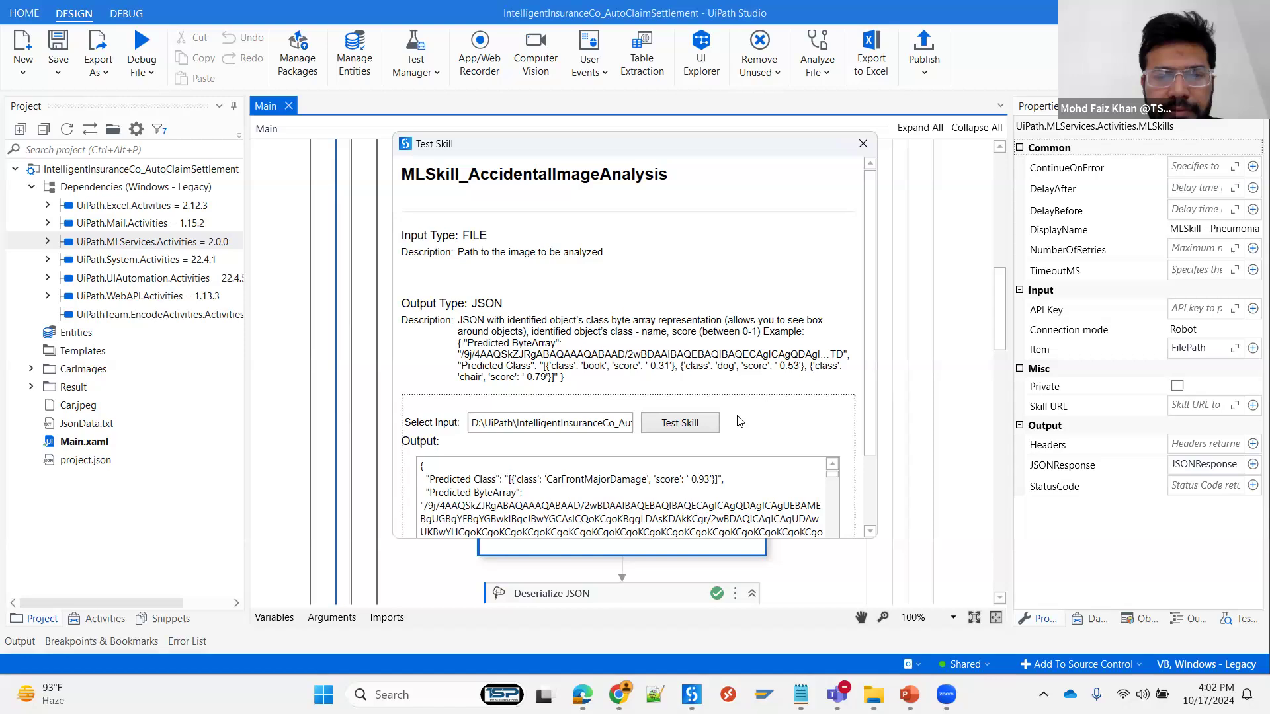
- Examine the predicted class, score and byte array in the skill test output, and close the test dialog
scroll(518, 490, down, 1)
scroll(578, 474, up, 1)
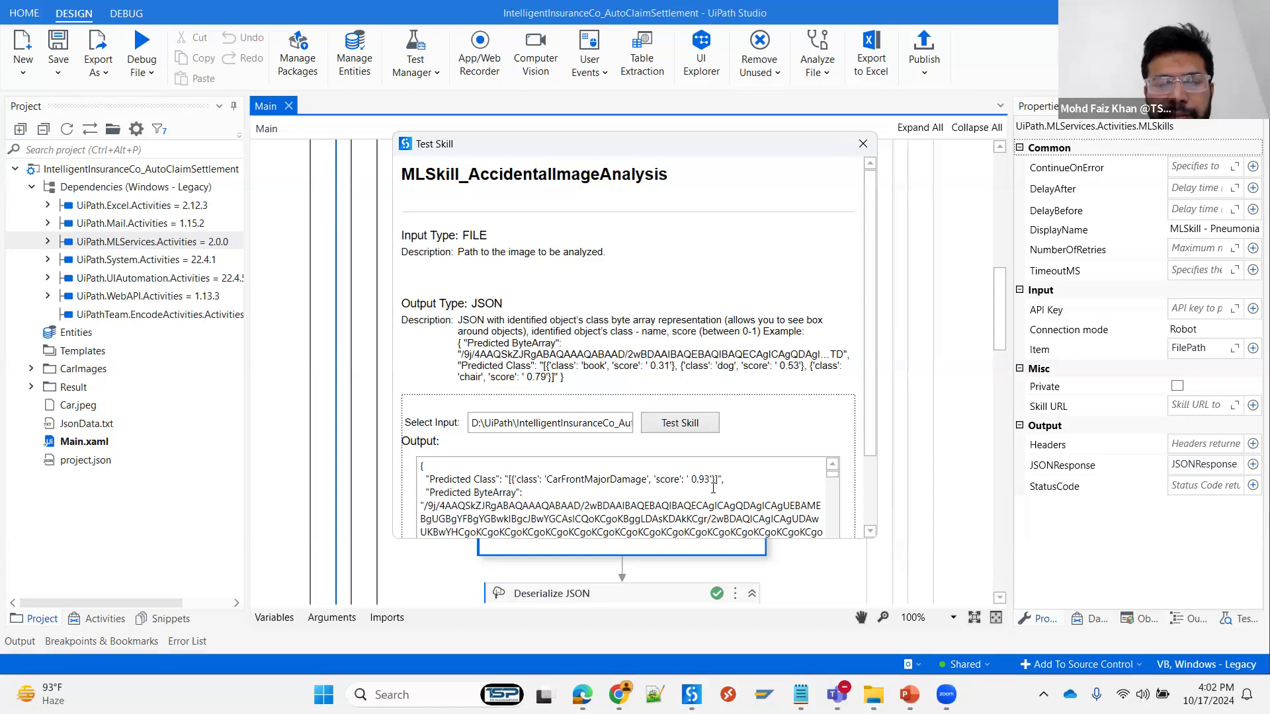
scroll(554, 496, down, 1)
scroll(417, 492, up, 1)
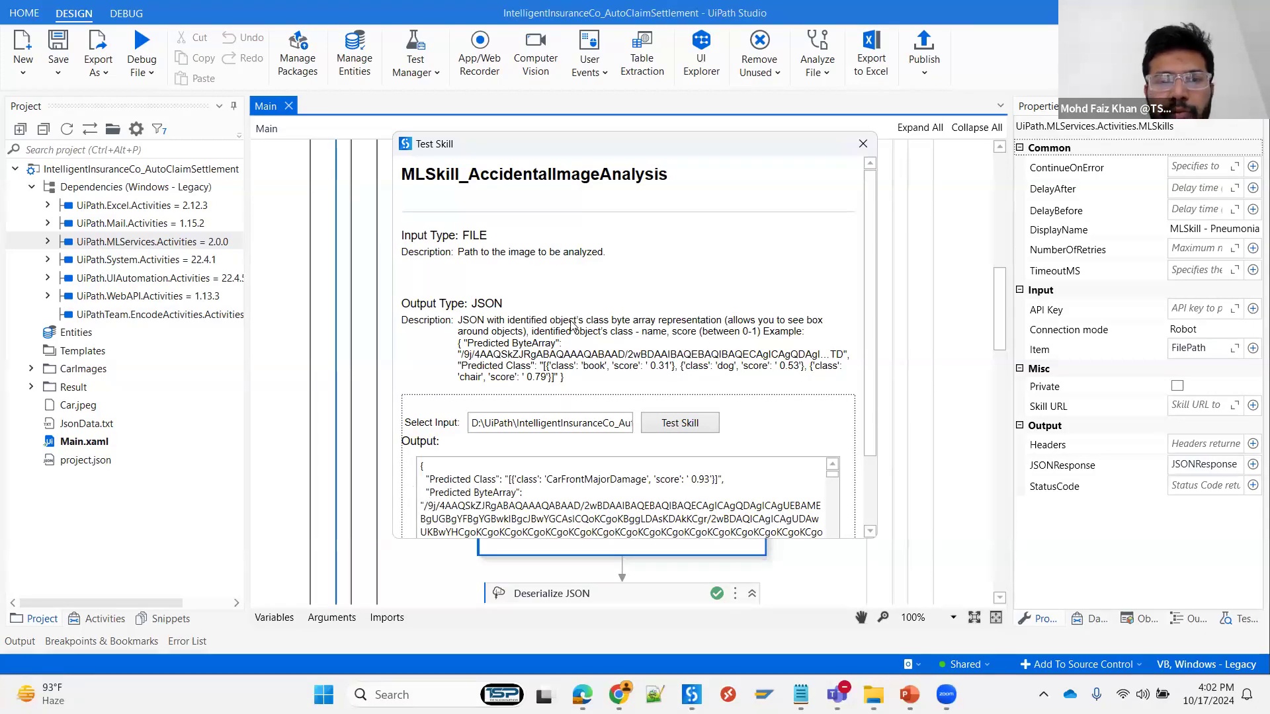
drag(604, 423, 629, 425)
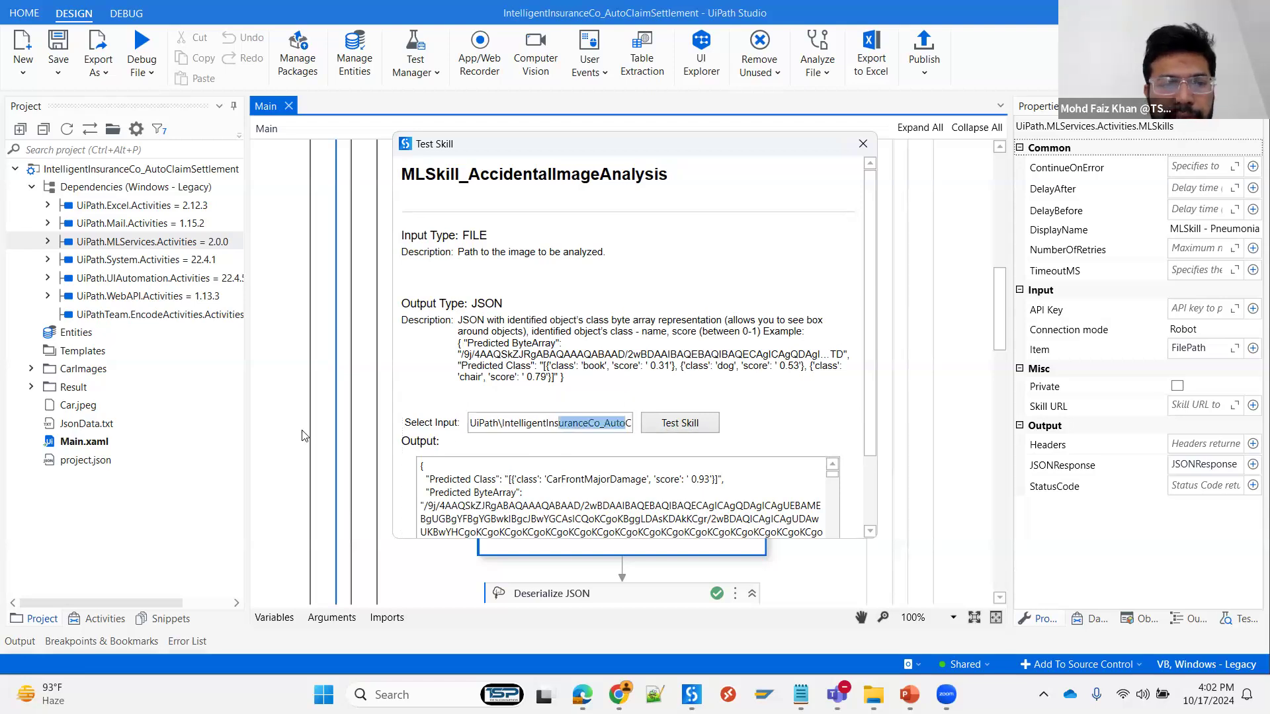
scroll(603, 515, down, 5)
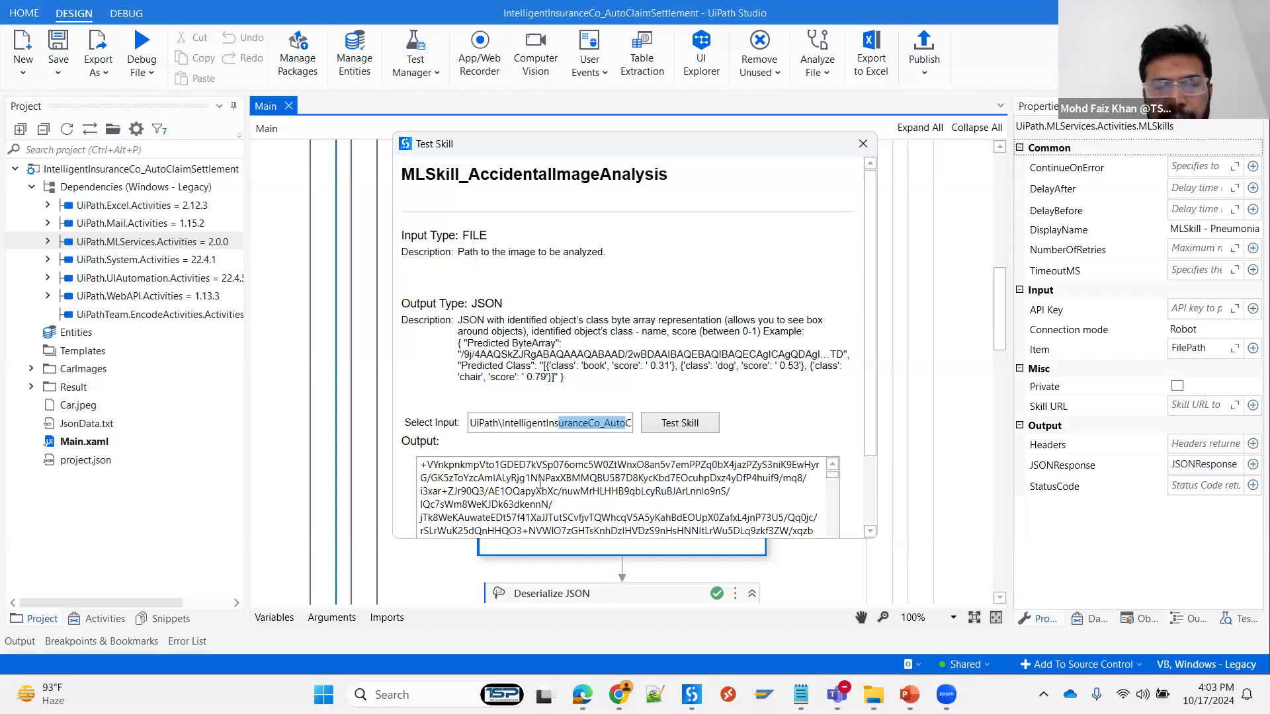
scroll(539, 485, down, 4)
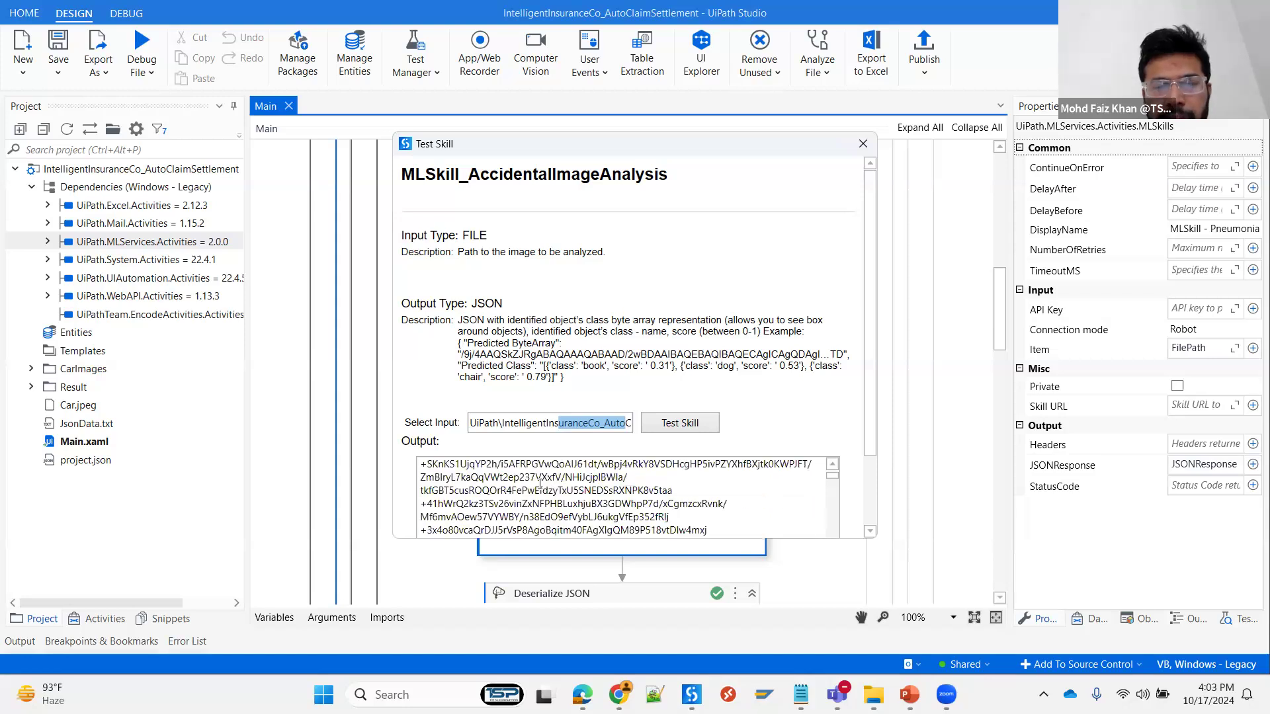
click(866, 147)
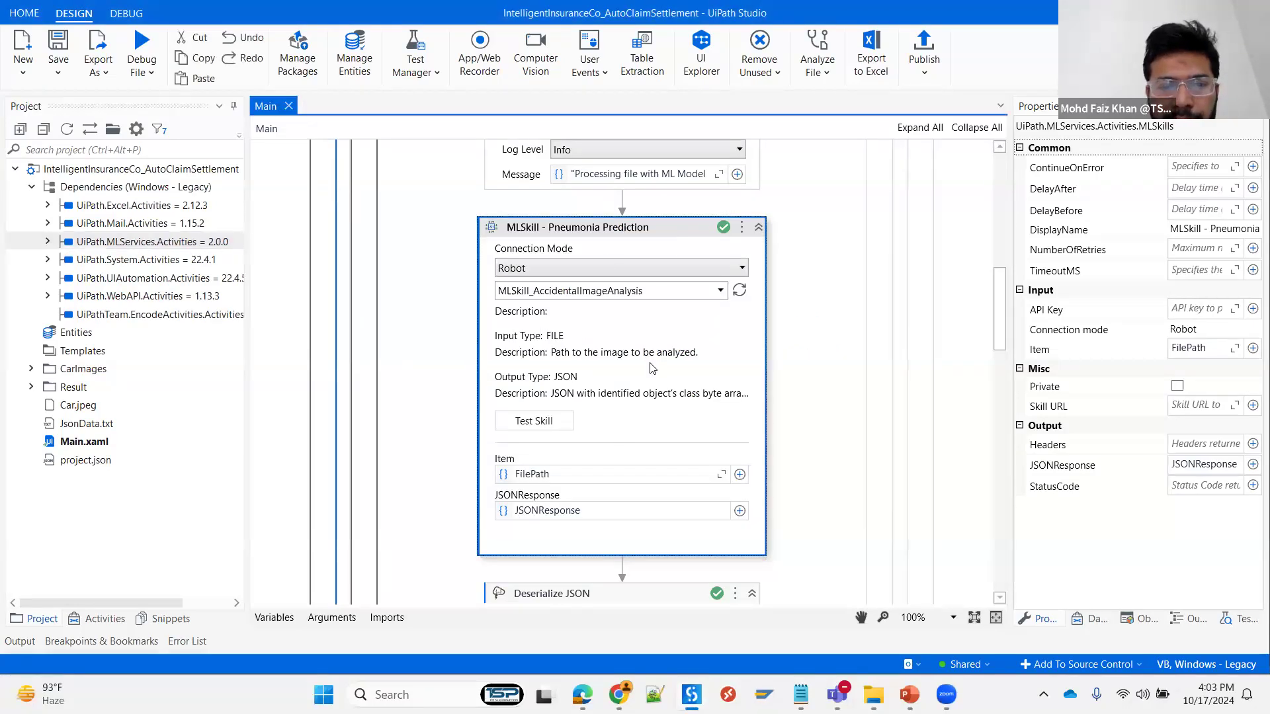
- Examine the Deserialize JSON, Decode Image from Base64 and Assign - Base64Value activities that process the ML skill's JSON response
scroll(546, 340, down, 6)
click(559, 327)
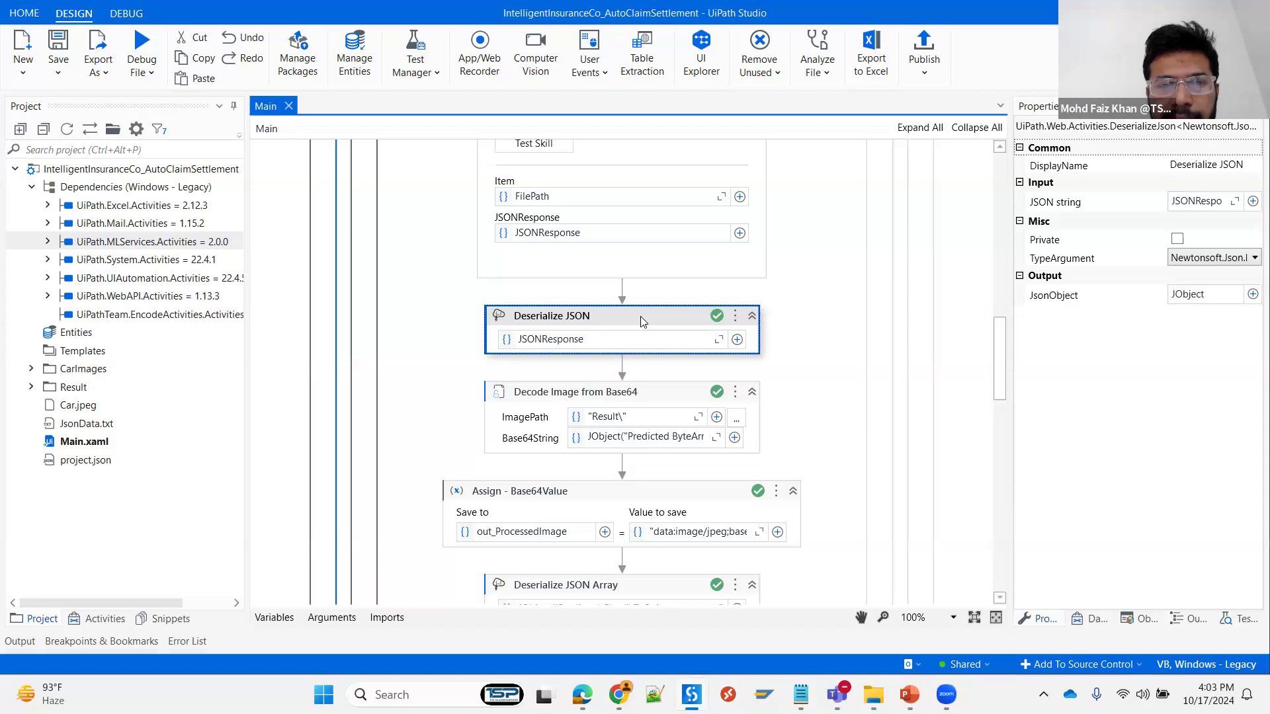
click(560, 397)
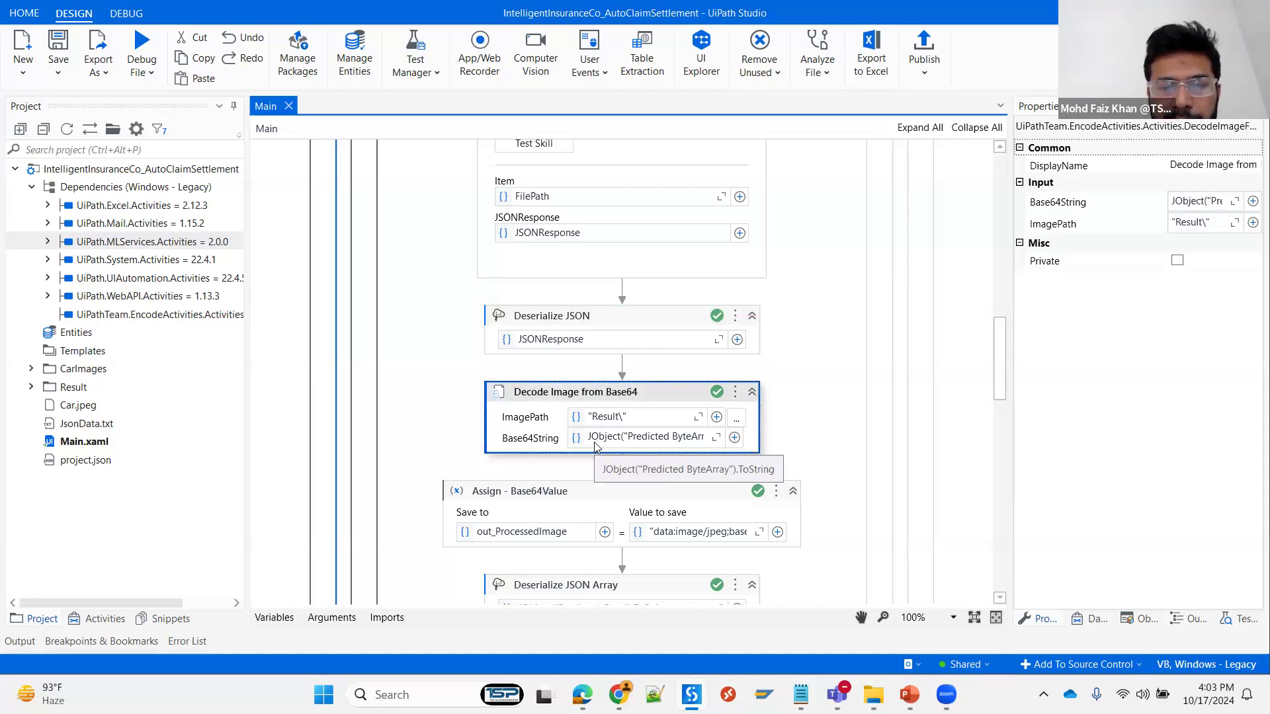
scroll(615, 440, down, 3)
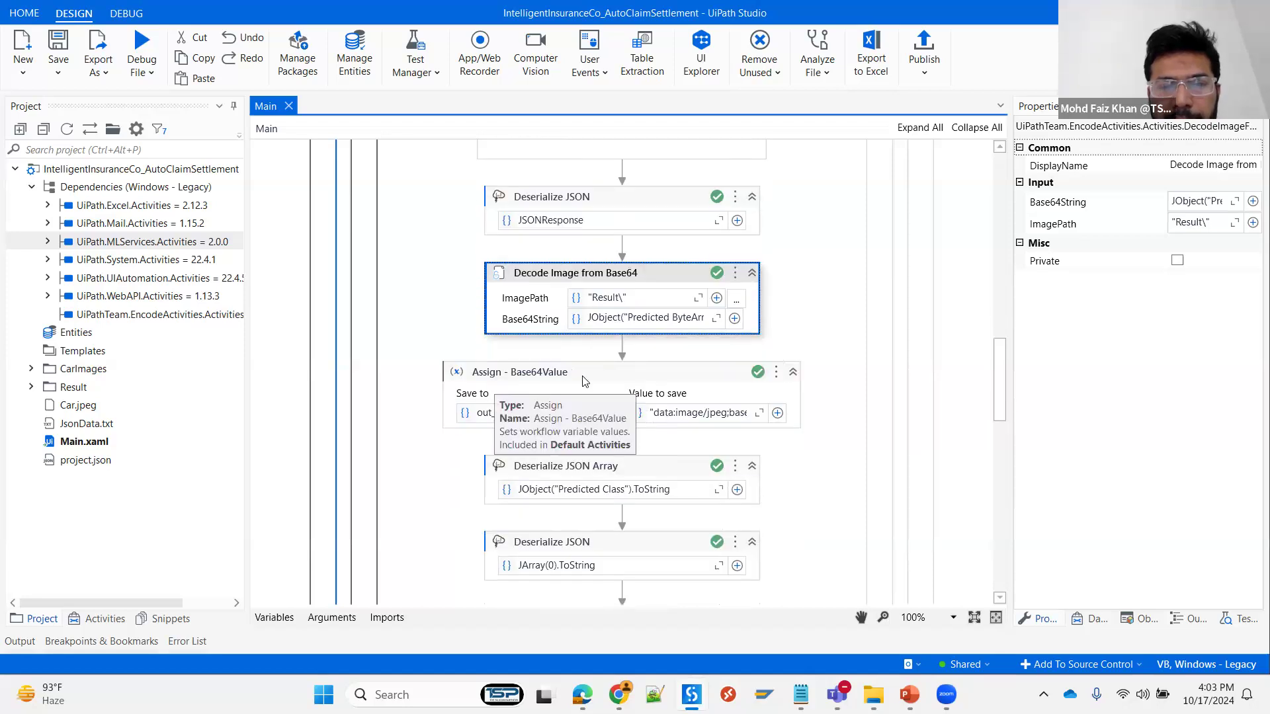
click(567, 426)
scroll(567, 427, down, 2)
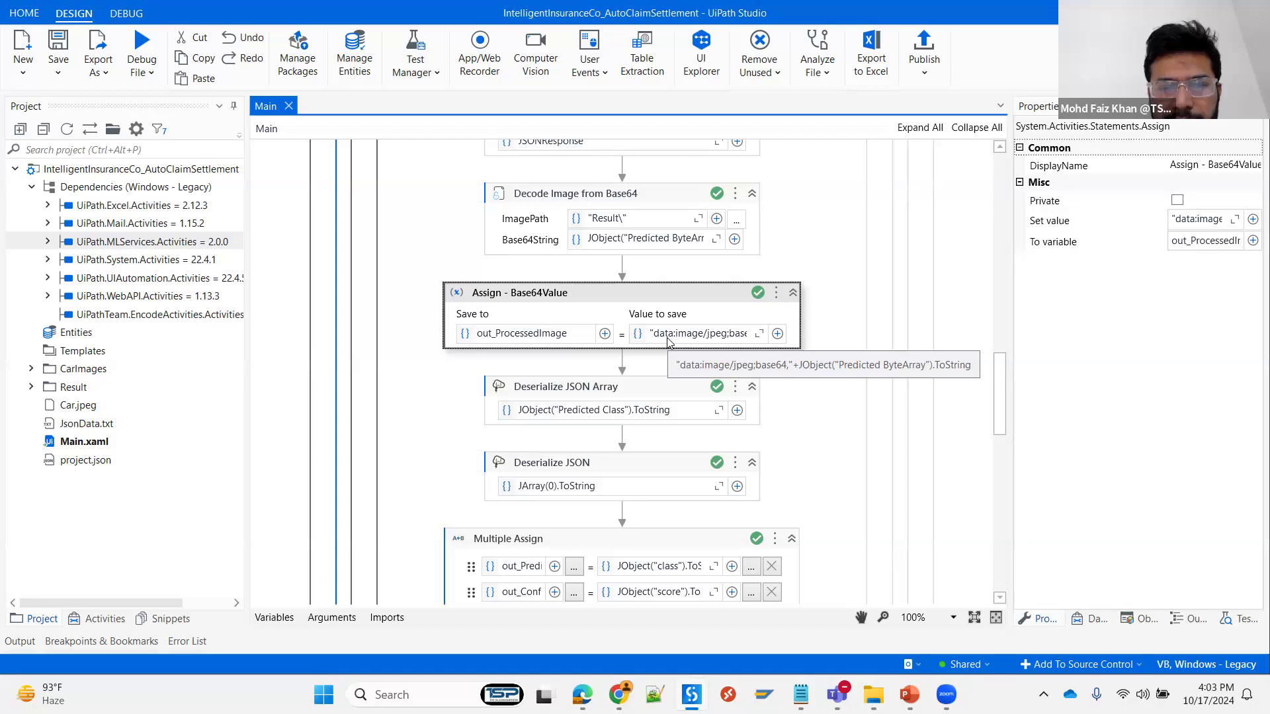
- Examine the Deserialize JSON Array, second Deserialize JSON and Multiple Assign activities that extract the predicted class and score
scroll(668, 342, down, 2)
click(559, 311)
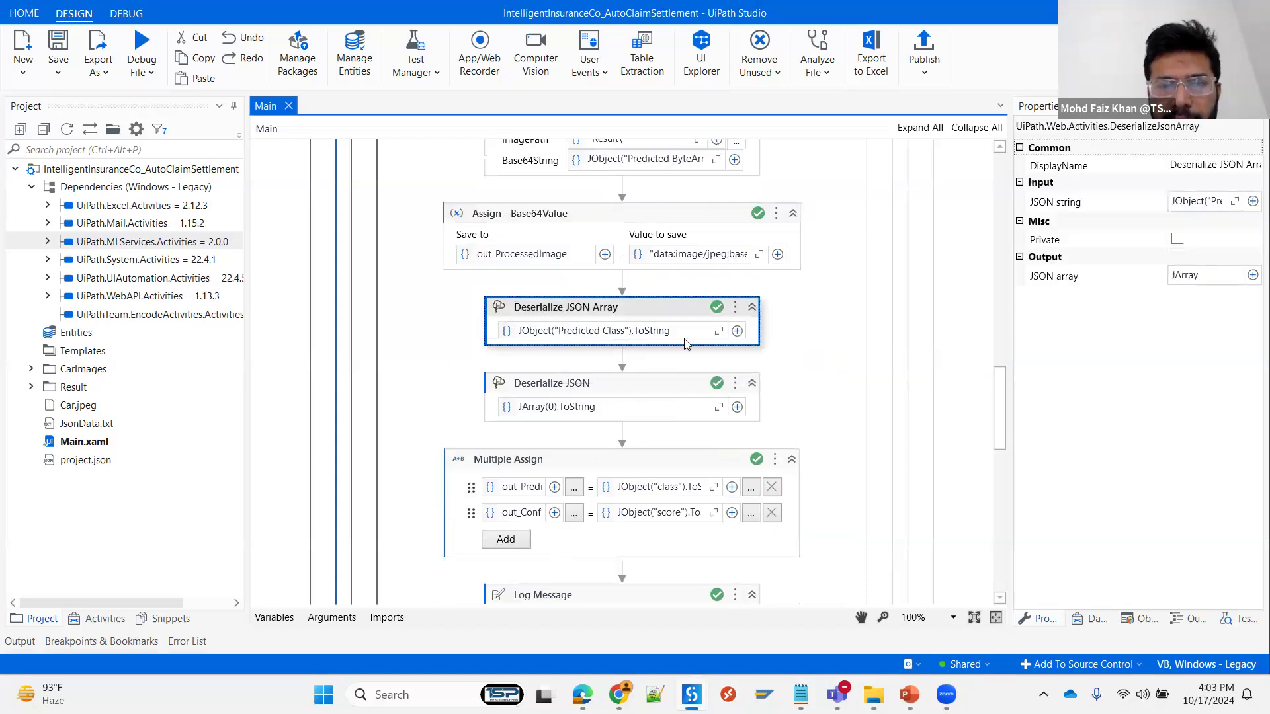
scroll(558, 285, down, 3)
click(559, 275)
click(652, 347)
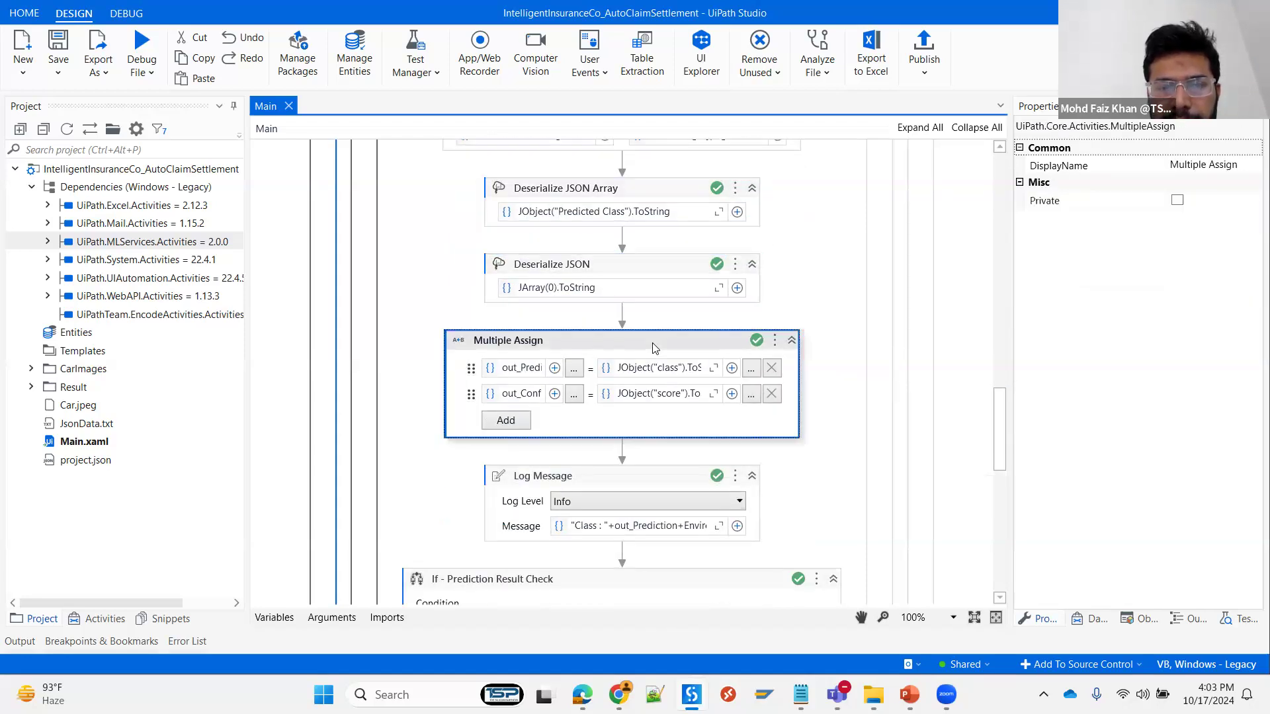
- Examine the Log Message, If - Prediction Result Check and Assign - Success Message activities, and return to the beginning of the Vehicle Damage Detection sequence
scroll(658, 370, down, 1)
scroll(661, 427, down, 3)
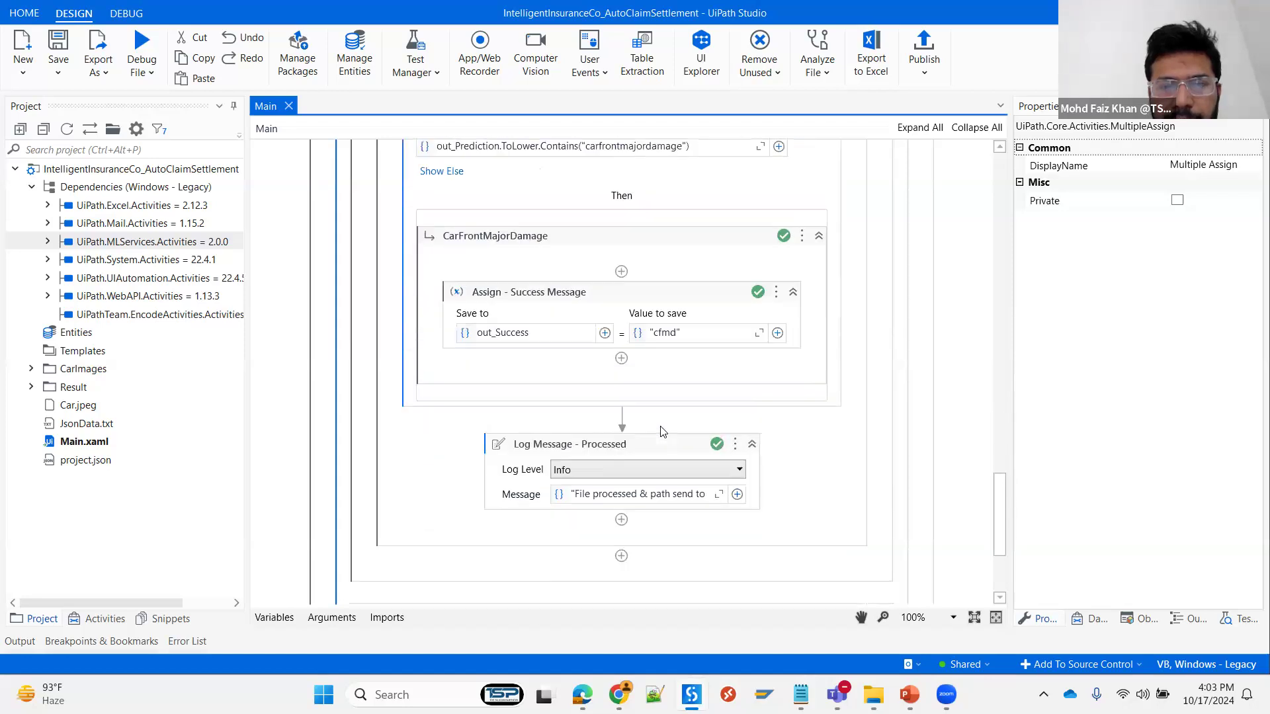
scroll(751, 455, up, 3)
scroll(751, 455, down, 6)
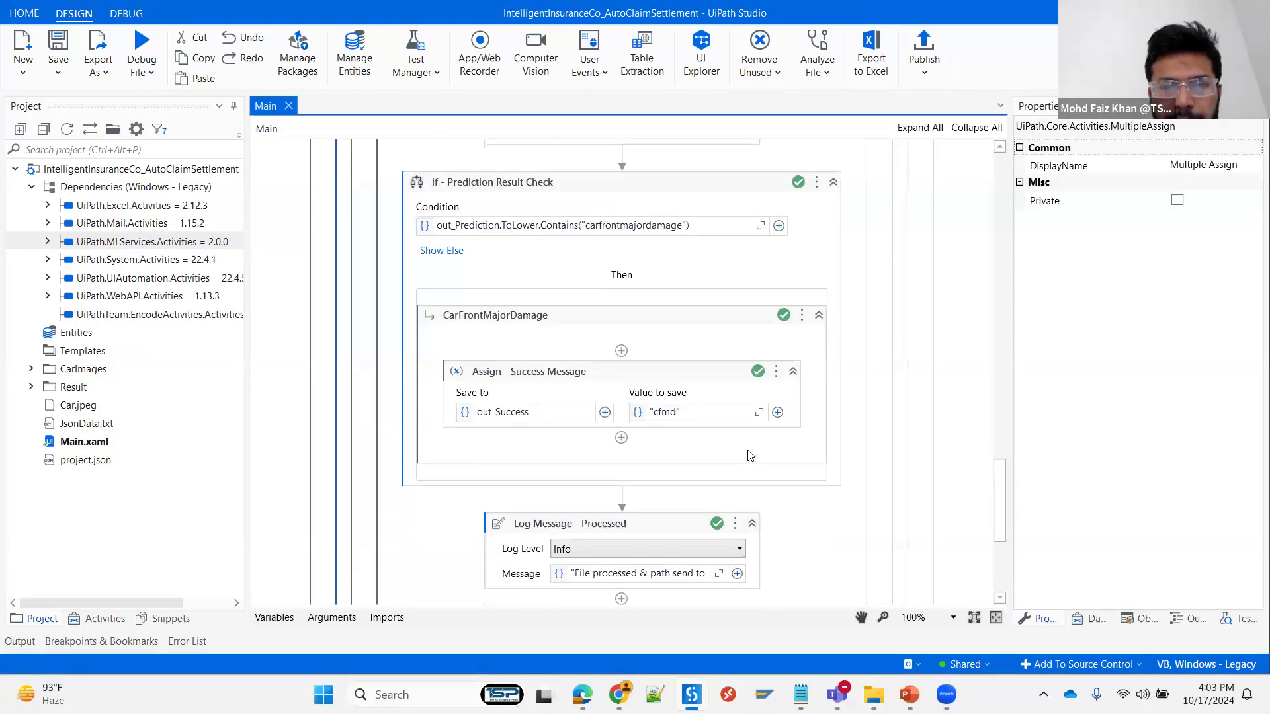
scroll(751, 455, up, 10)
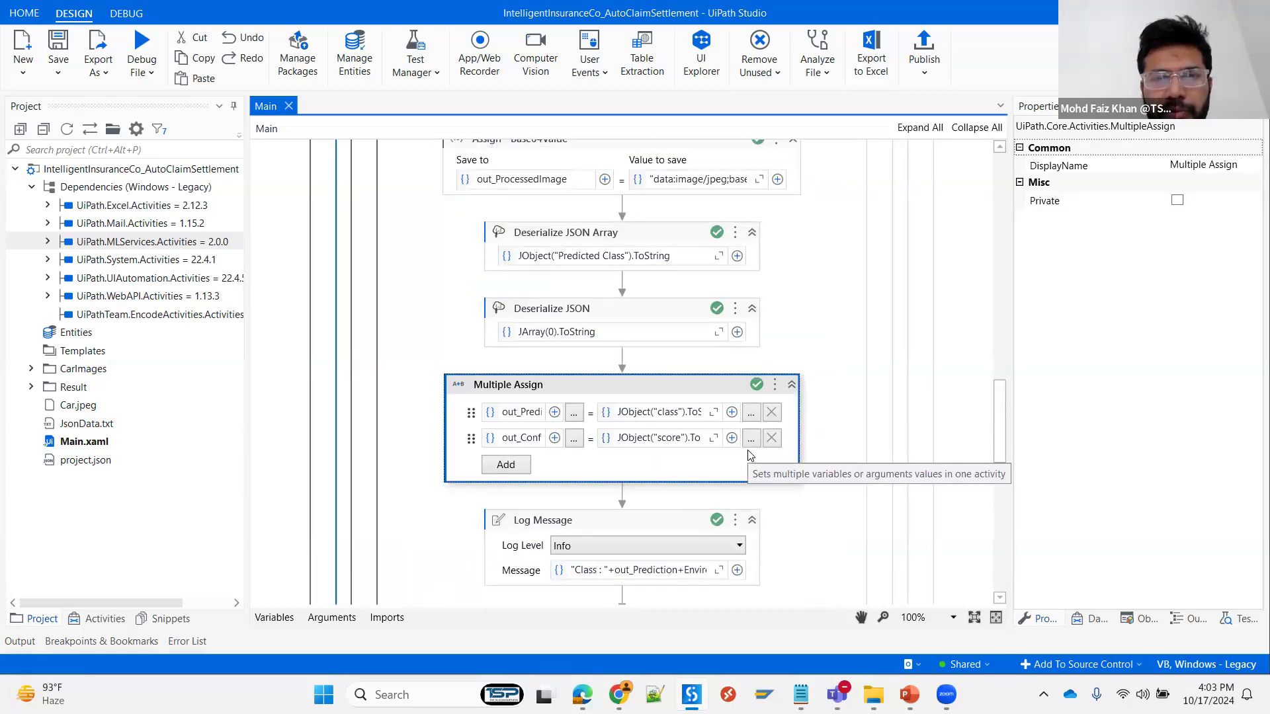
scroll(779, 430, up, 3)
scroll(780, 429, up, 10)
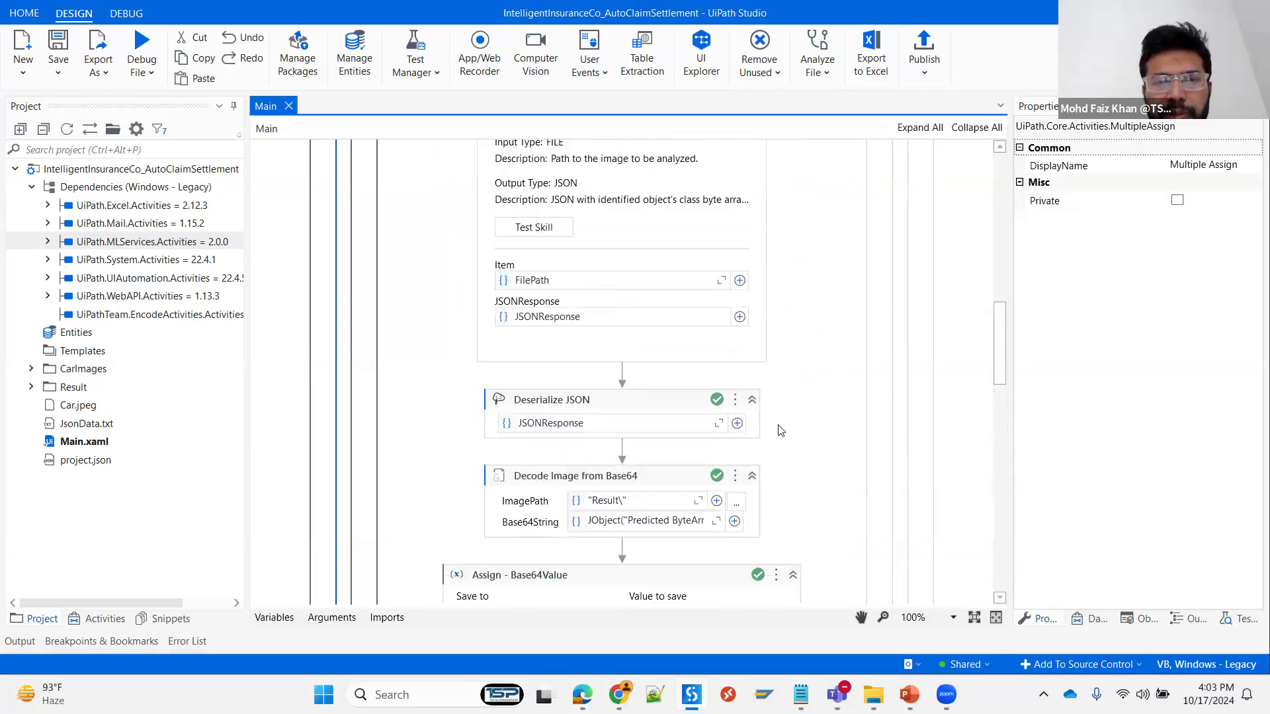
scroll(781, 431, up, 5)
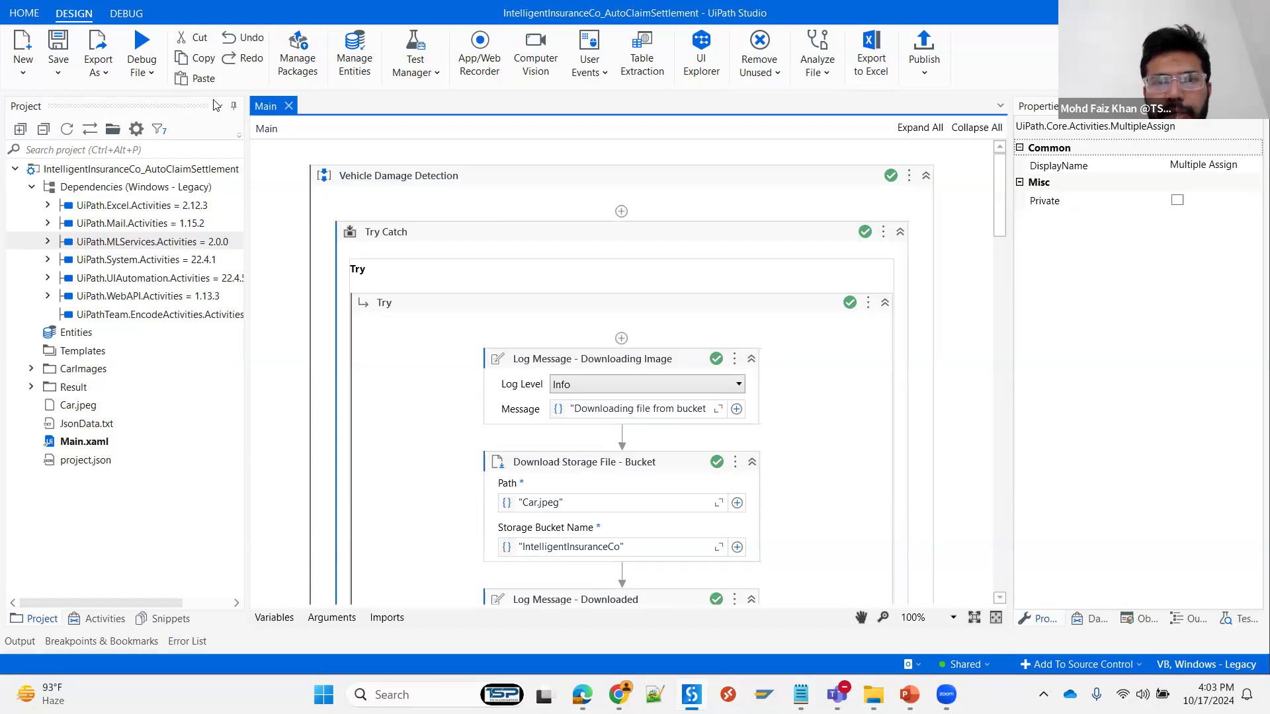
- Switch to the browser and copy the policy number of the last record in the Intelligent Insurance entity's data in Data Service
click(1213, 12)
click(995, 95)
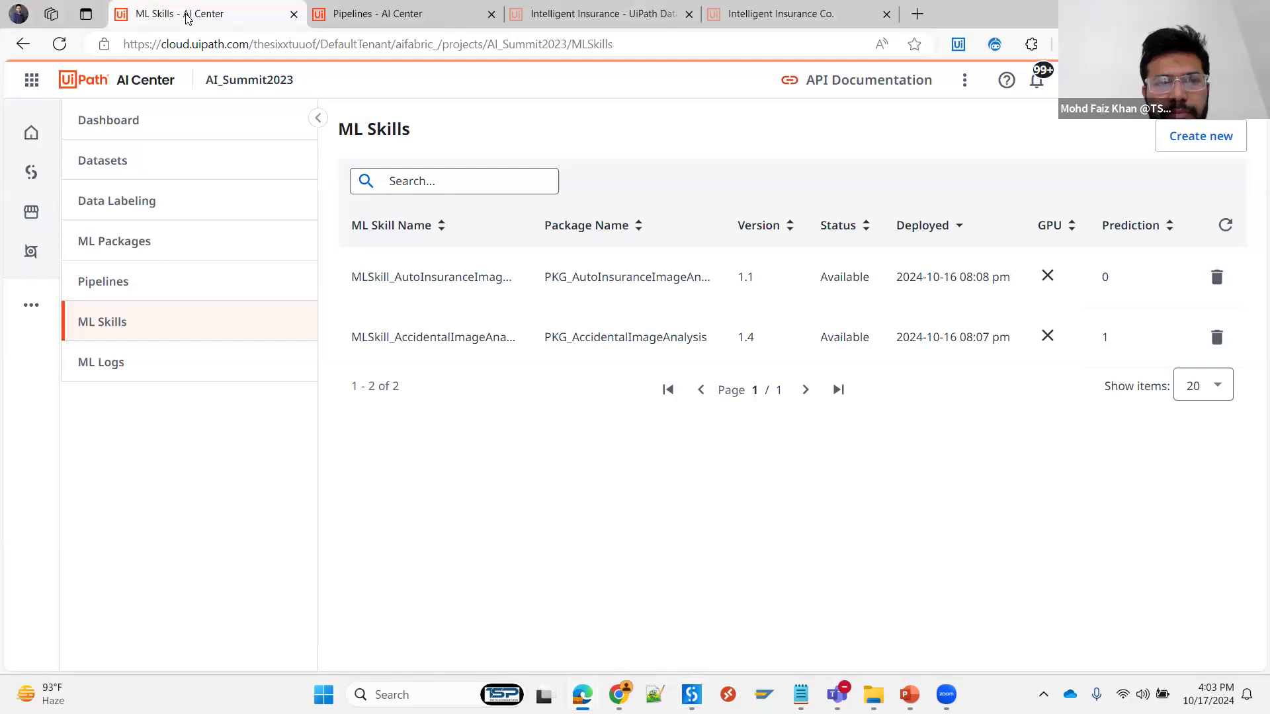
key(ctrl+Tab)
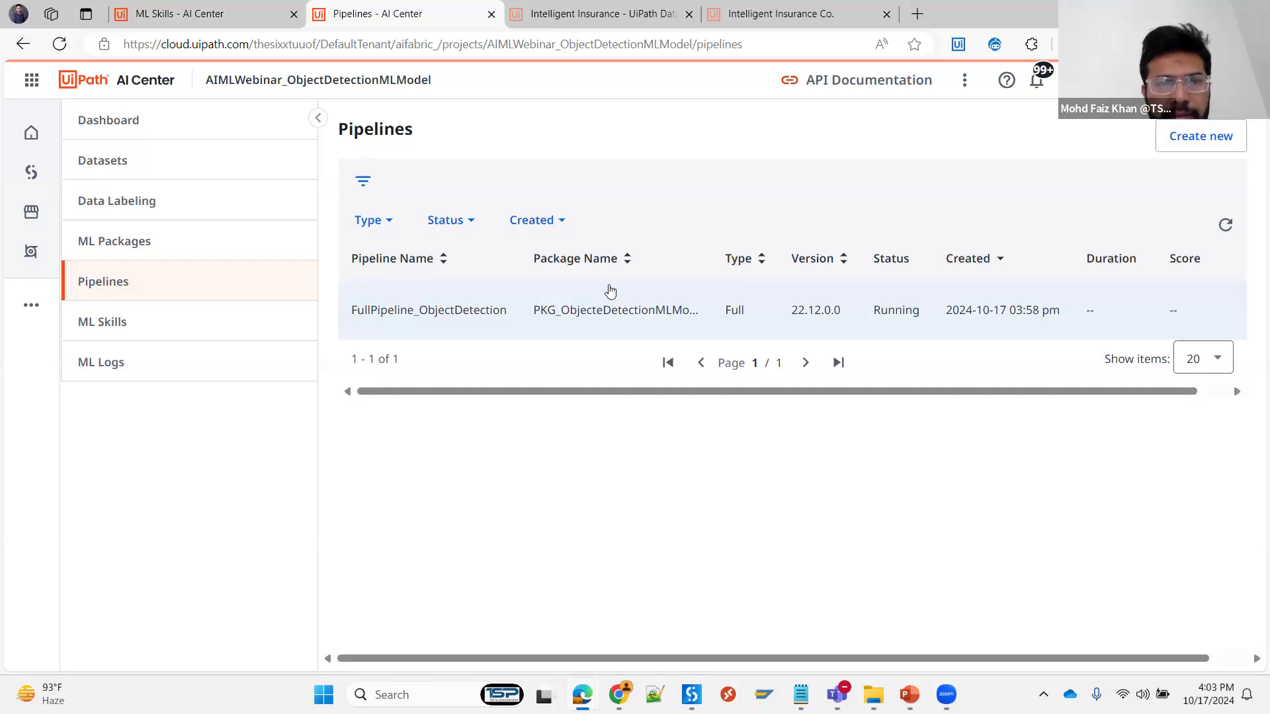
key(ctrl+Tab)
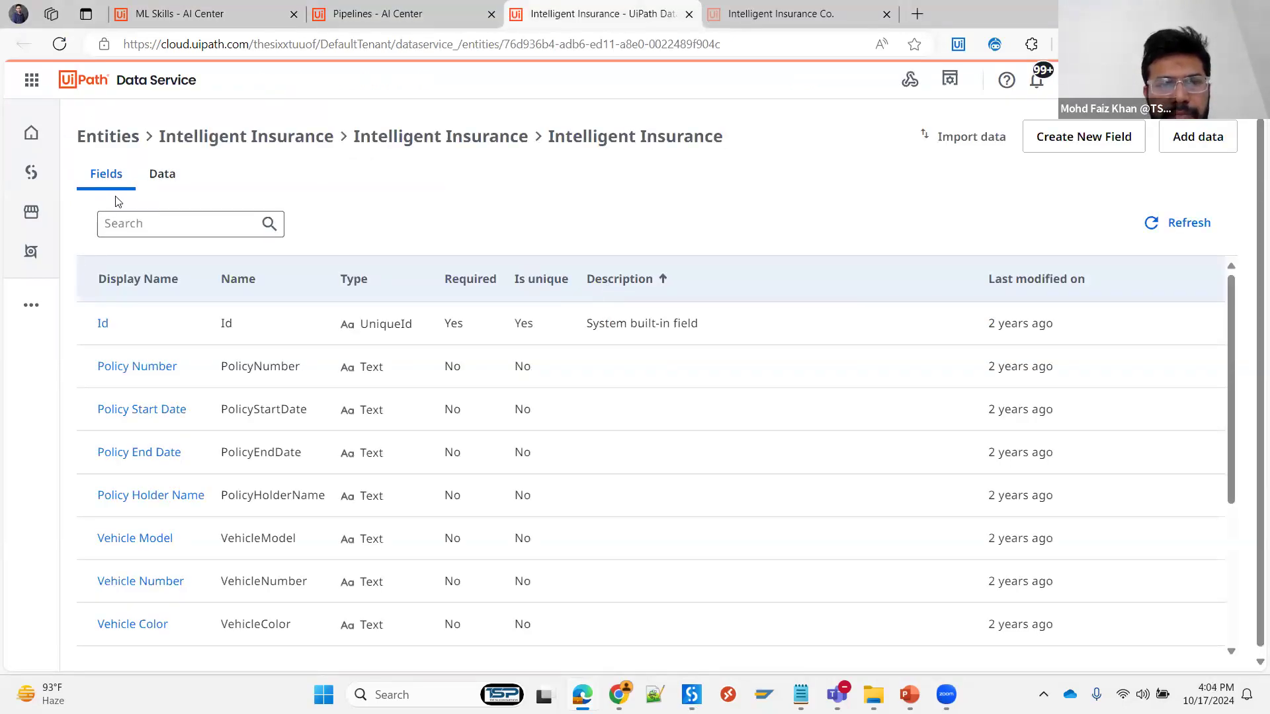
click(162, 174)
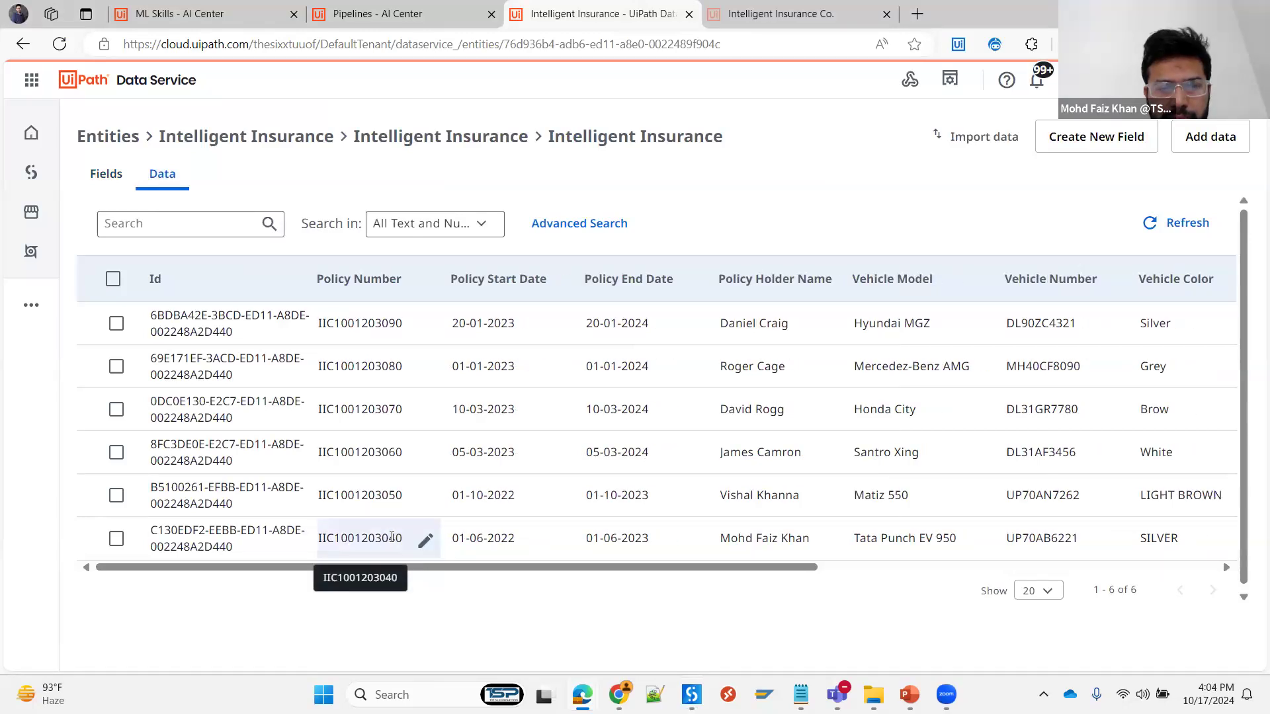
click(425, 541)
double_click(416, 535)
key(ctrl+c)
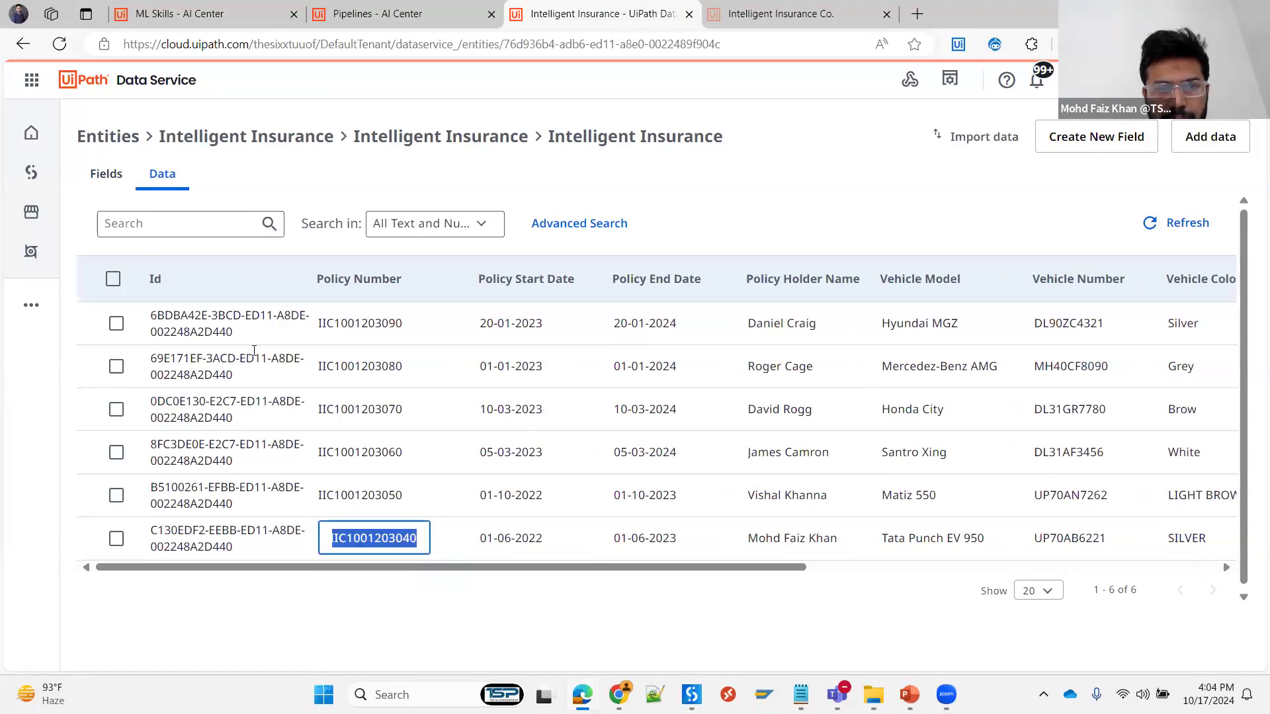
- View the Get Quotation Instantly form in the Intelligent Insurance Co. app and close it without filling it in
key(ctrl+Tab)
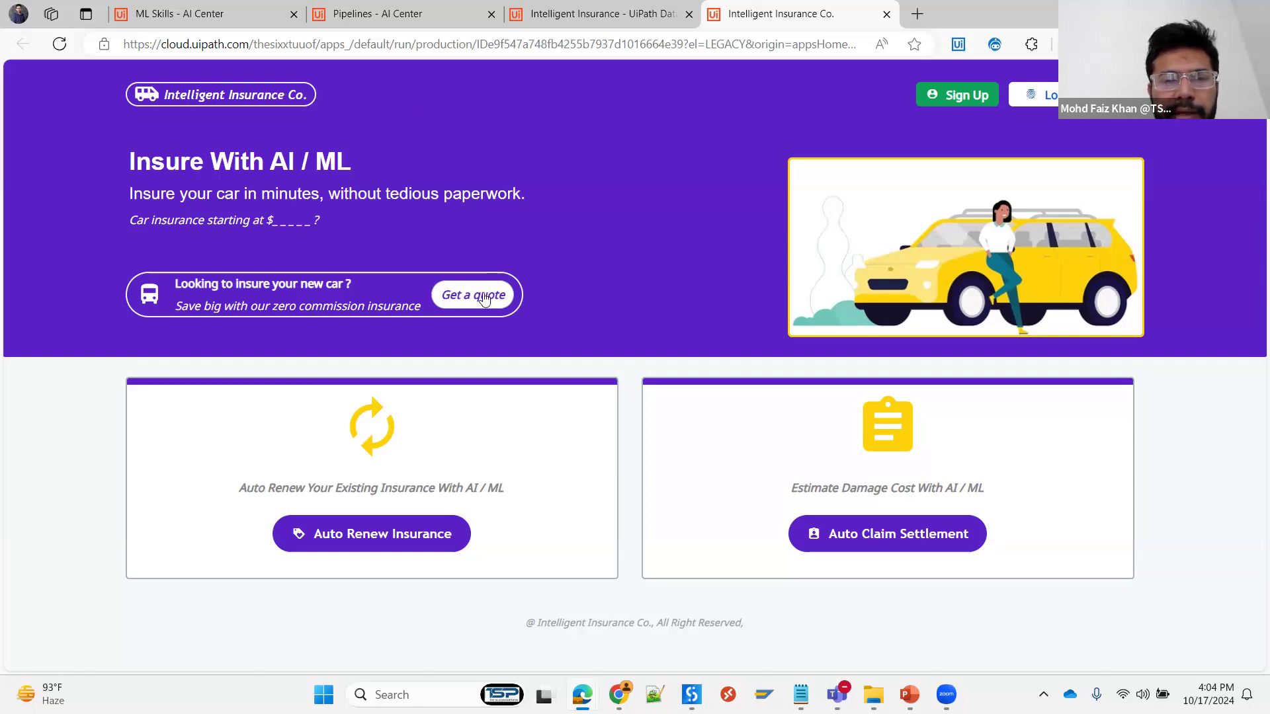
click(462, 298)
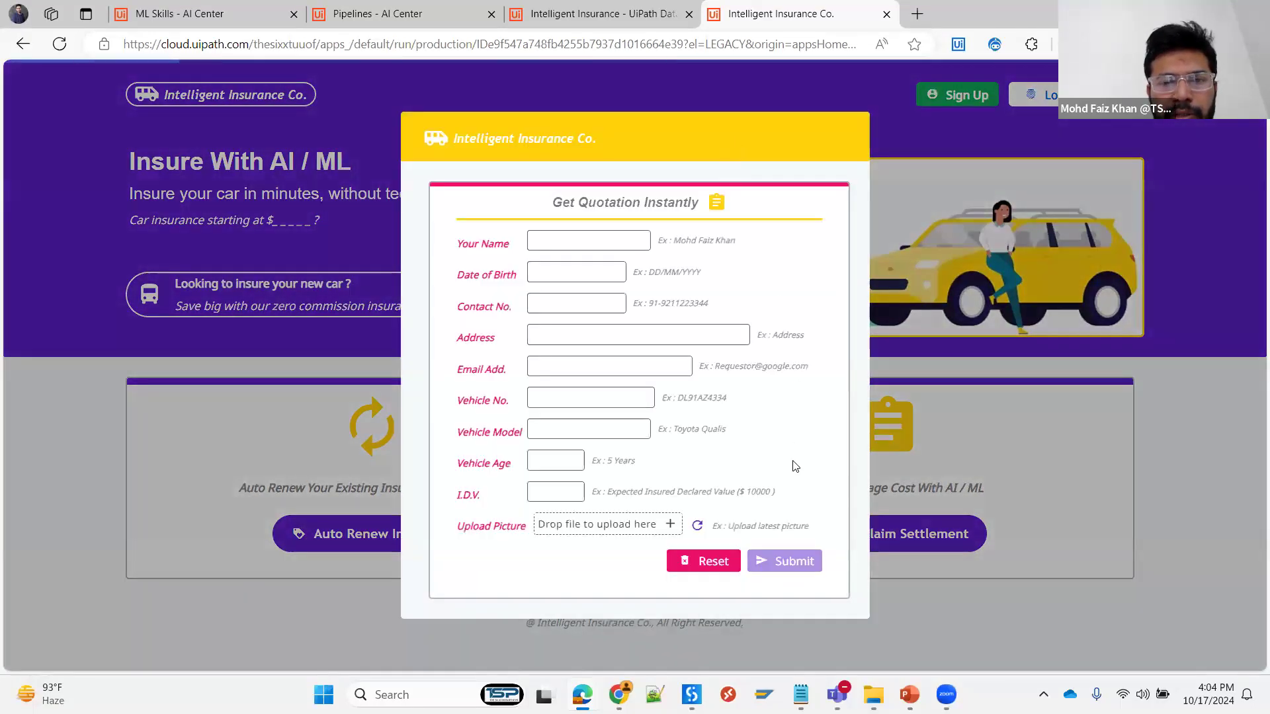
click(954, 613)
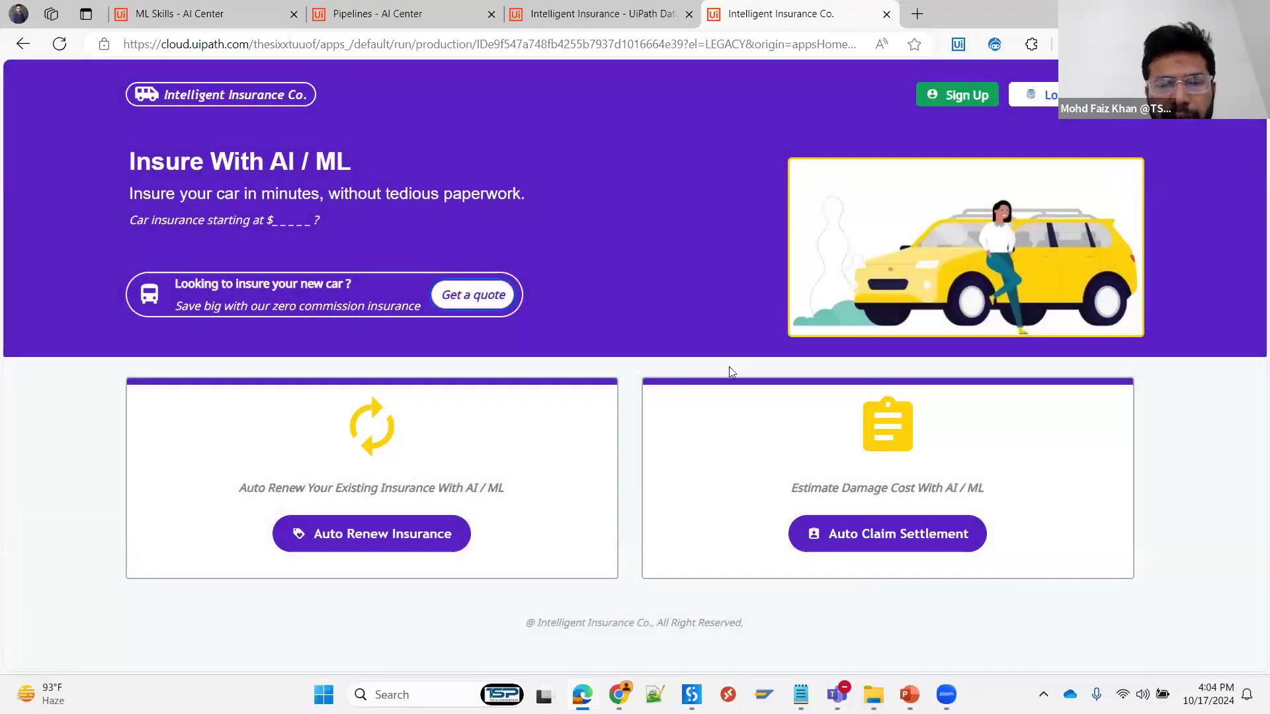
- Open Auto Claim Settlement and look up the policy using the copied policy number
click(872, 543)
click(374, 189)
key(ctrl+v)
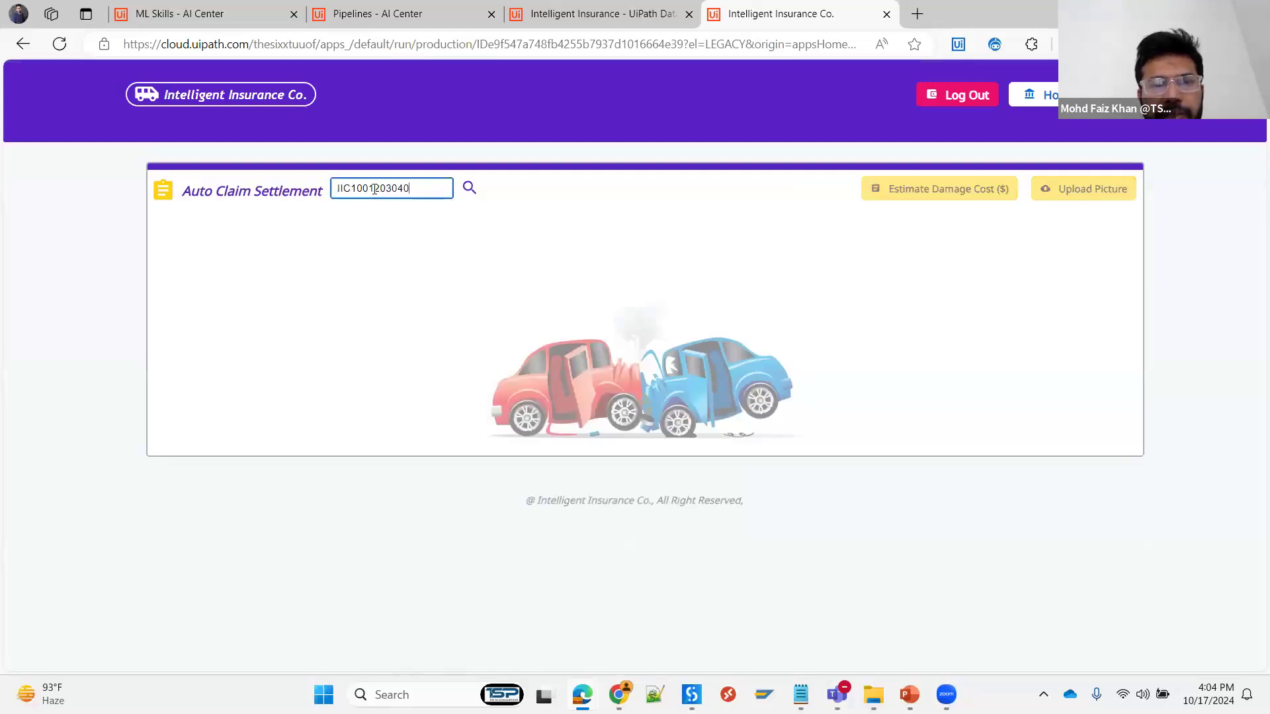
click(469, 189)
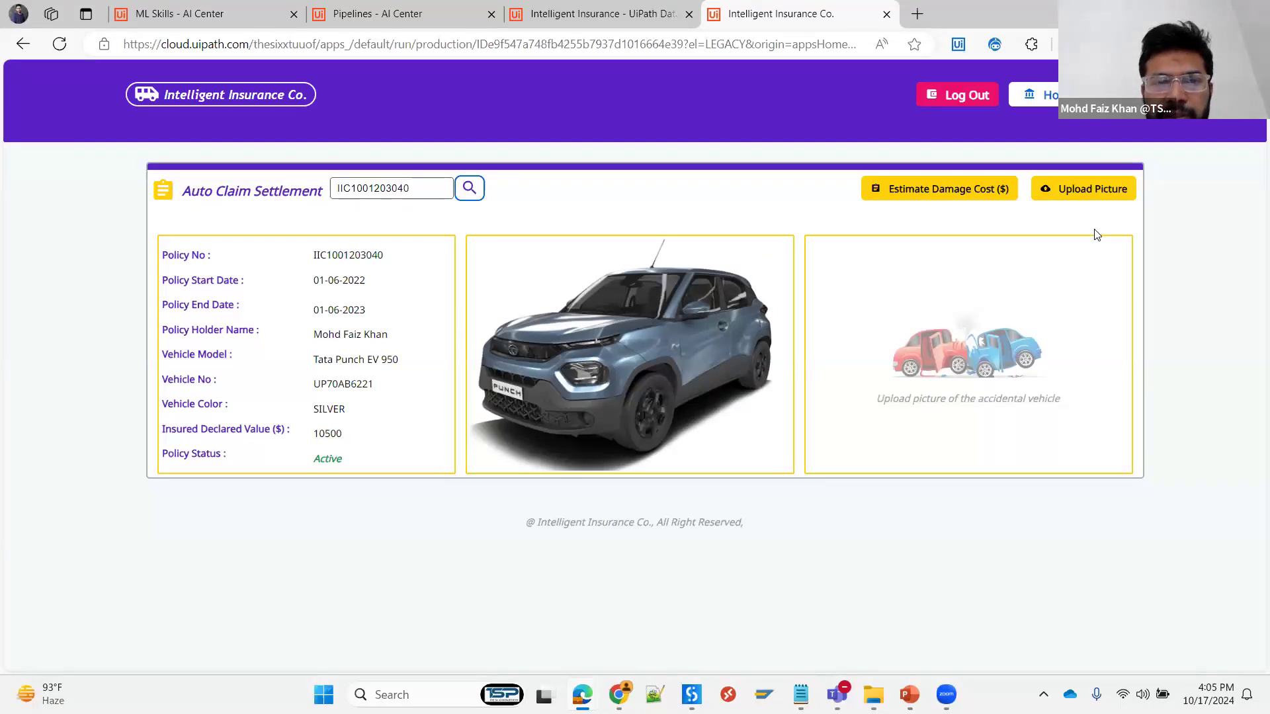
- Upload Car.jpeg from the Object Detection folder as the picture of the accidental vehicle, and close the upload dialog
click(1081, 188)
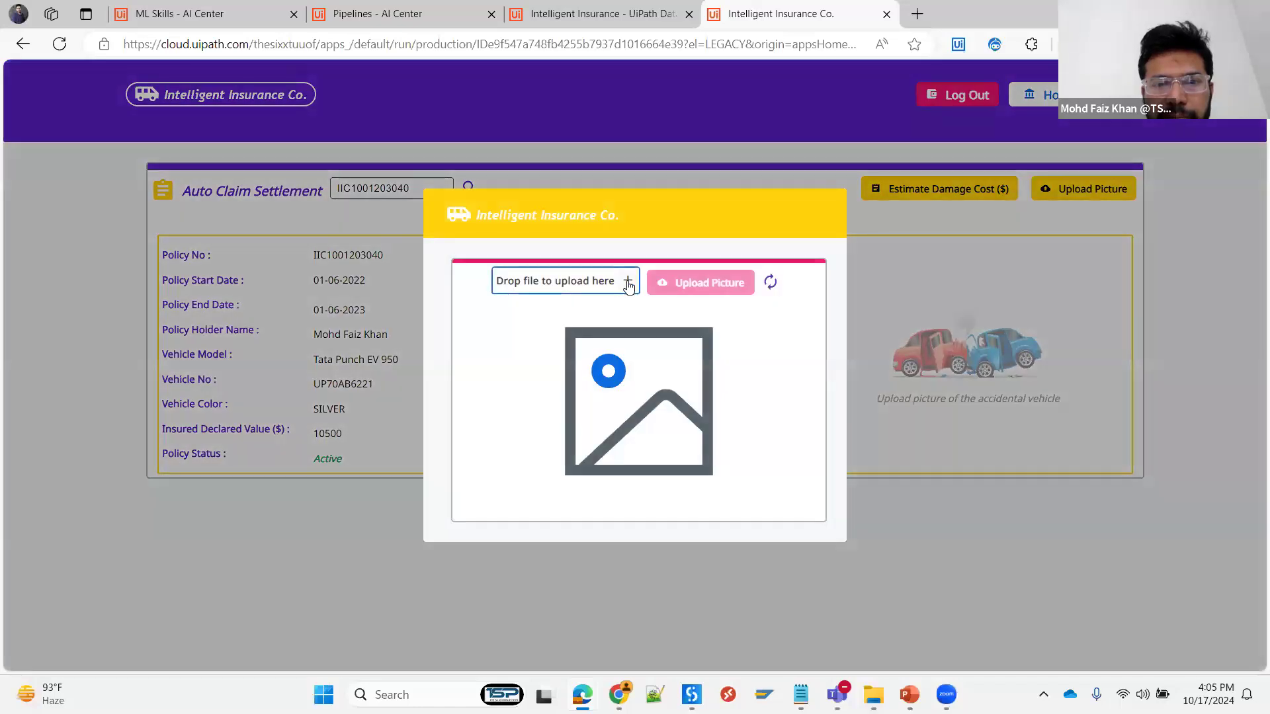
click(629, 281)
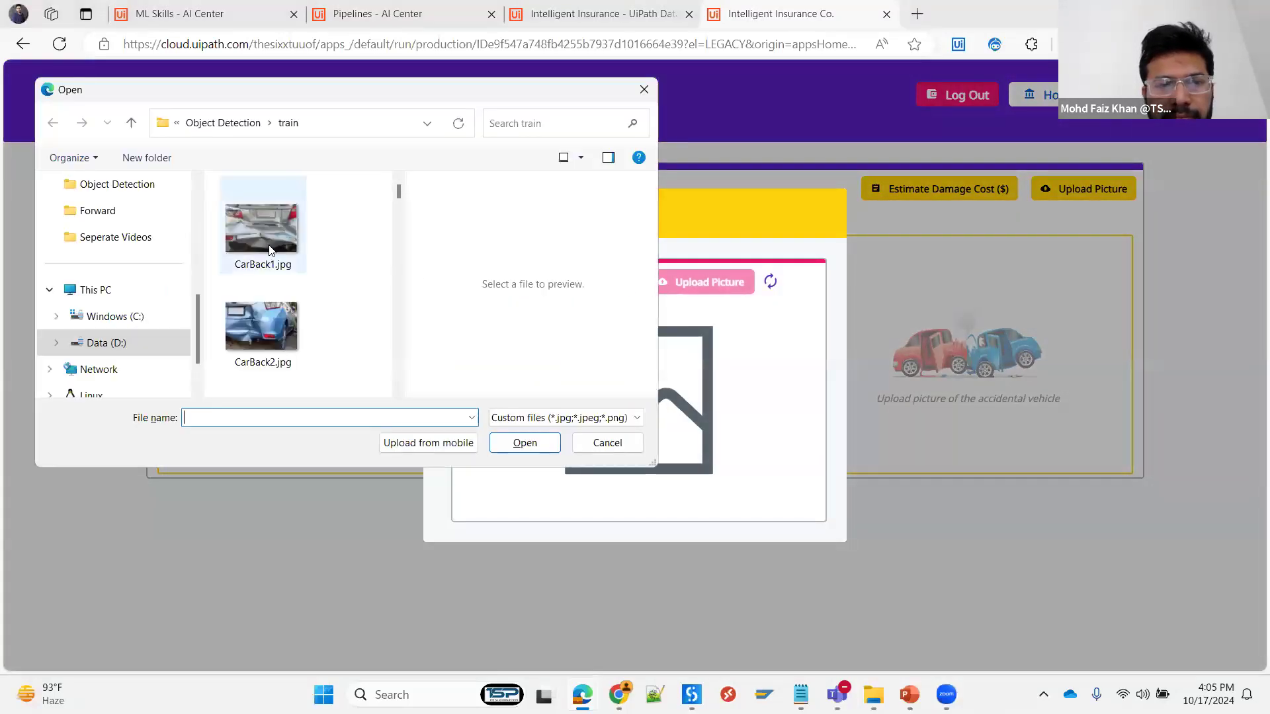
scroll(122, 276, up, 3)
scroll(122, 276, down, 2)
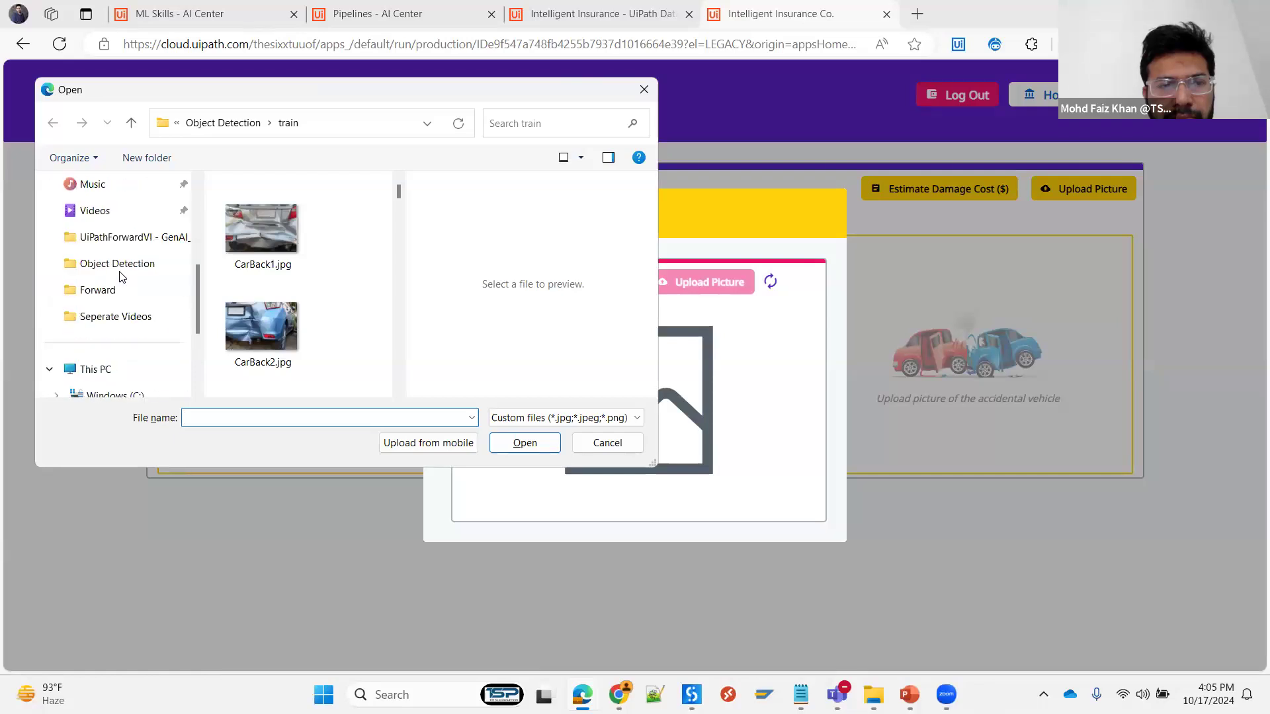
click(142, 266)
click(257, 257)
click(516, 439)
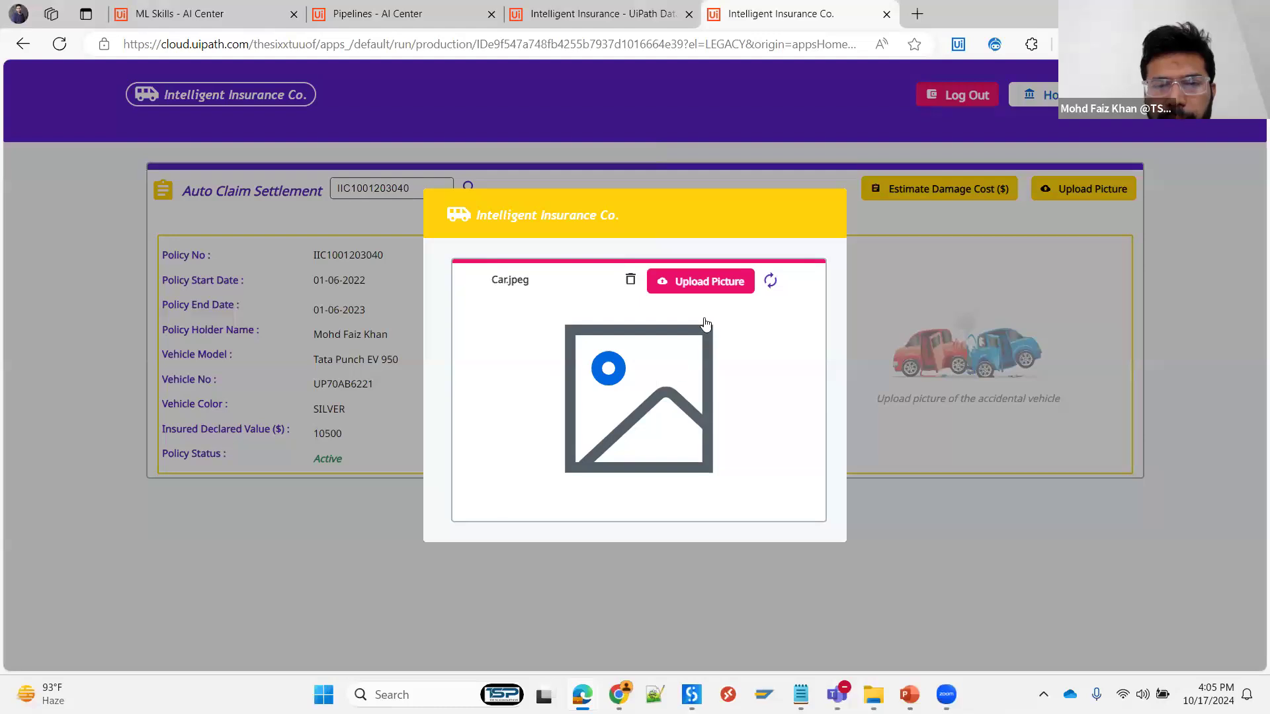
click(708, 284)
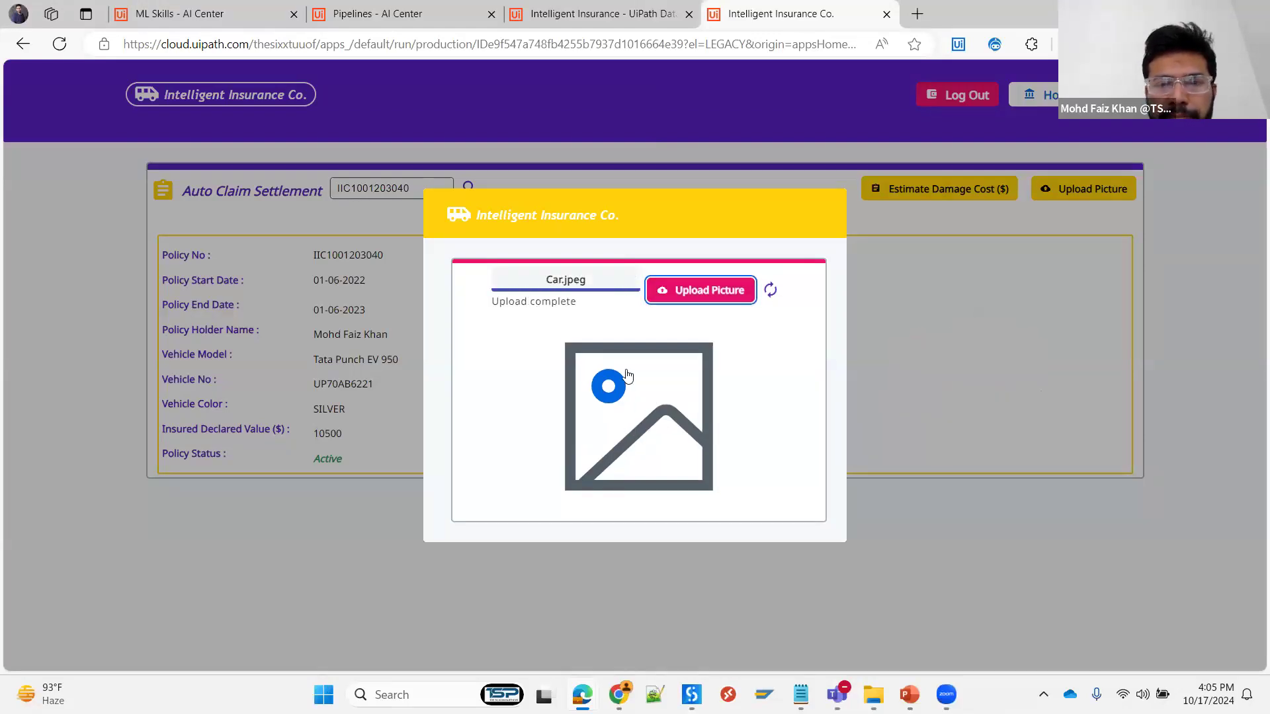
click(972, 556)
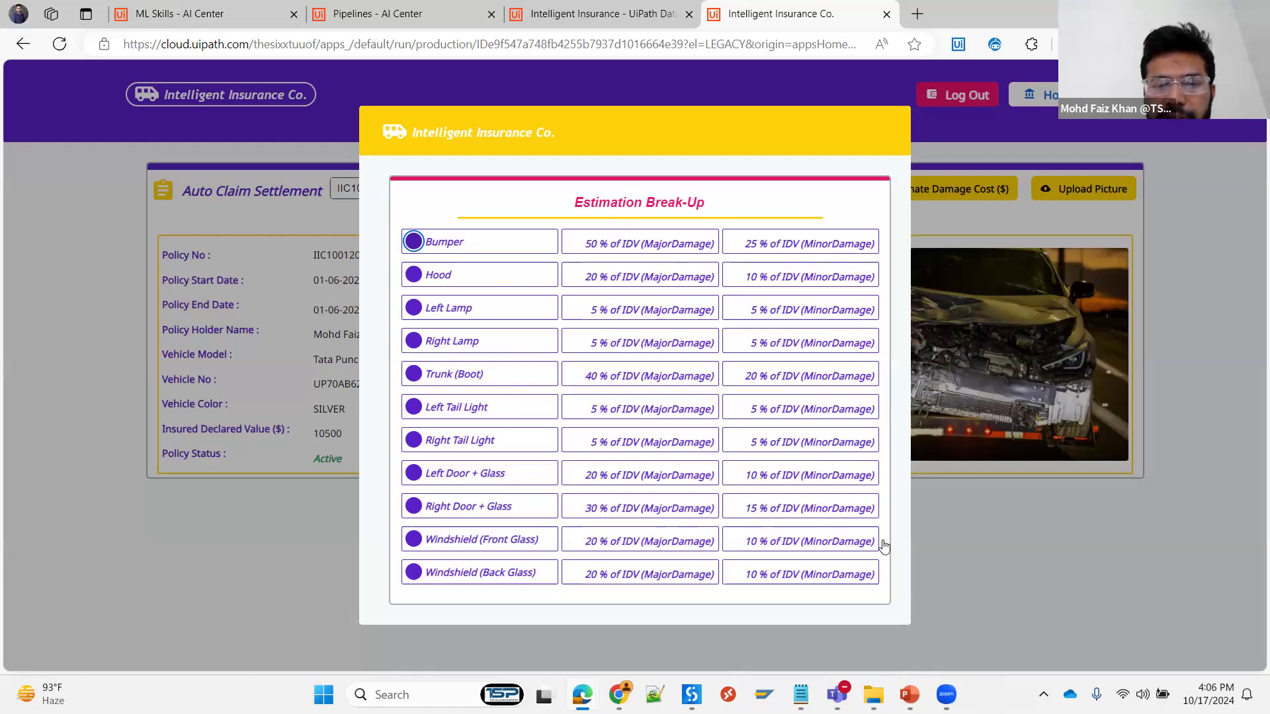
- Close the Estimation Break-Up dialog and run the damage cost estimate for the uploaded picture
click(950, 548)
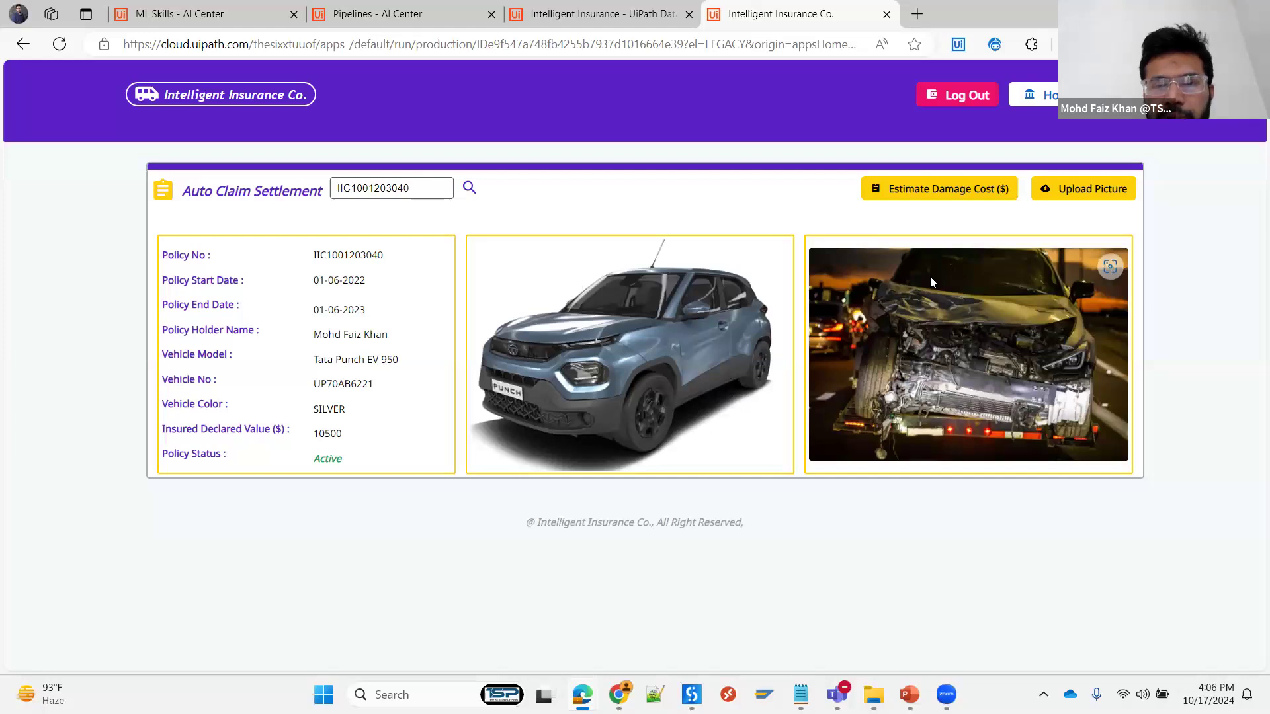
click(925, 194)
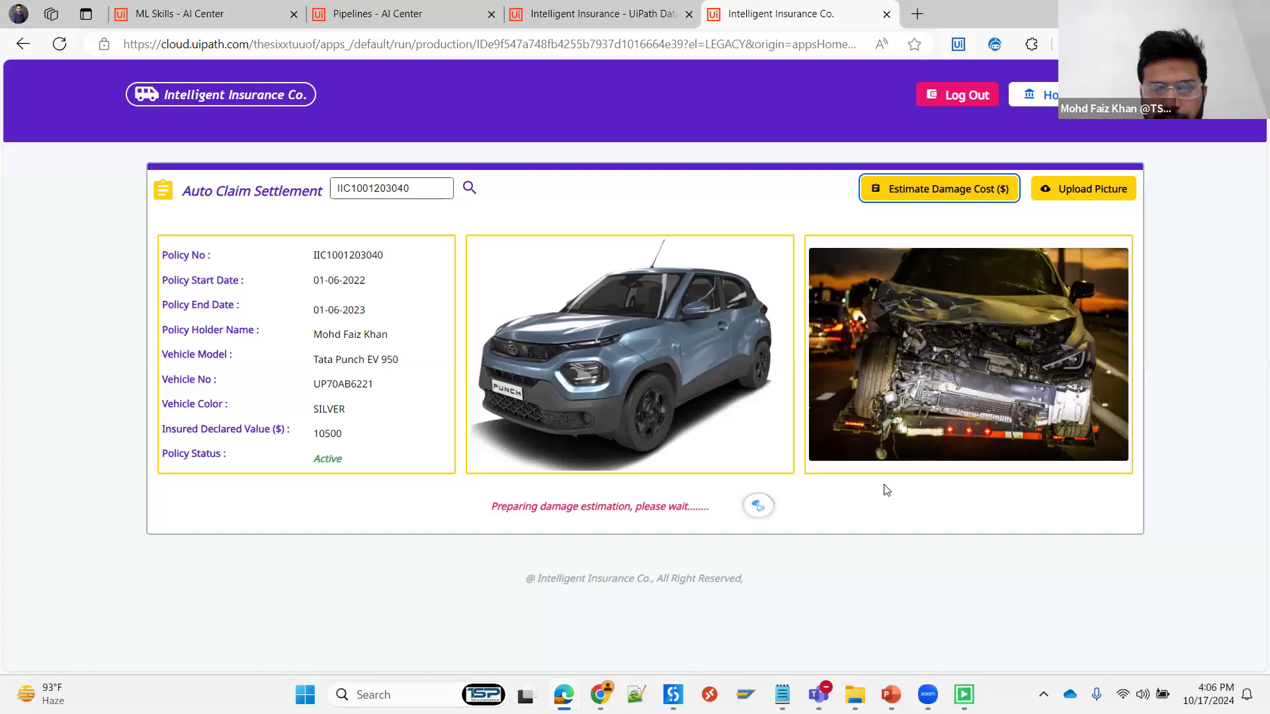
mouse_move(964, 694)
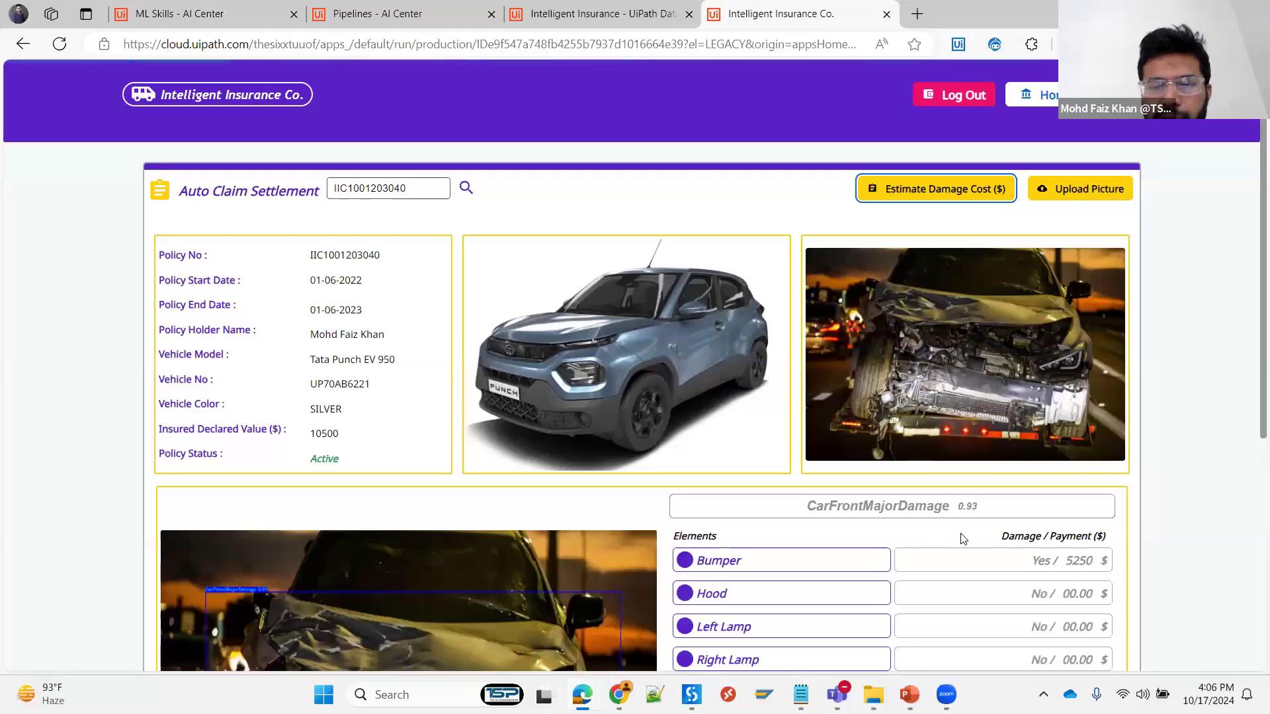
- Examine the damage estimate: the detection box on the car picture, the predicted class and score, and the damage and payment per element
scroll(963, 539, down, 5)
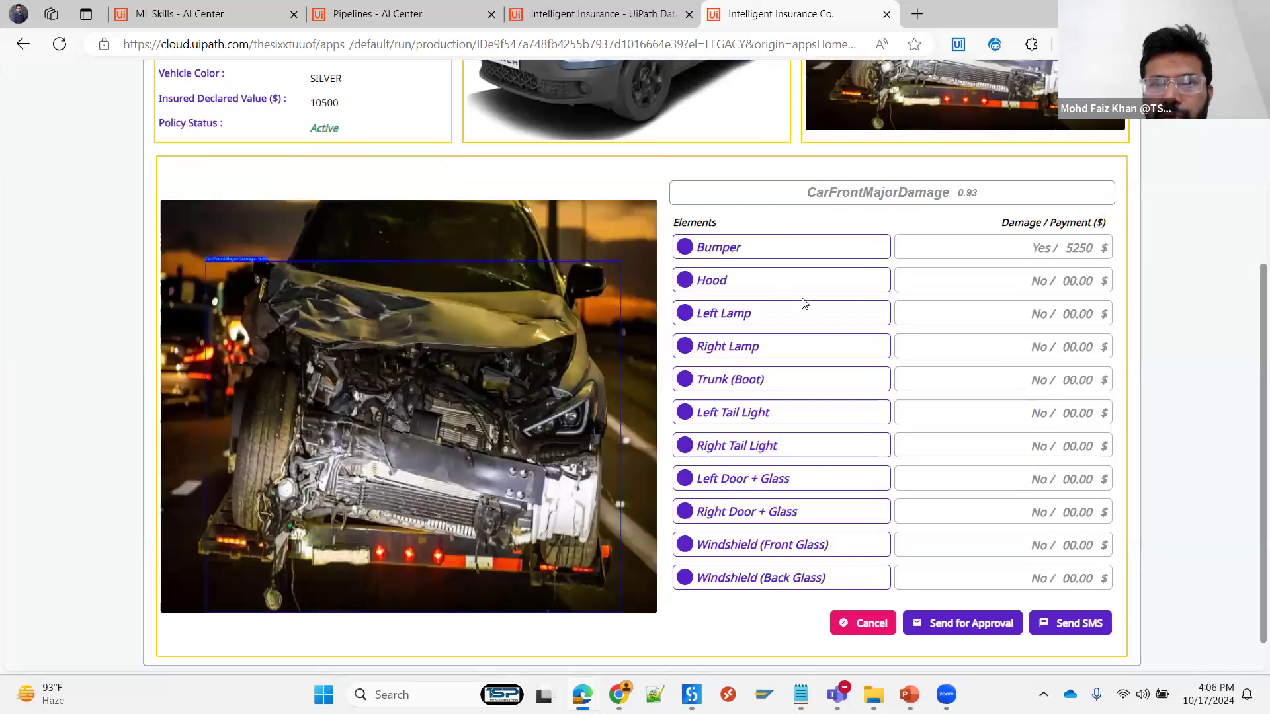
scroll(805, 303, up, 3)
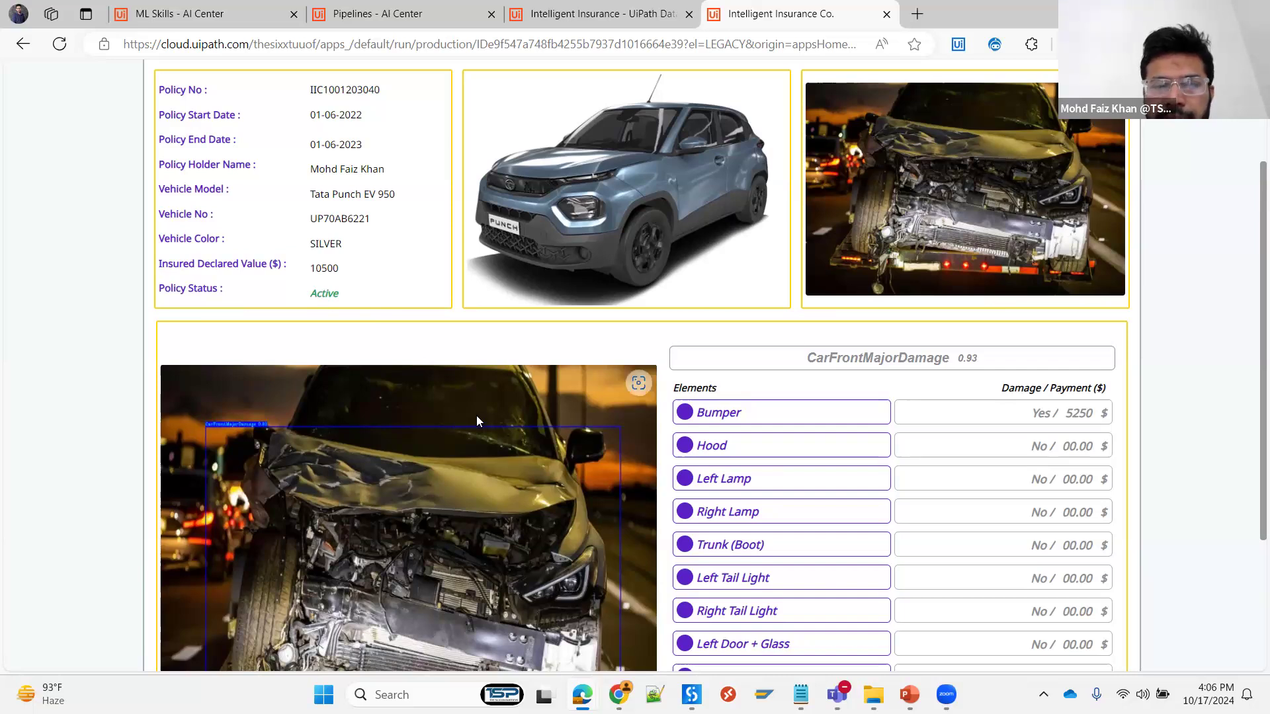
scroll(477, 420, down, 1)
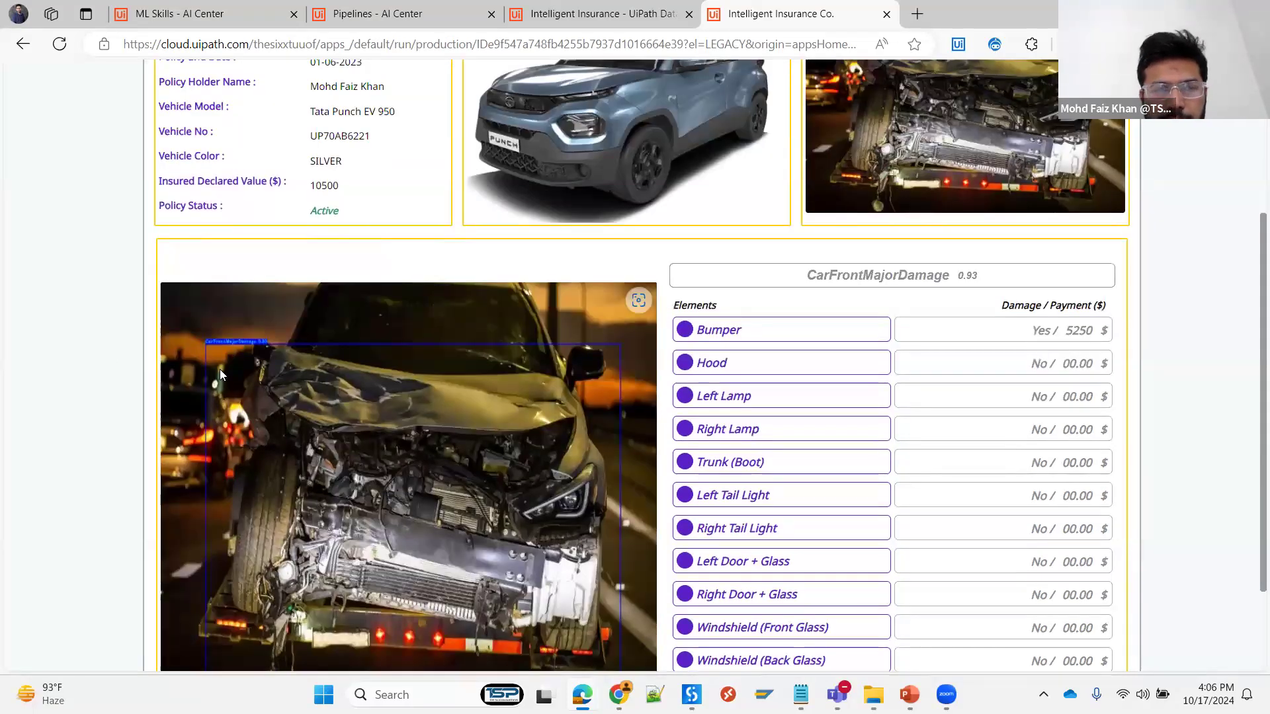
scroll(220, 369, up, 3)
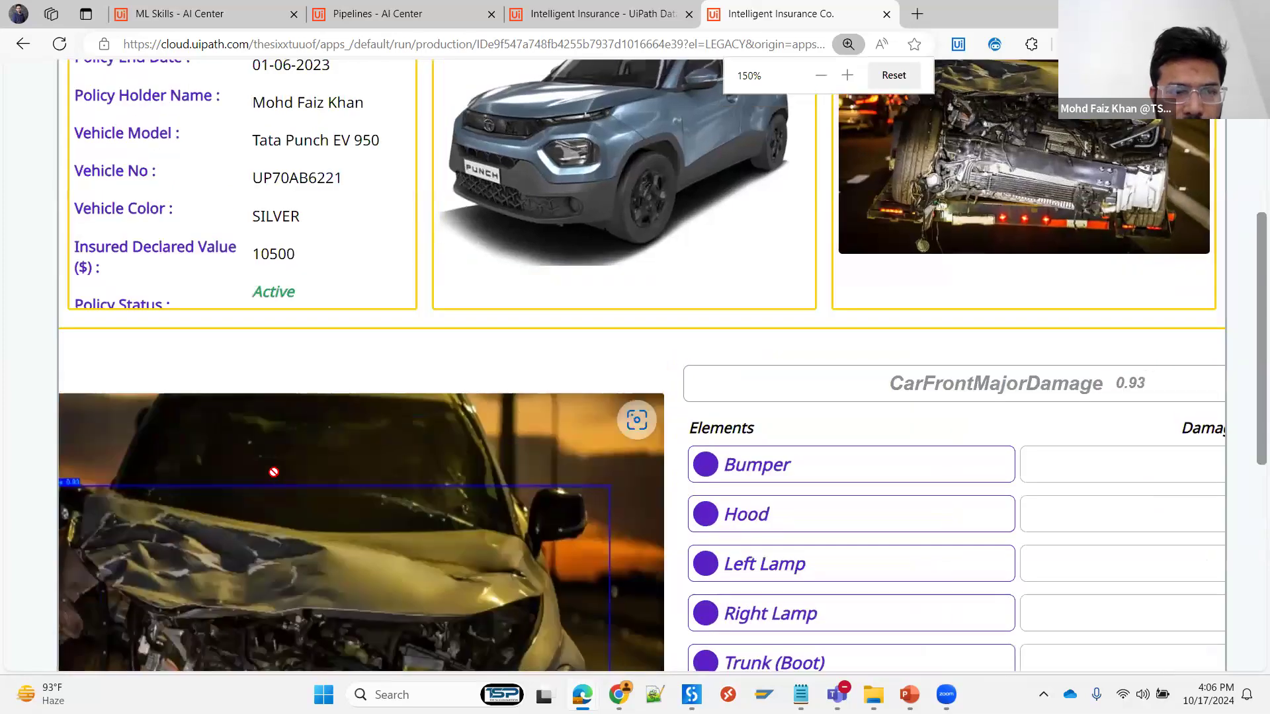
drag(274, 471, 238, 488)
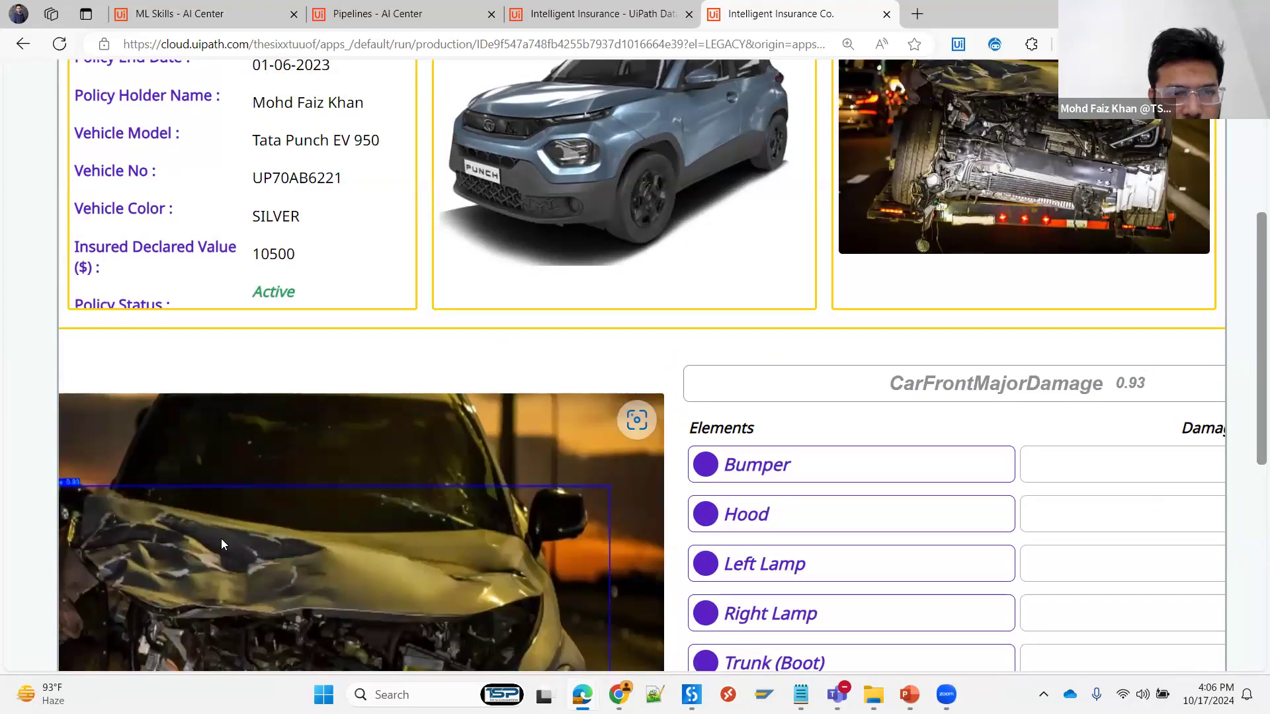
scroll(221, 538, down, 1)
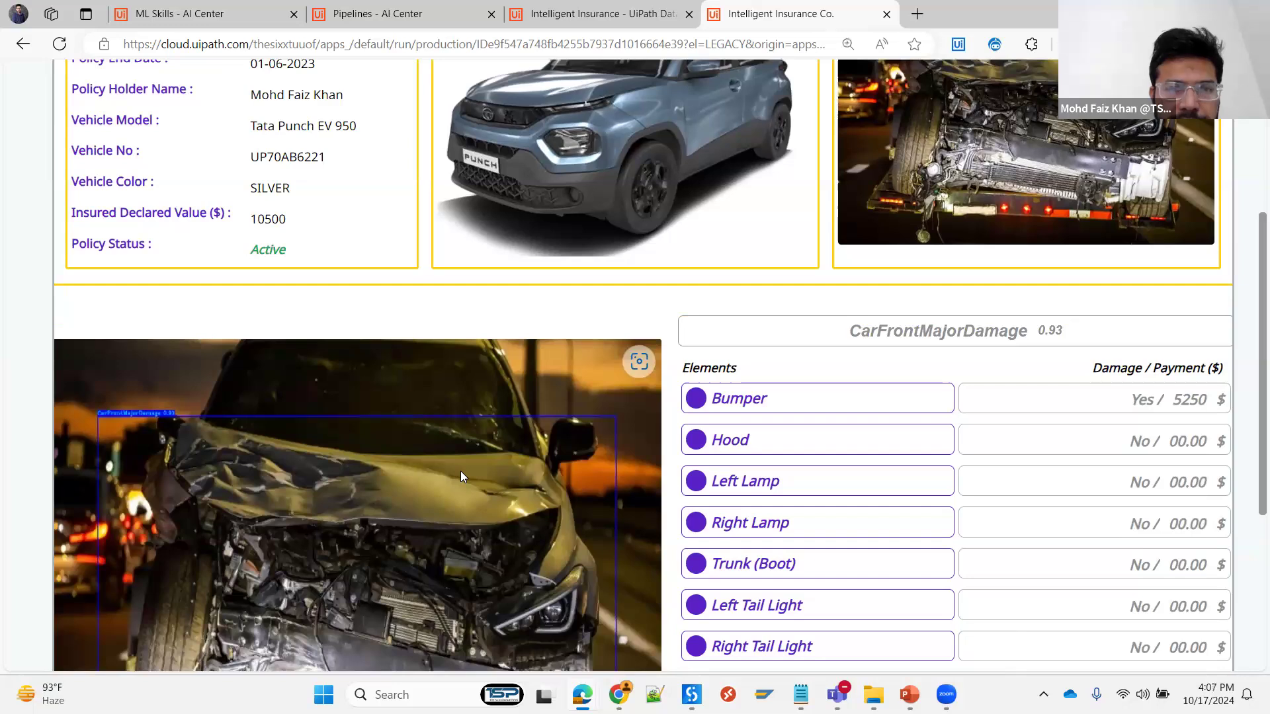
scroll(460, 471, down, 2)
scroll(461, 471, down, 1)
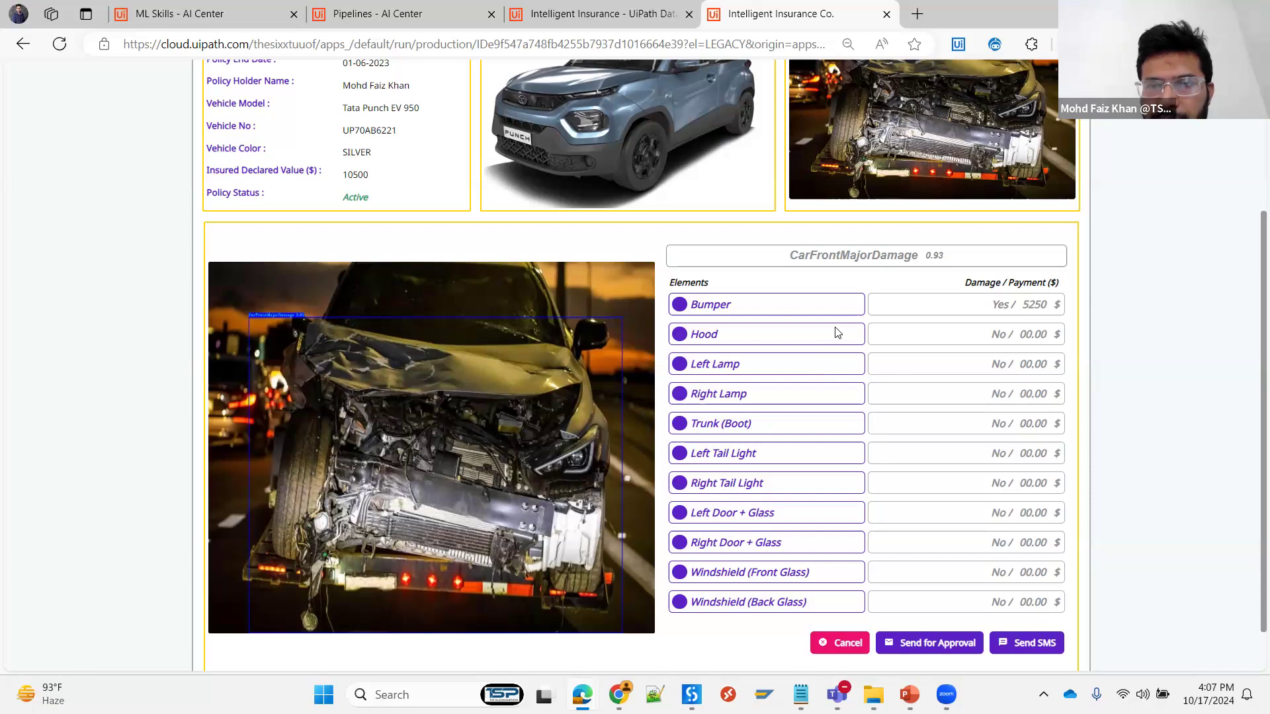
scroll(969, 426, down, 1)
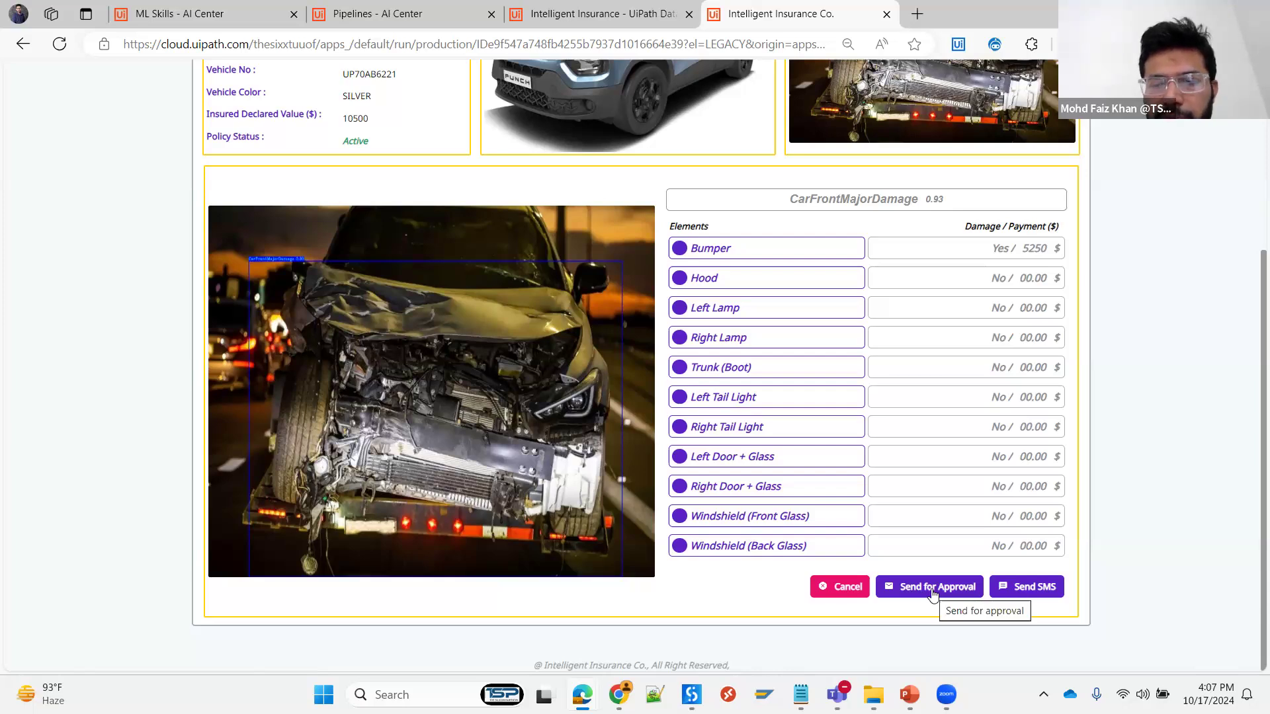
- View the claim estimate's Send SMS form without entering a mobile number, and return to the app's home page
click(1042, 587)
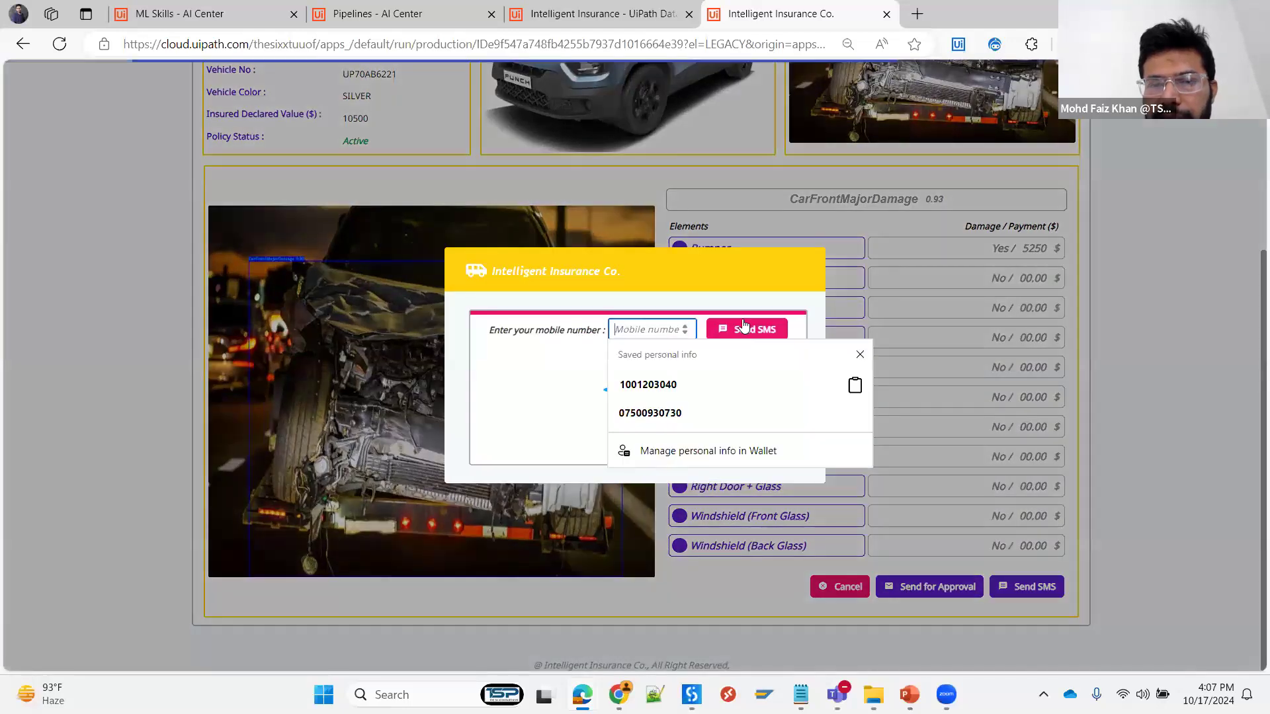
click(561, 395)
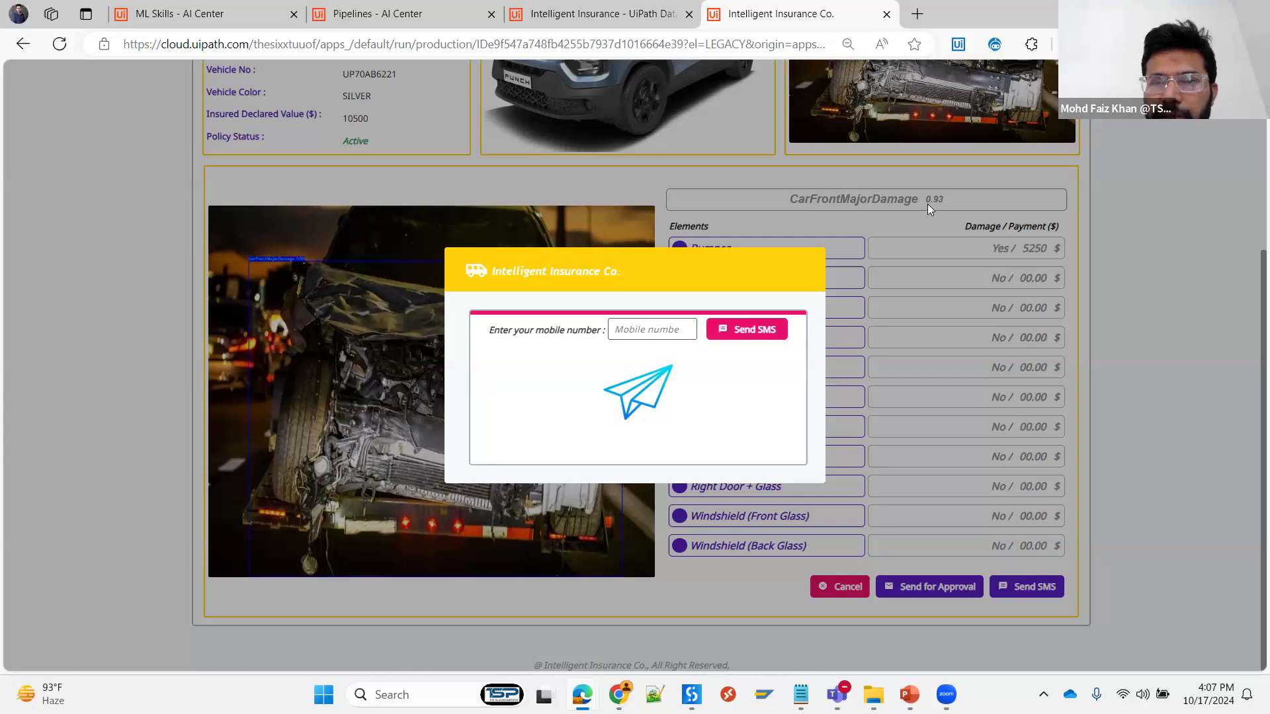
click(1147, 368)
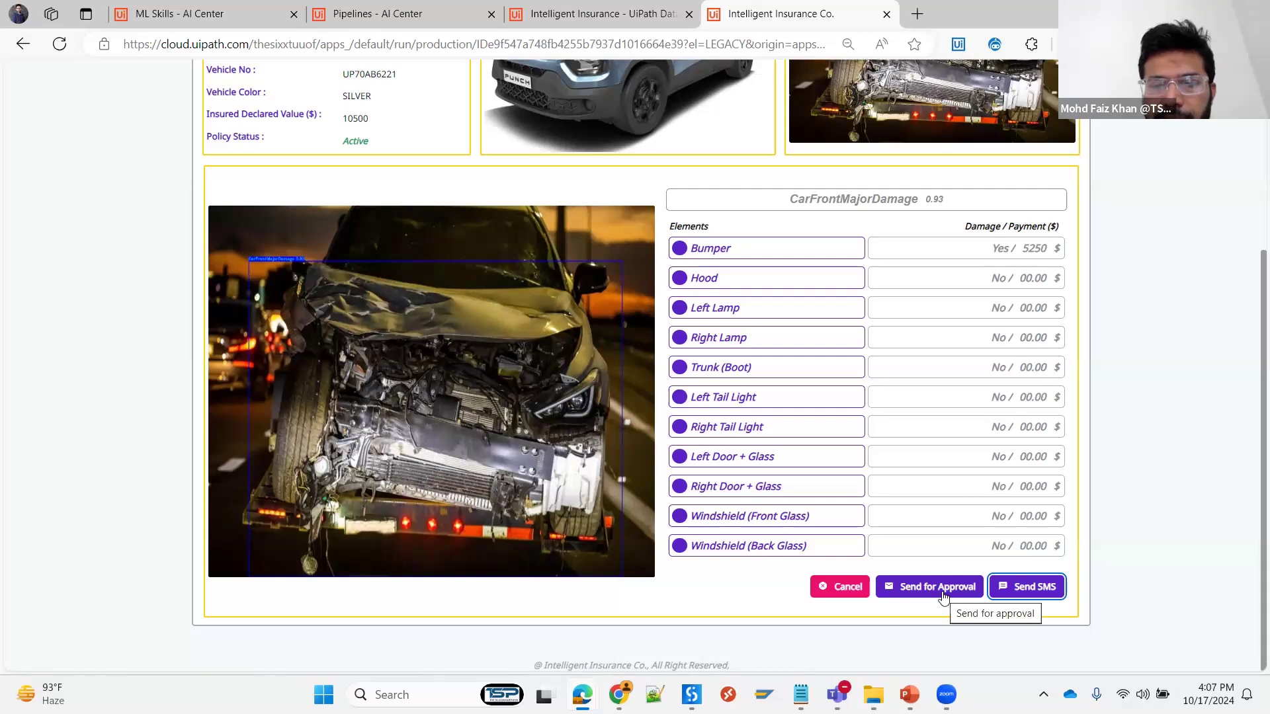
click(1048, 595)
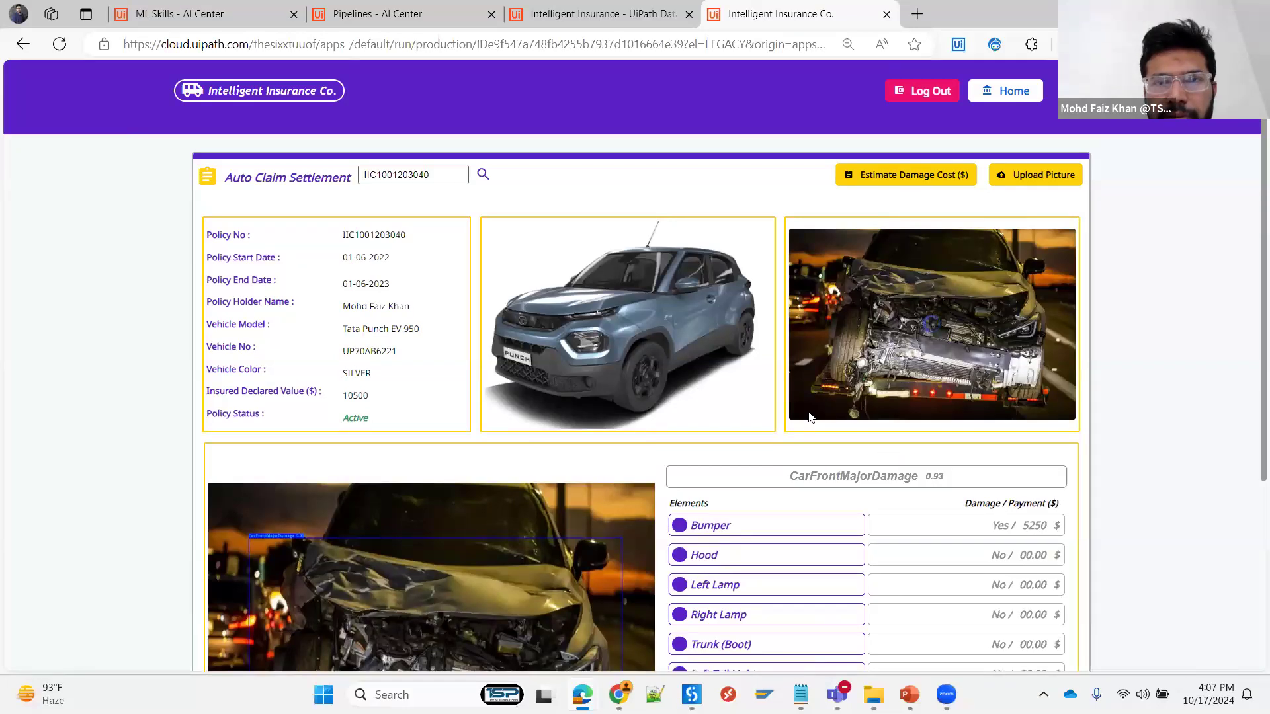
click(1007, 92)
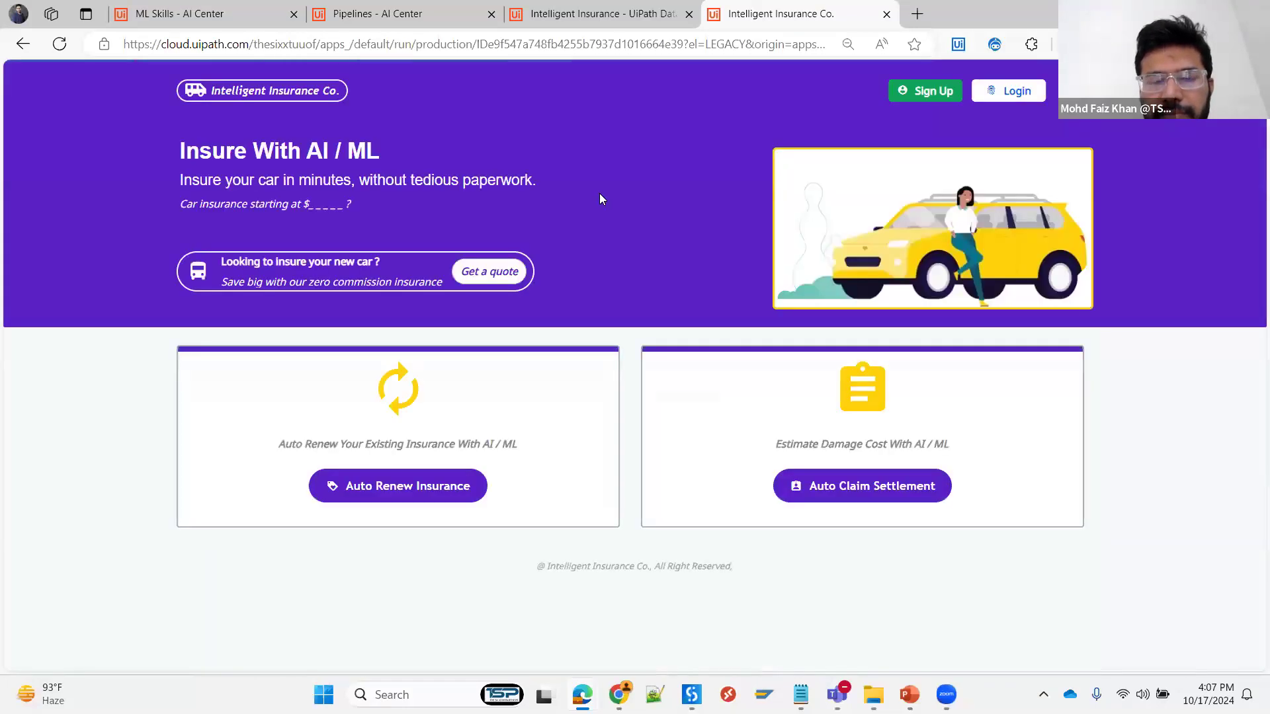